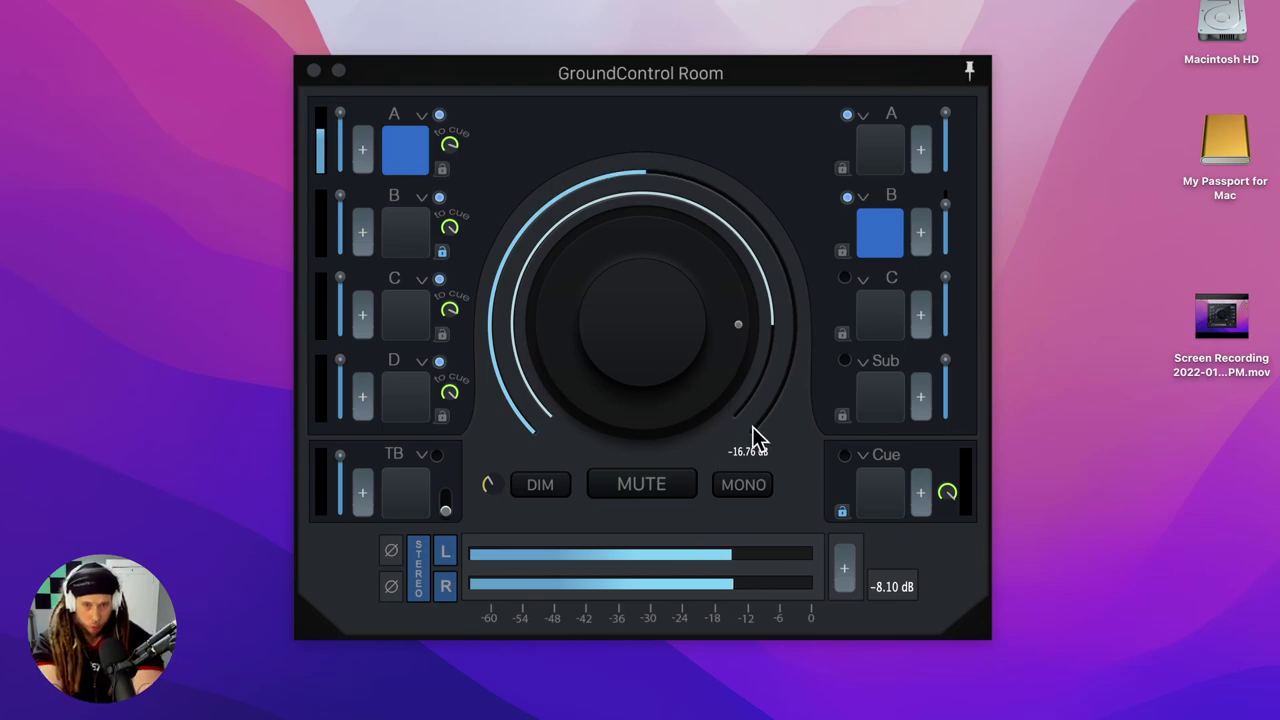
Adjust the main monitor volume and switch the monitor mix to speaker output C.
drag(673, 363, 620, 289)
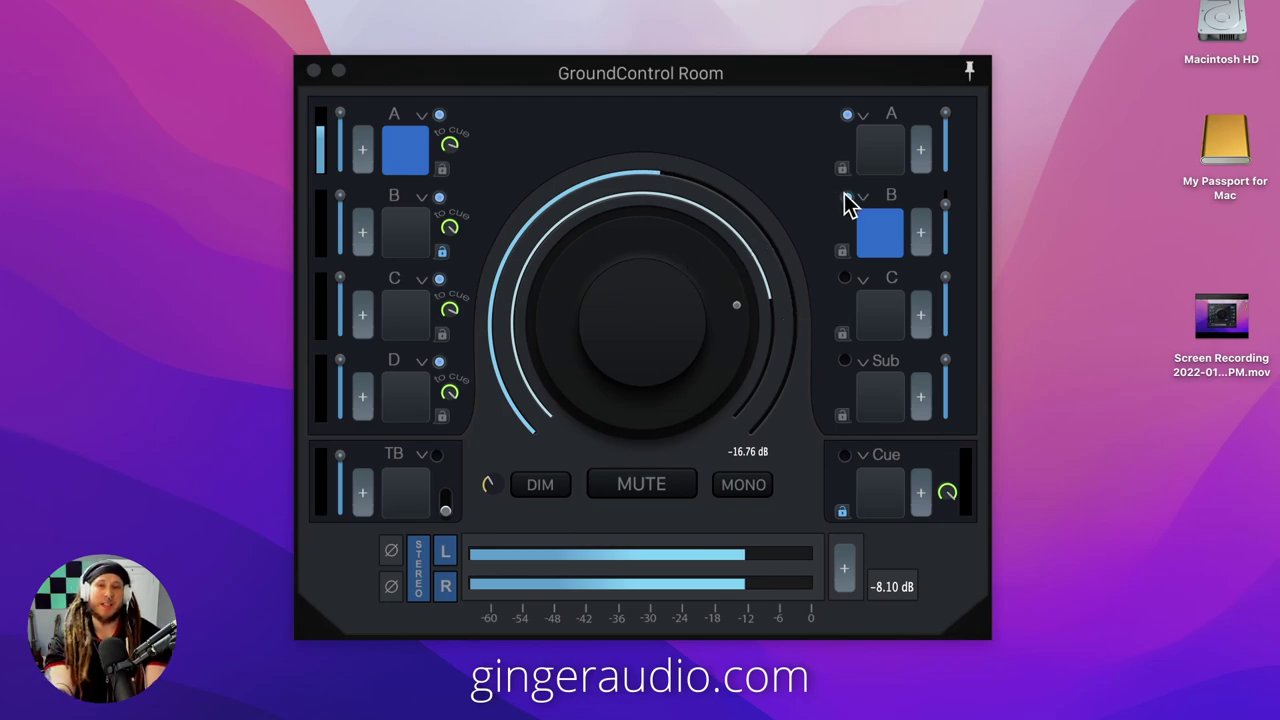
click(882, 152)
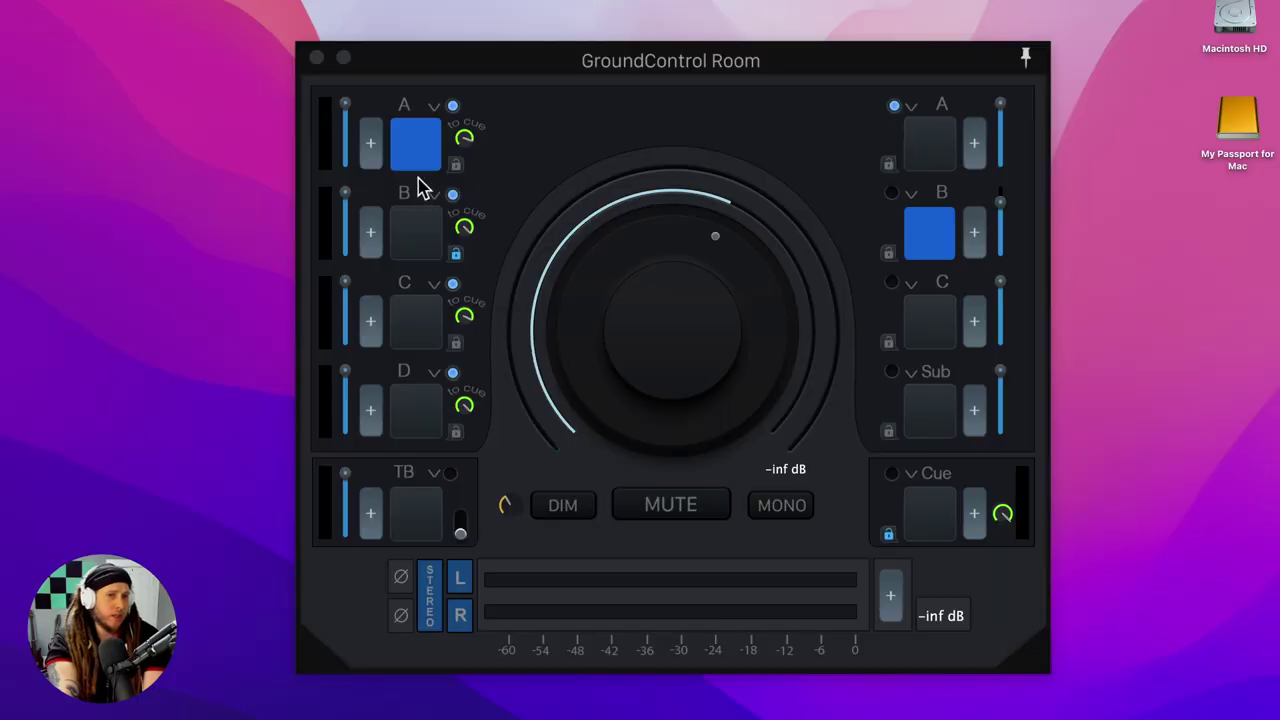
click(420, 182)
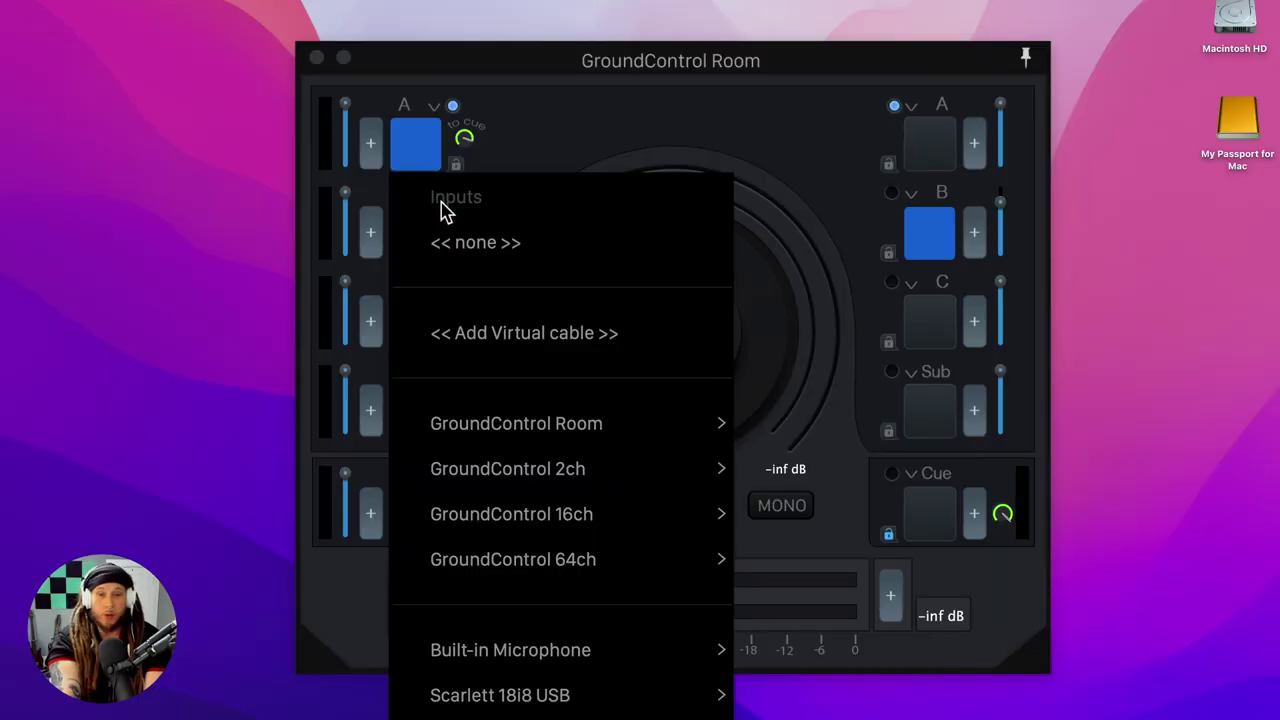
click(617, 332)
click(932, 160)
click(938, 333)
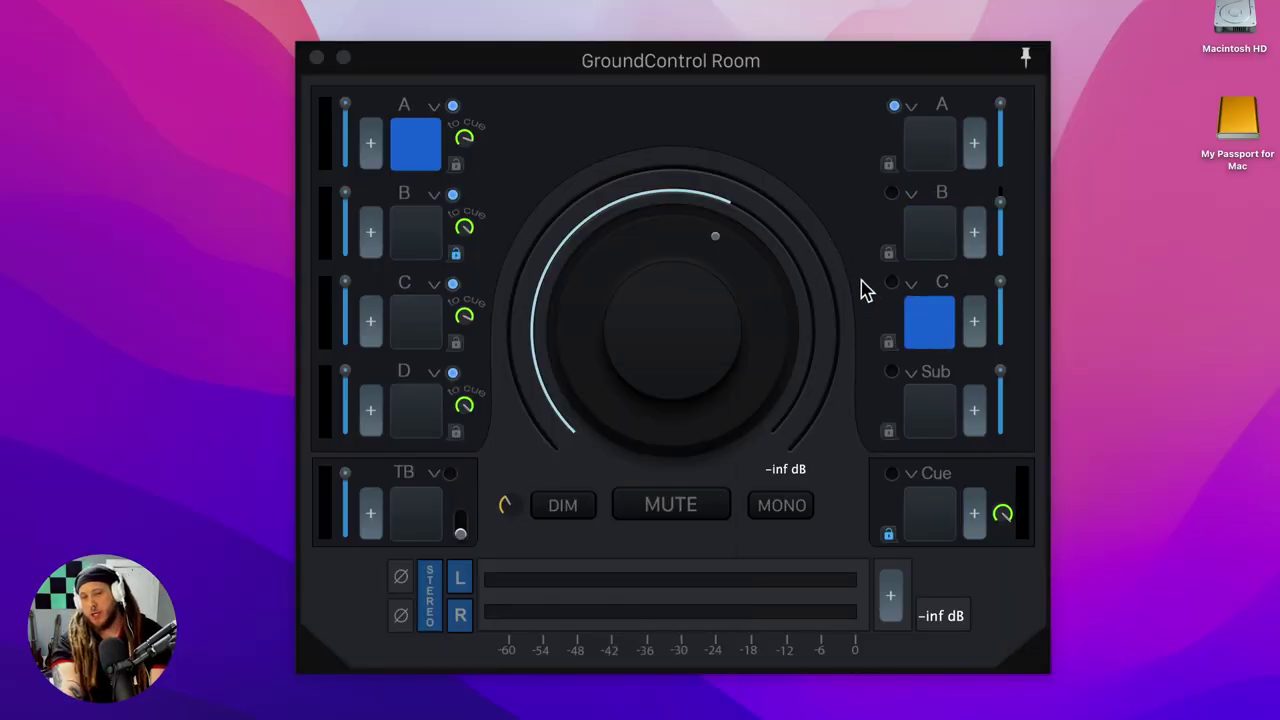
Load the Waves Butch Vig Vocals plug-in on input channel C and move its window aside.
click(372, 322)
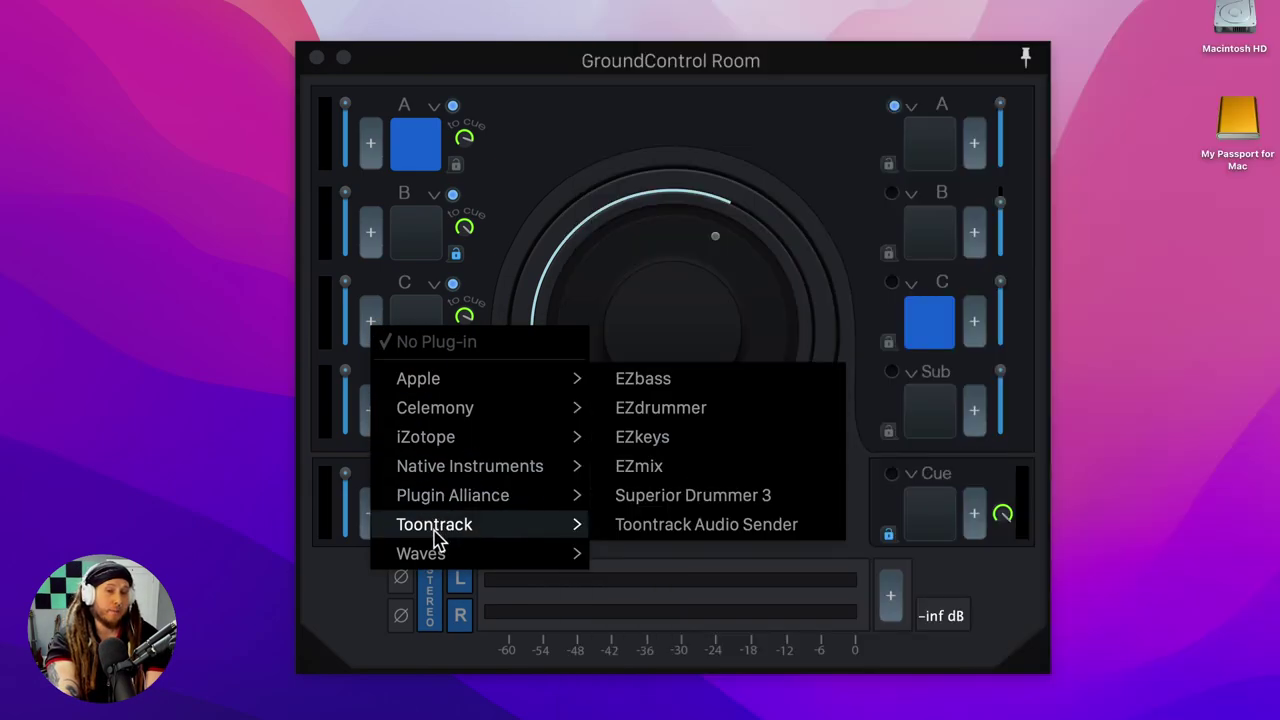
mouse_move(414, 554)
click(527, 318)
drag(583, 55, 800, 95)
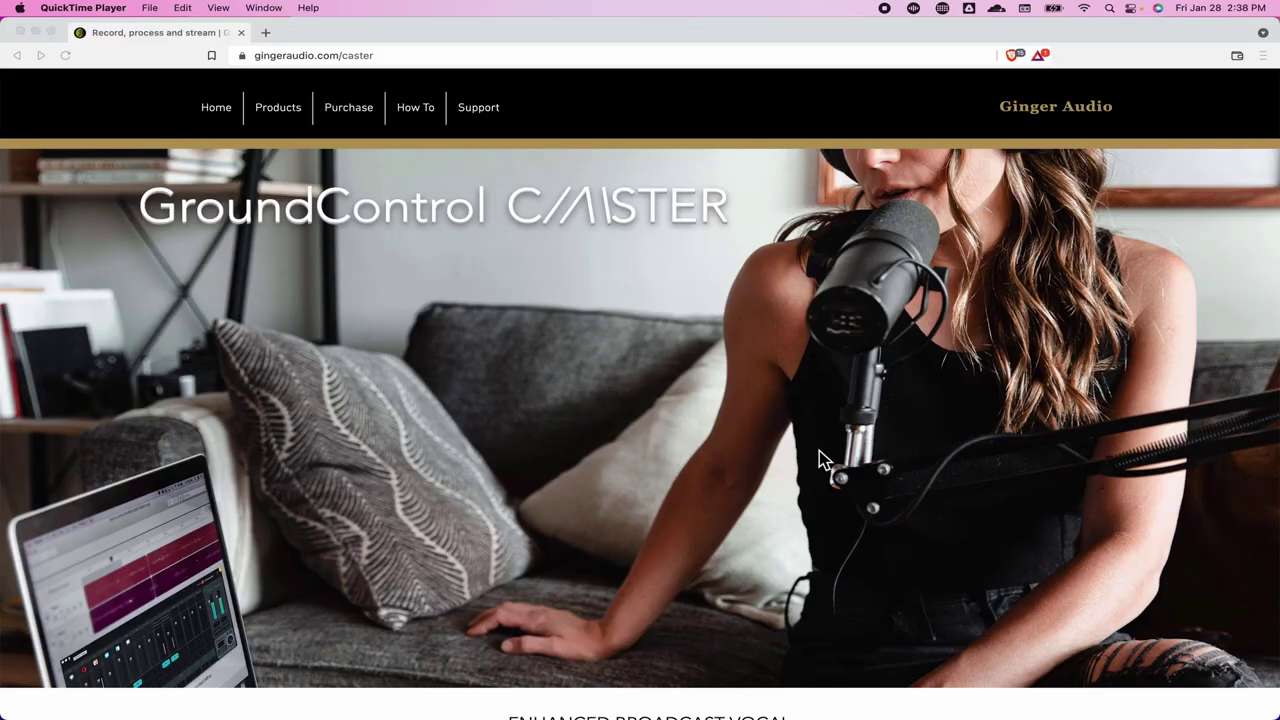
Scroll the GroundControl Caster page, then go to the ROOM product page and scroll its features.
scroll(819, 452, down, 10)
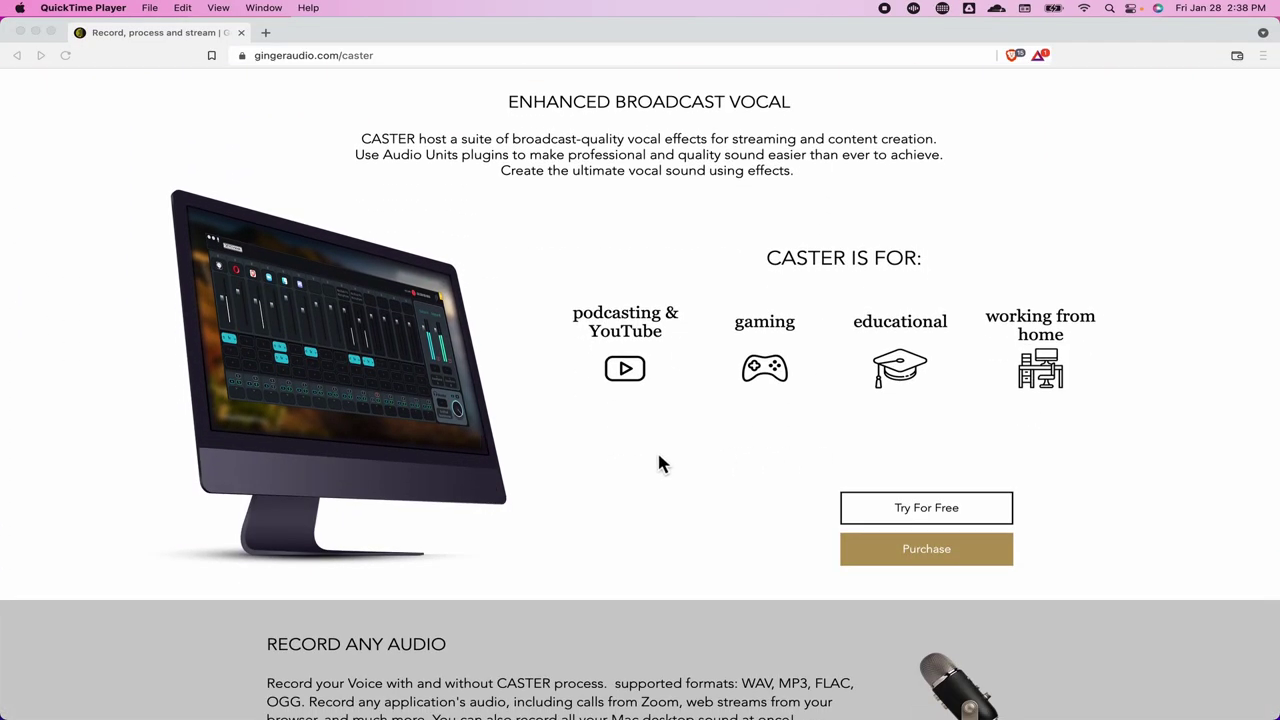
scroll(660, 463, down, 12)
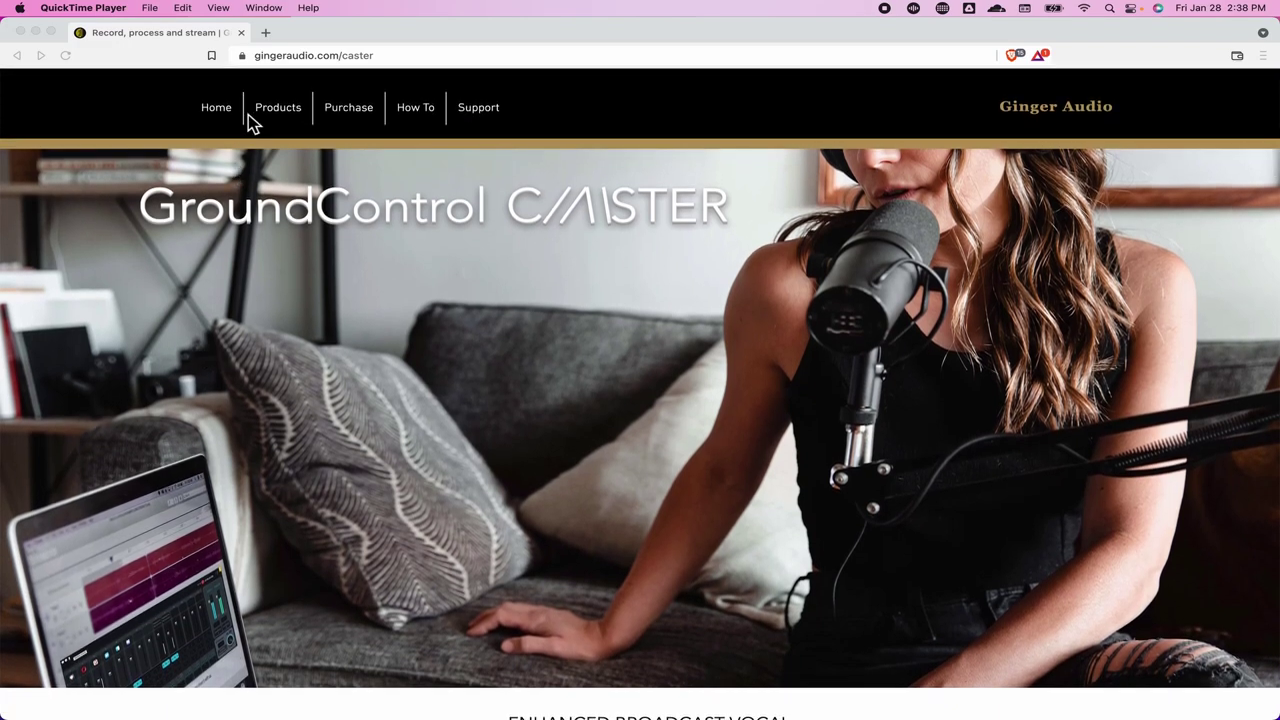
click(271, 116)
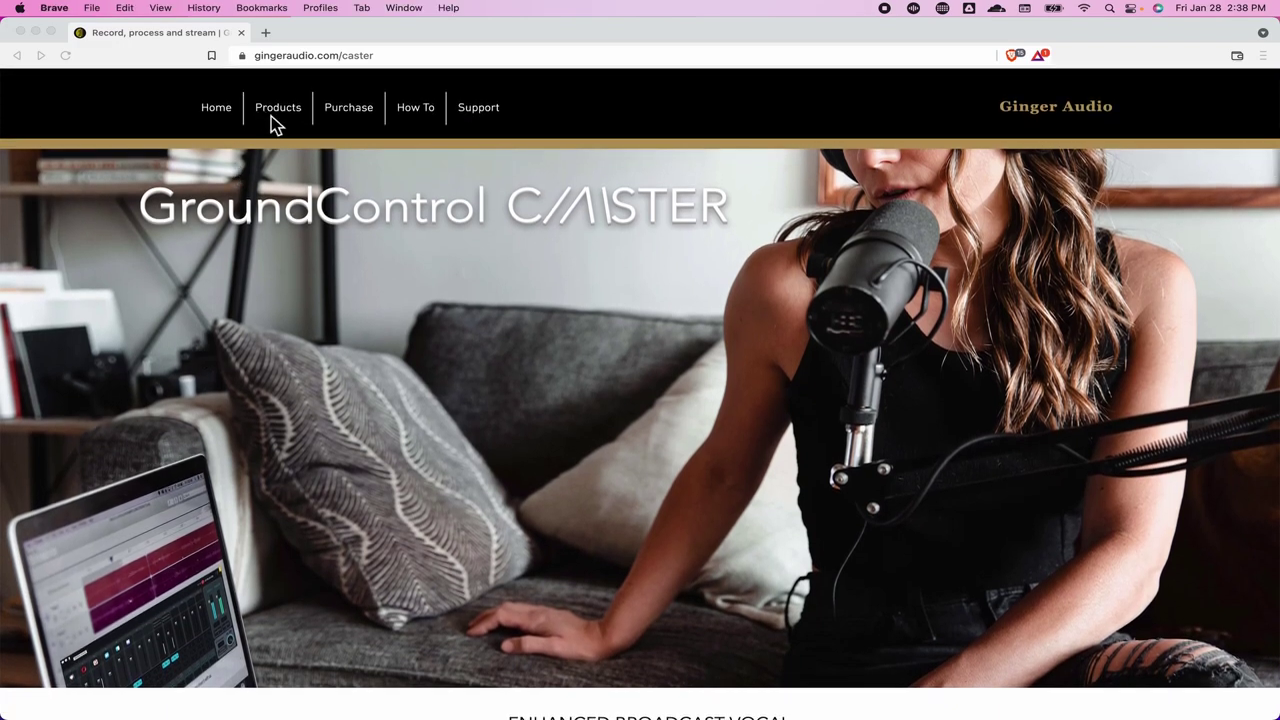
mouse_move(280, 116)
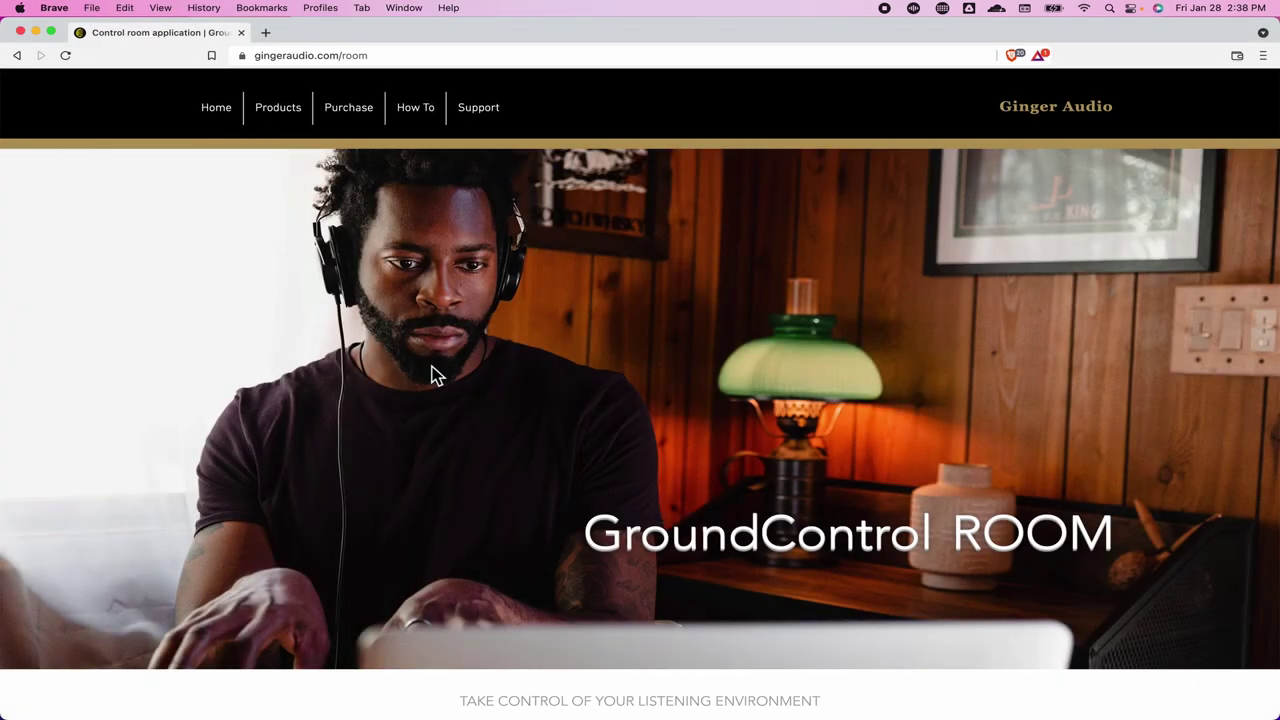
scroll(483, 490, down, 10)
scroll(483, 480, down, 15)
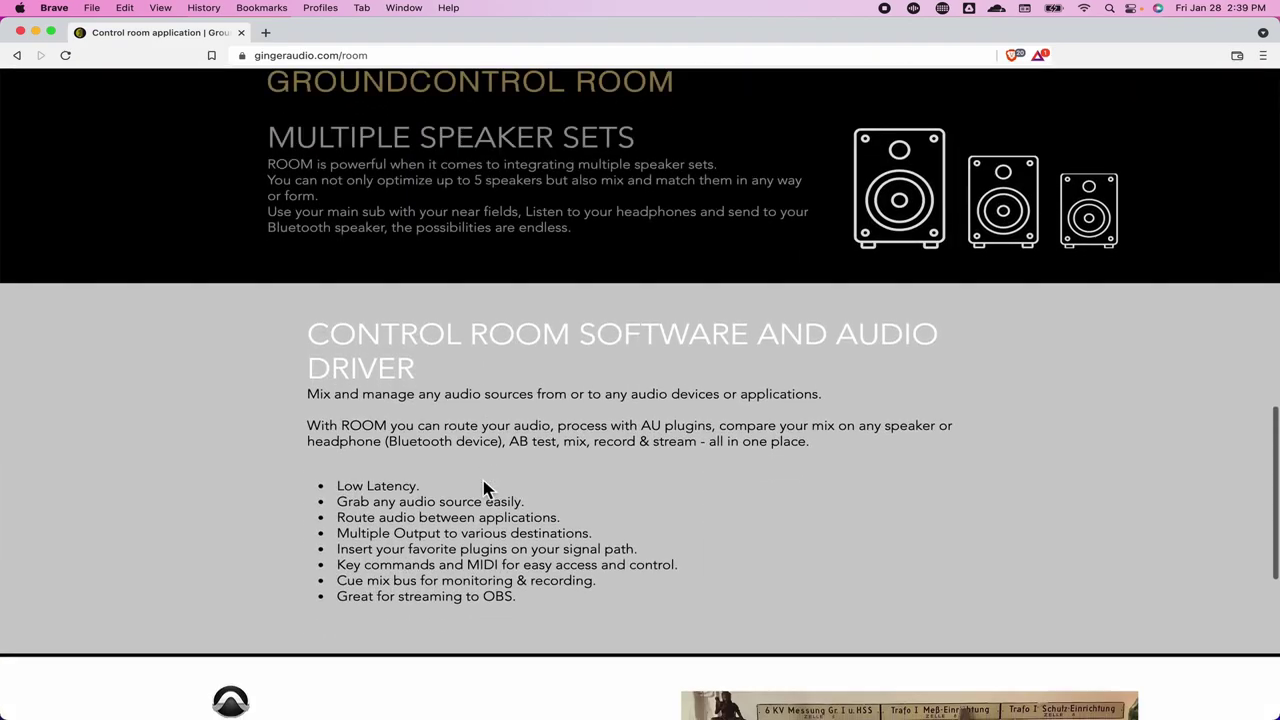
scroll(483, 484, up, 1)
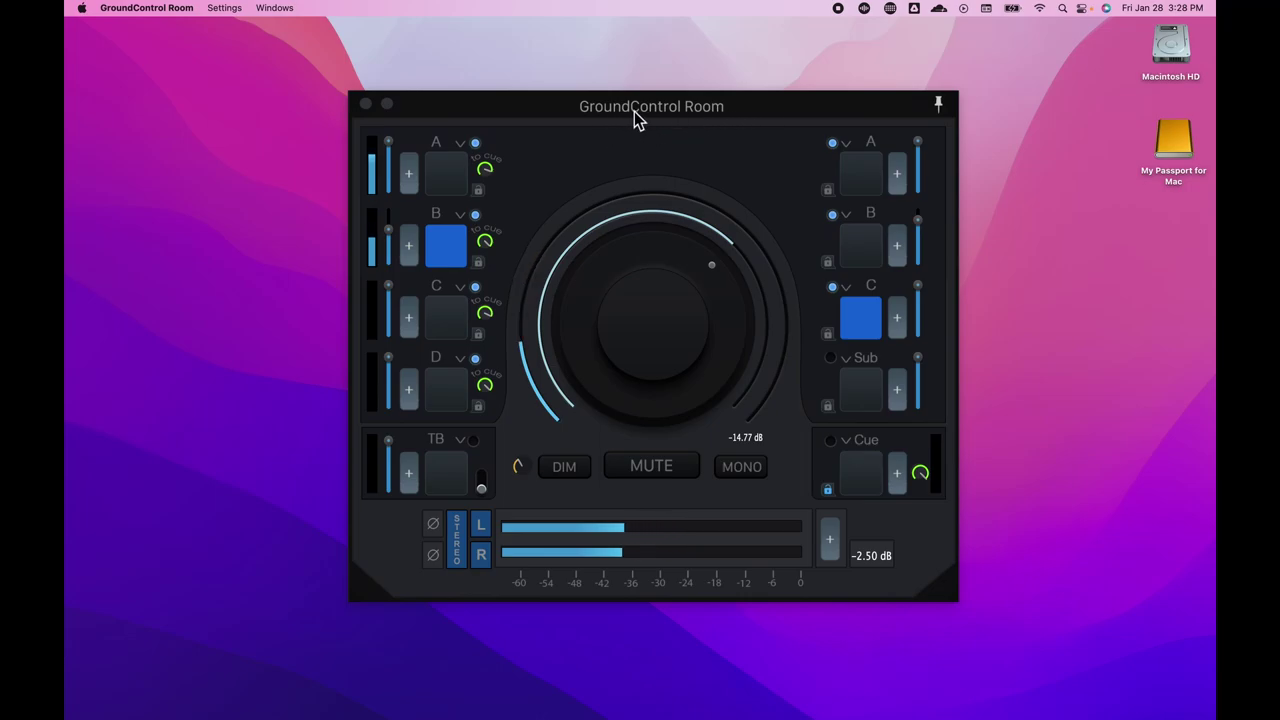
Enlarge the mixer window by its corner, then browse the Settings submenus and the Windows menu.
mouse_move(776, 115)
mouse_down()
mouse_move(734, 120)
mouse_move(771, 121)
mouse_up()
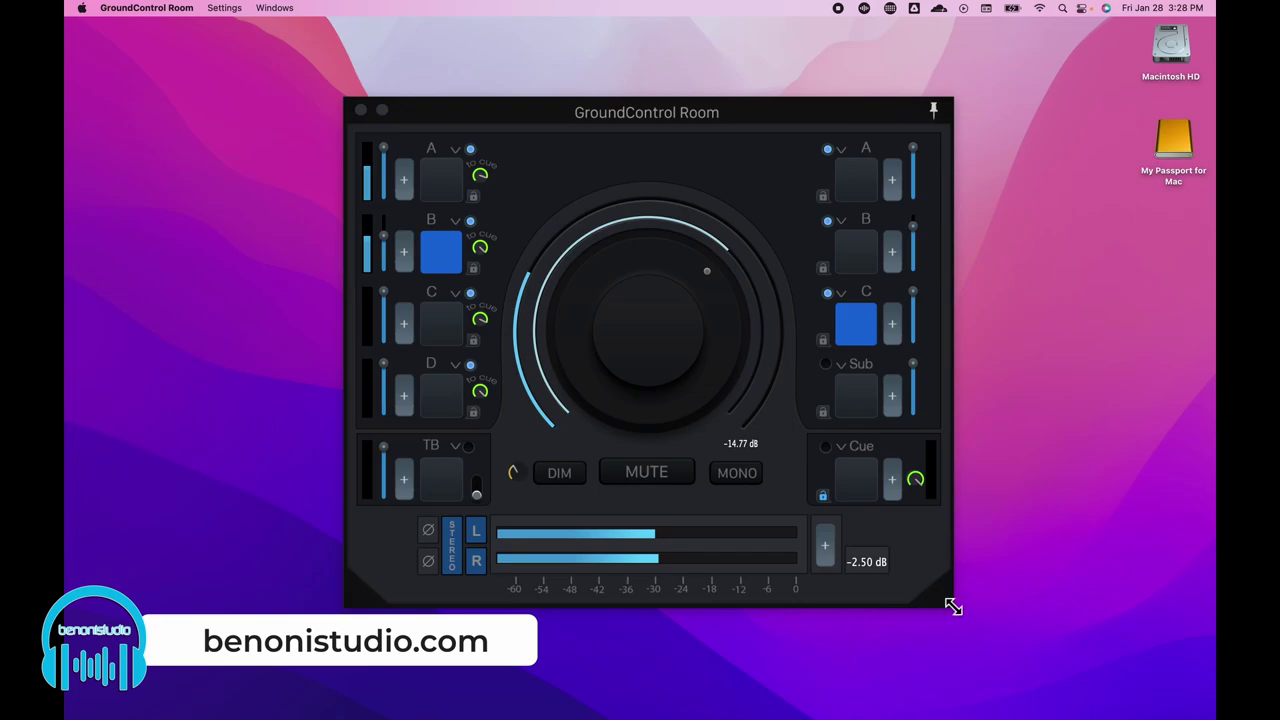
drag(952, 605, 1008, 628)
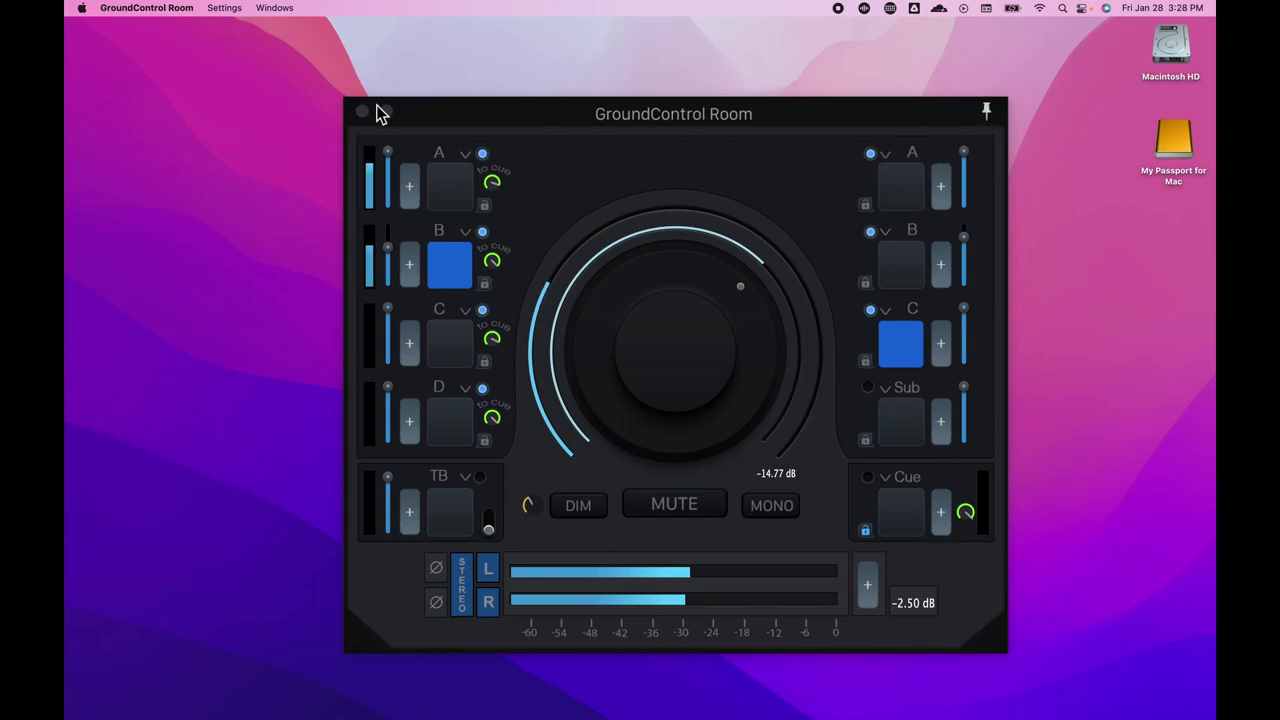
click(224, 8)
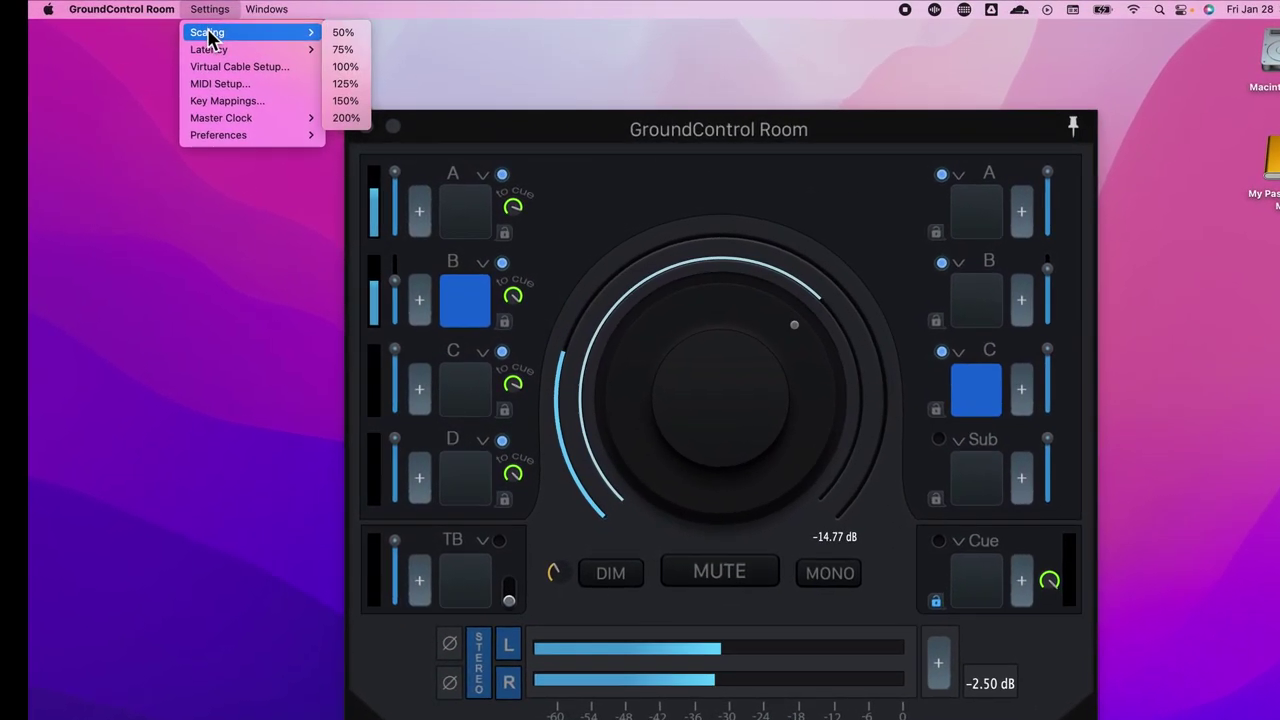
mouse_move(276, 43)
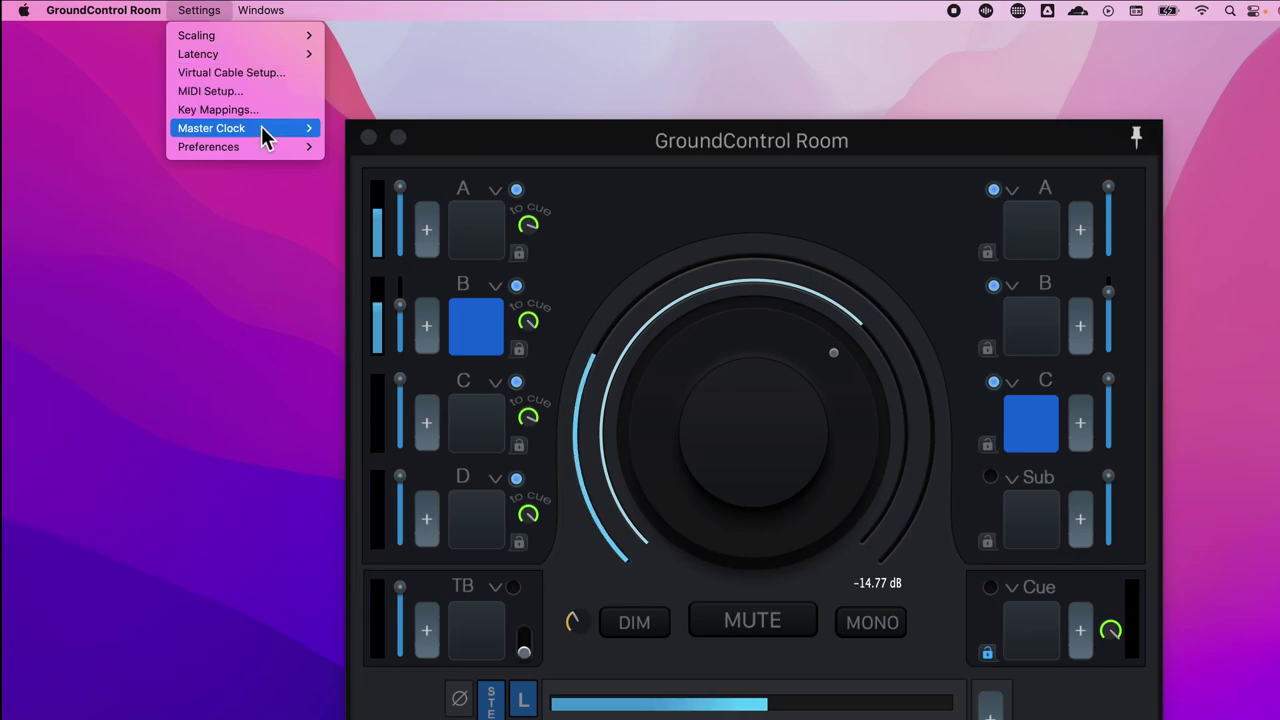
mouse_move(265, 143)
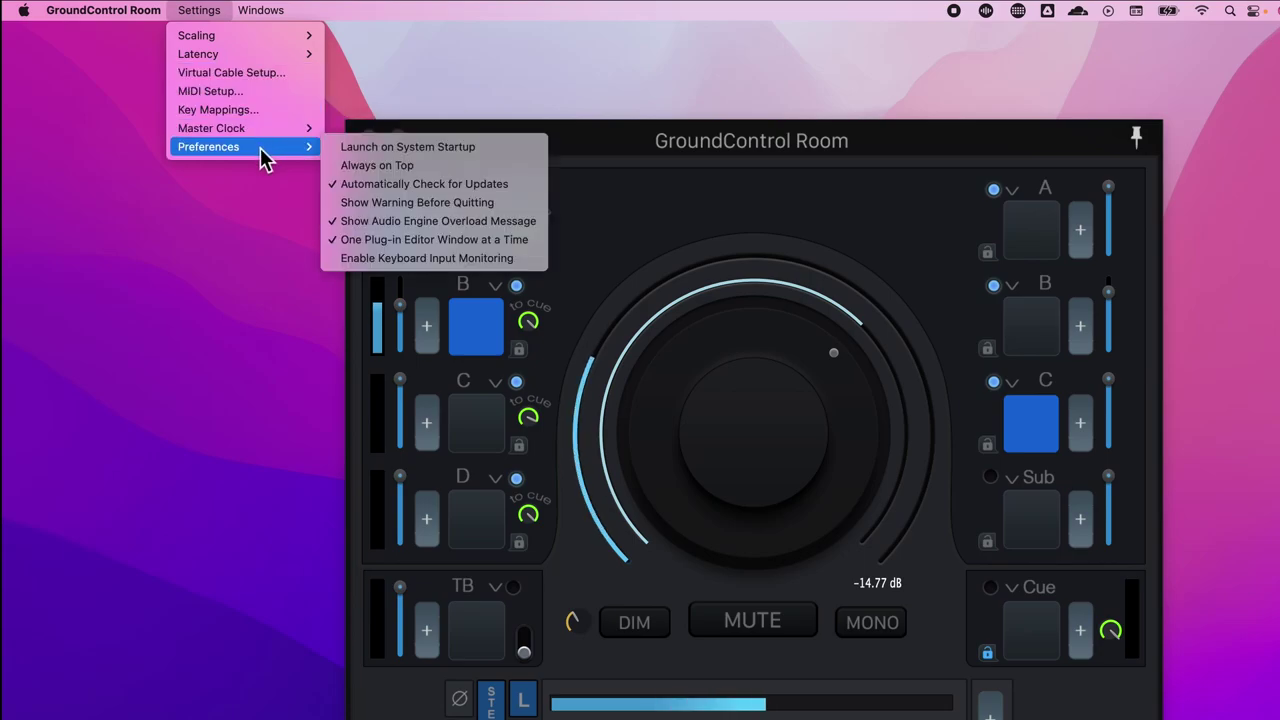
click(271, 15)
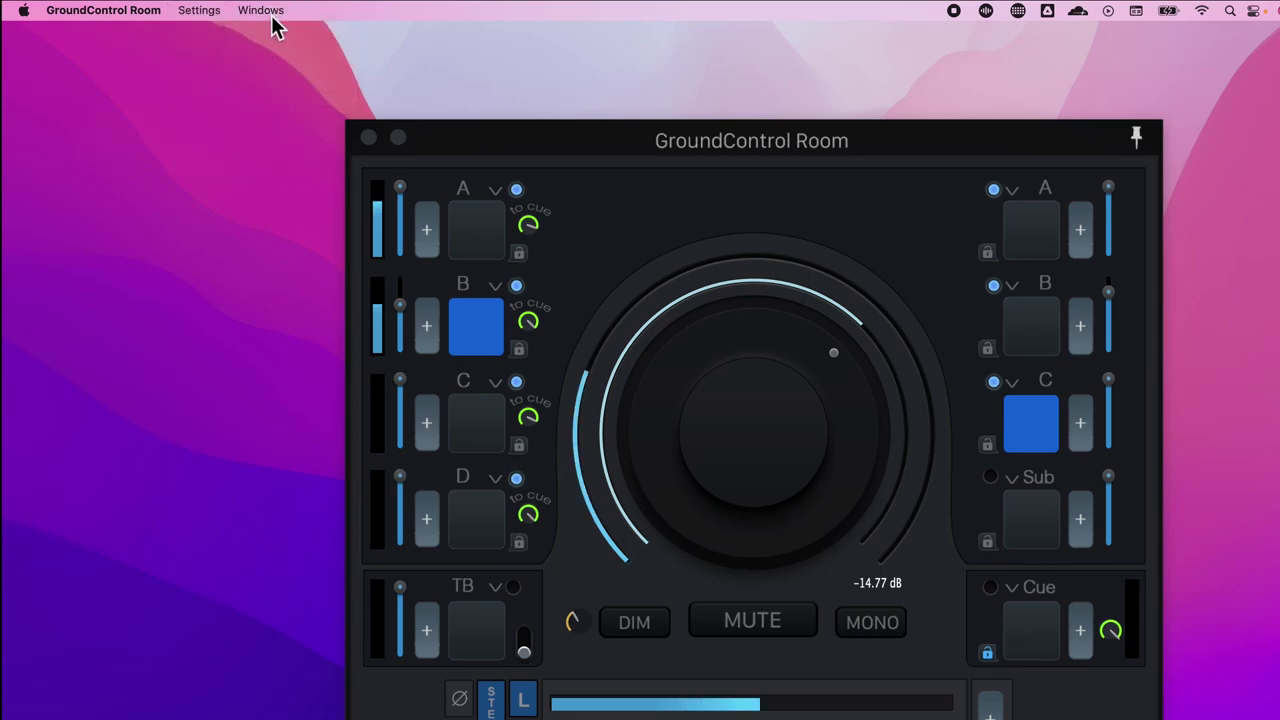
click(271, 15)
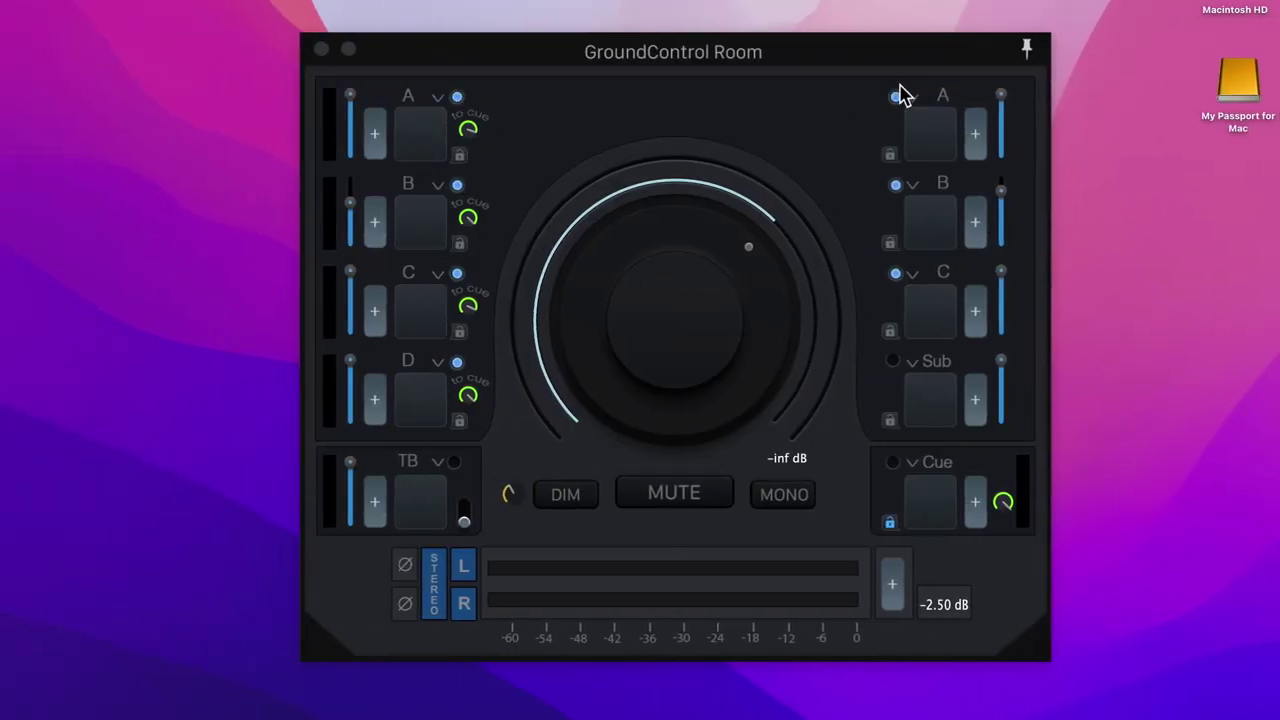
Switch between speaker outputs A and B, then audition input sources B, C, D and back to A.
click(940, 150)
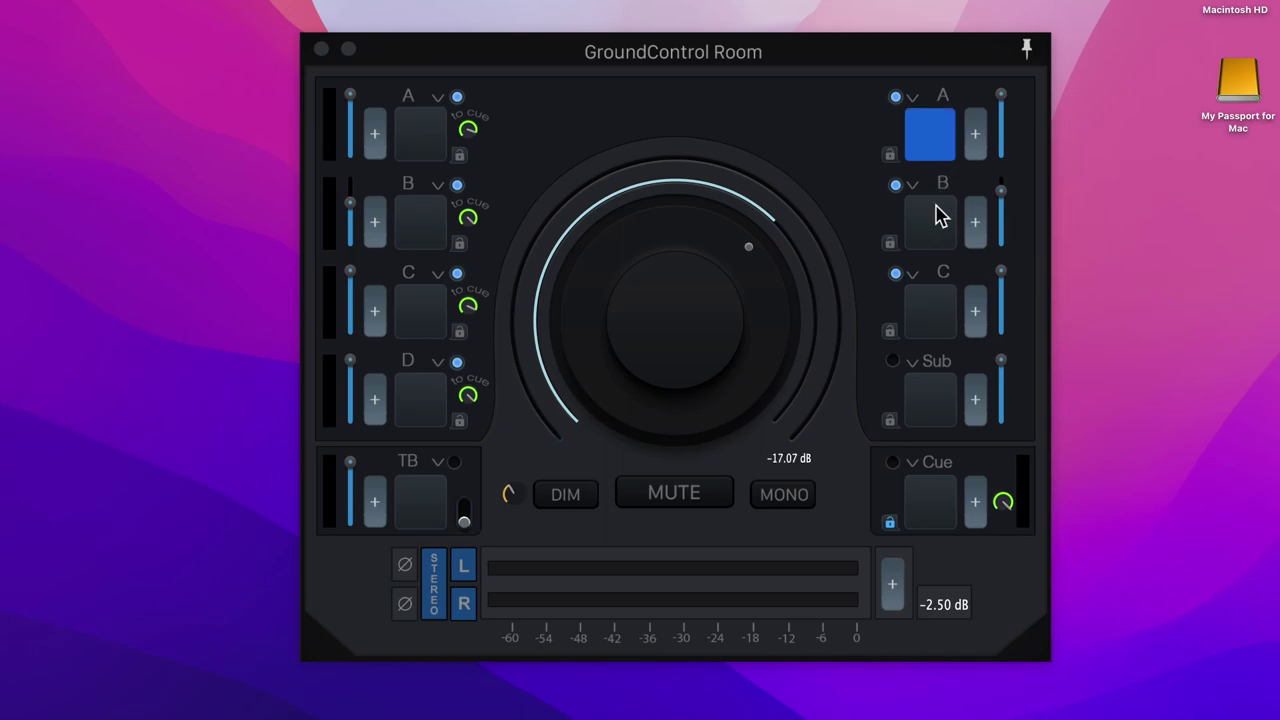
click(935, 240)
click(436, 234)
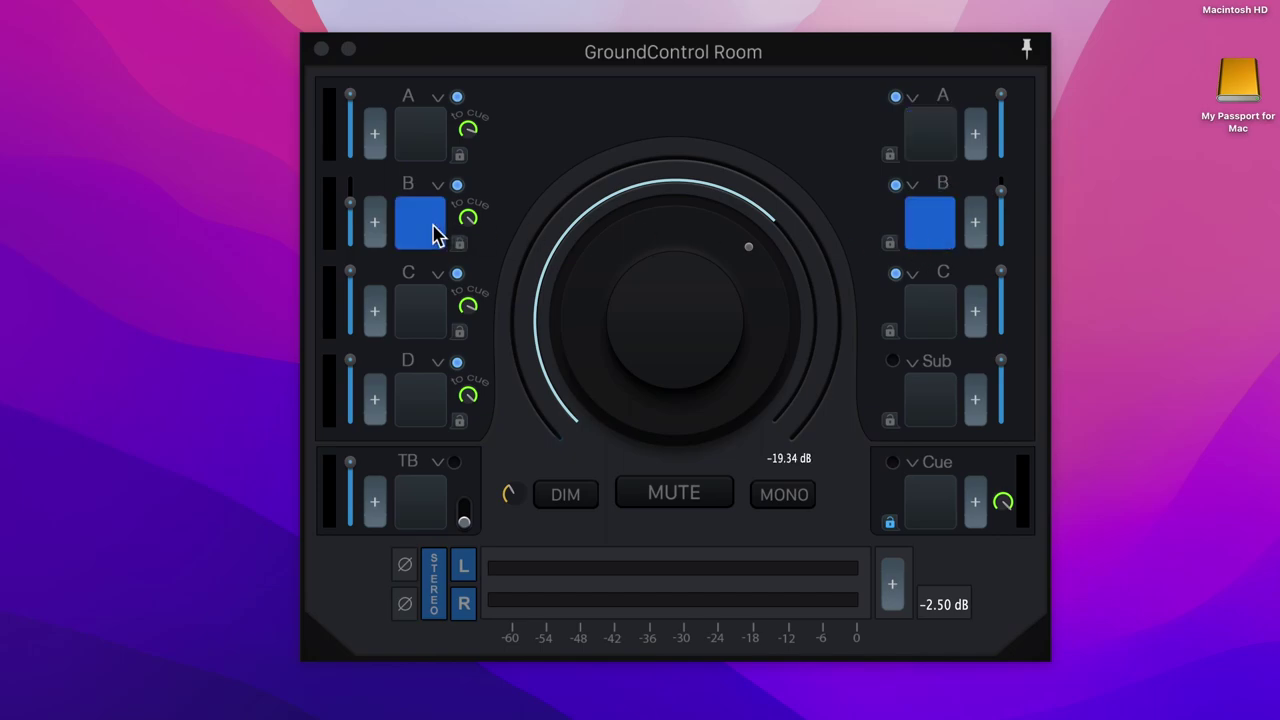
click(436, 328)
click(427, 388)
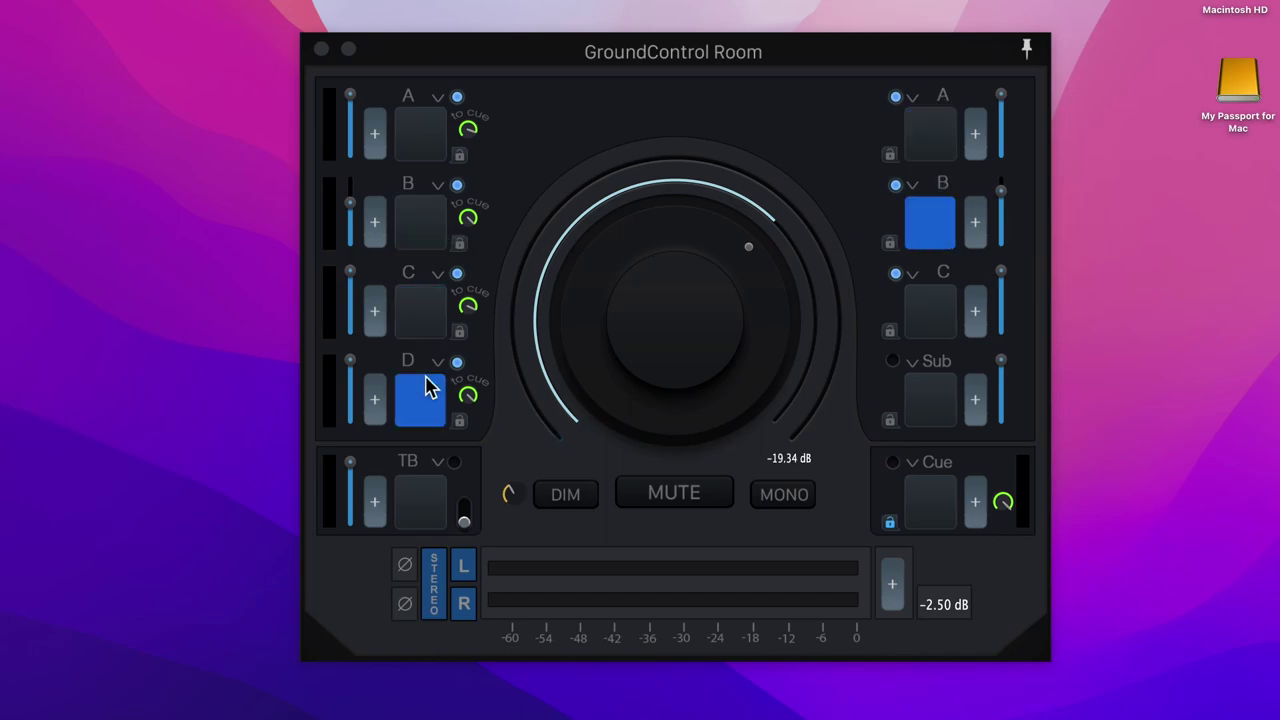
click(437, 157)
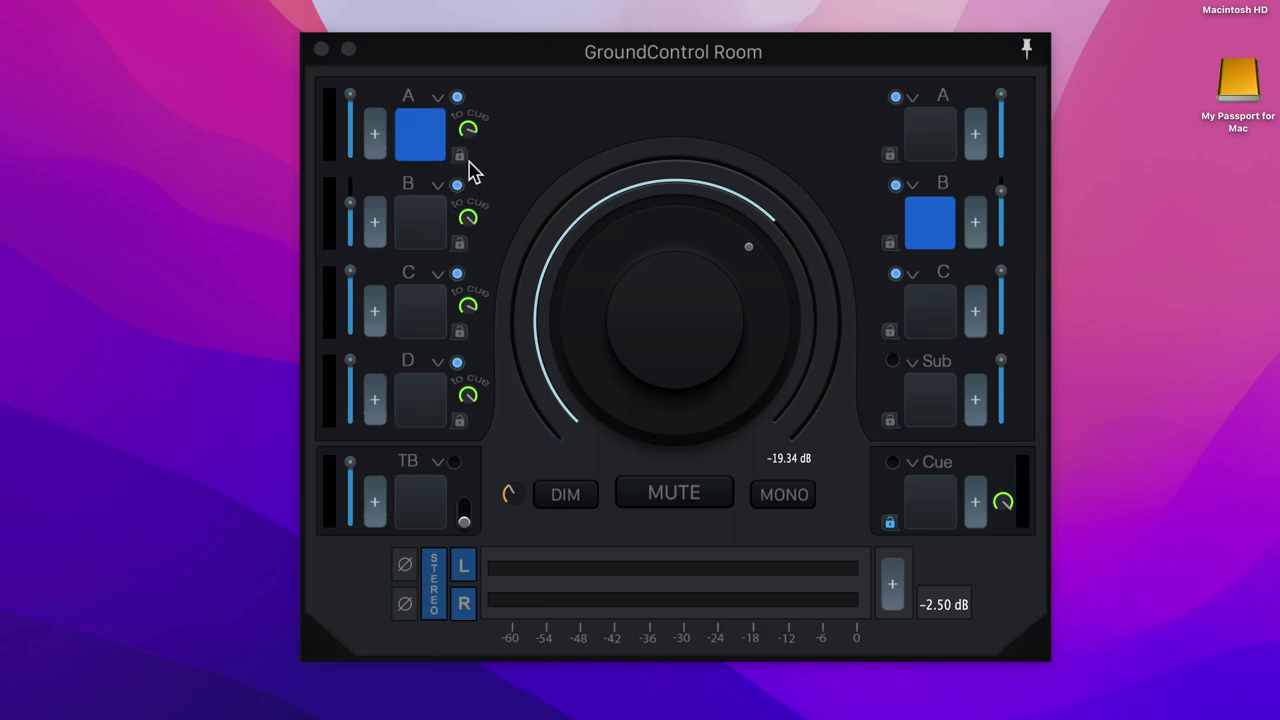
Combine input sources A, B and C, then speakers A and B, ending on speaker output C.
click(432, 232)
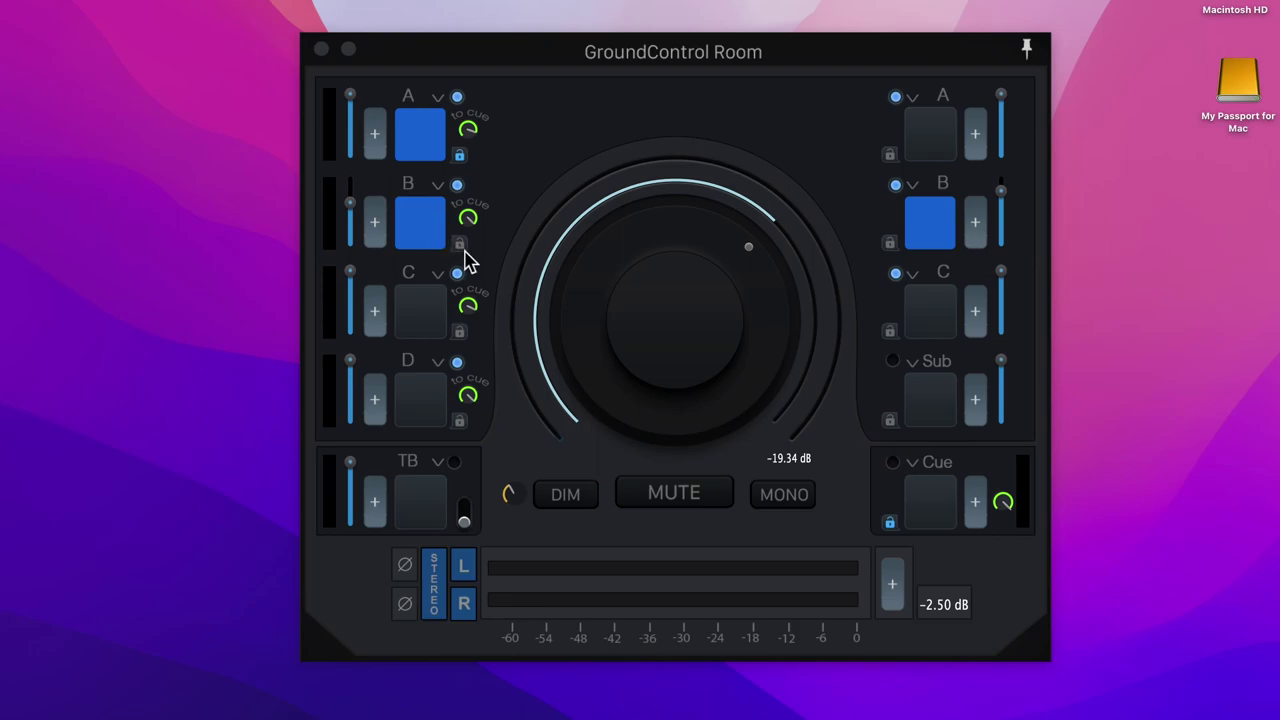
click(421, 309)
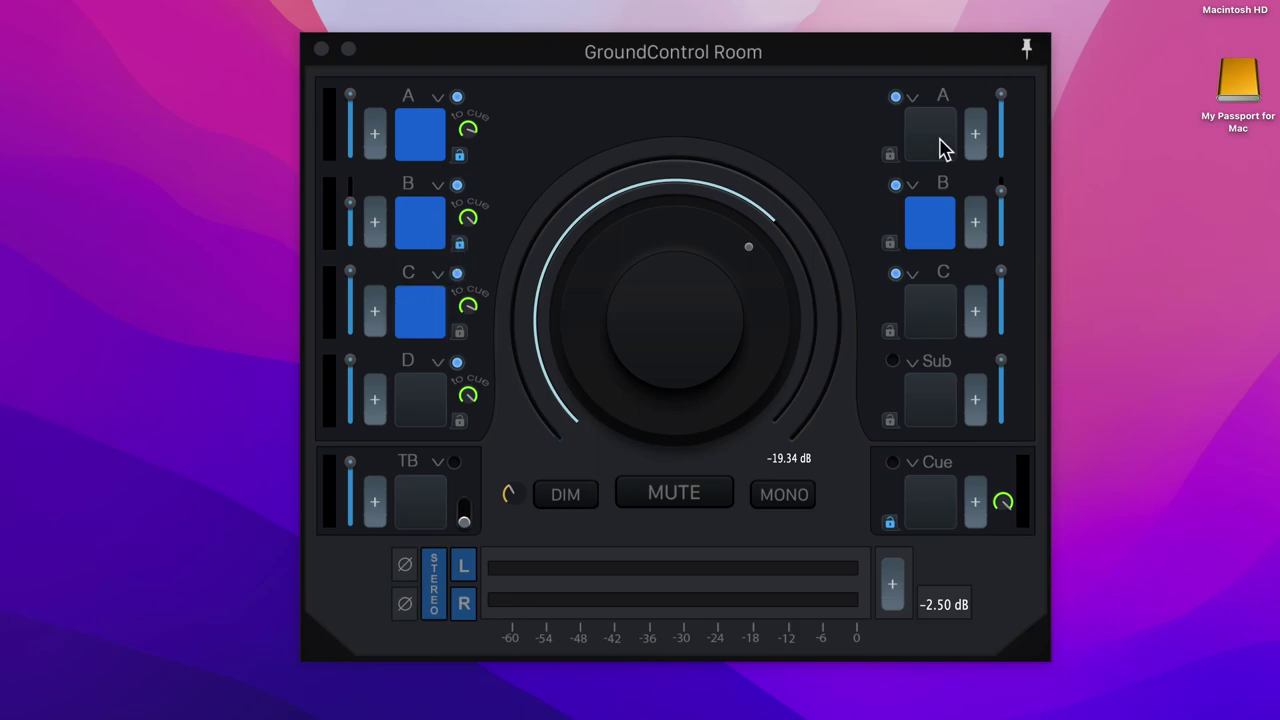
click(928, 143)
click(940, 225)
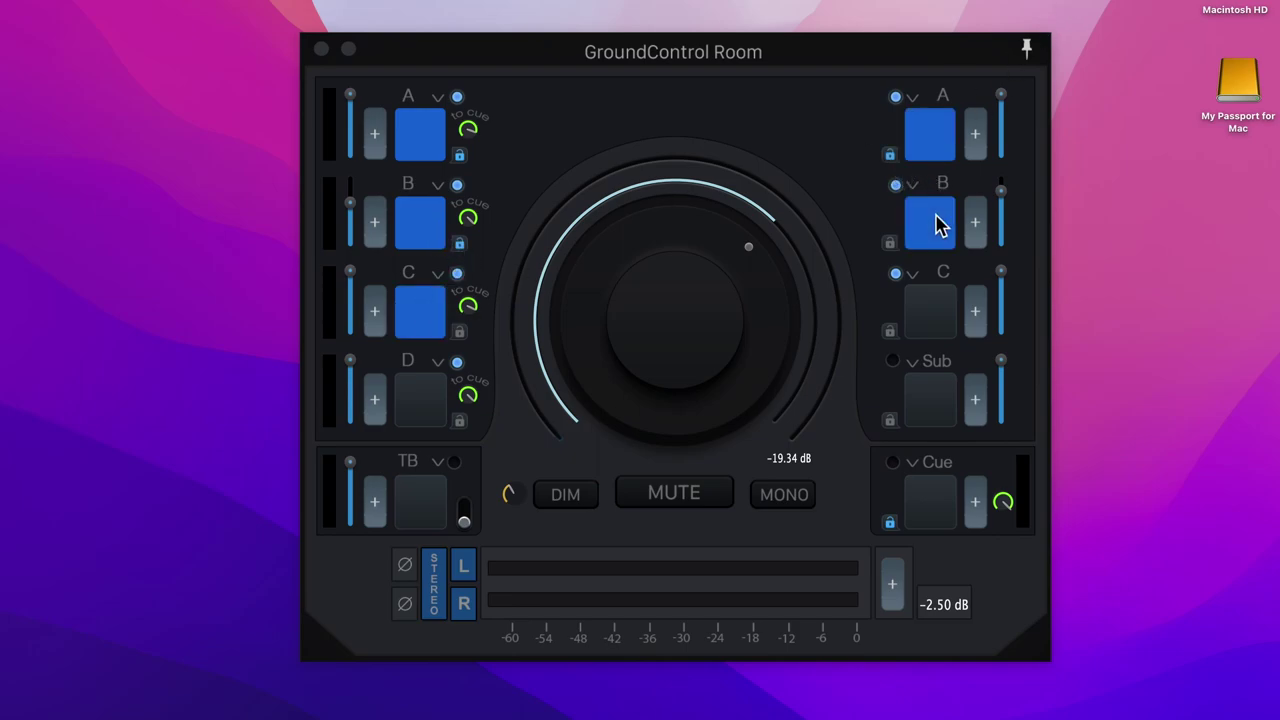
click(930, 315)
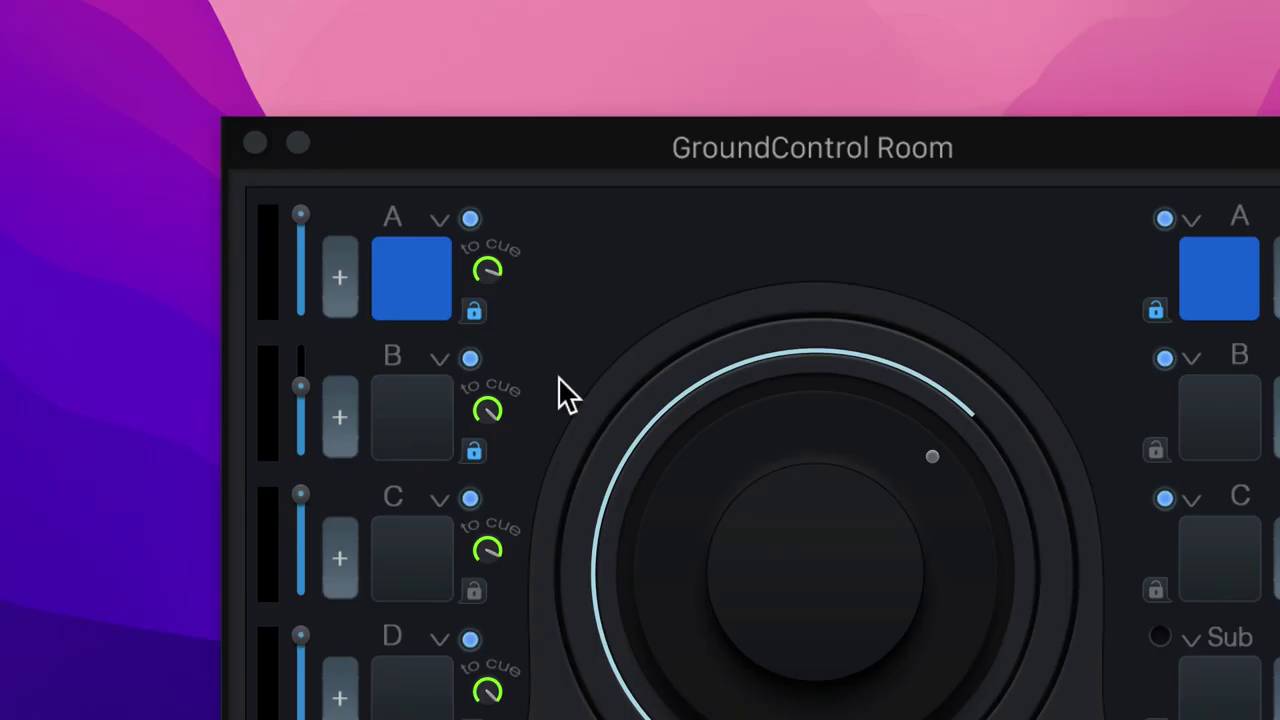
Look over channel A's input list and the Virtual Cable Setup window, then close it.
click(444, 233)
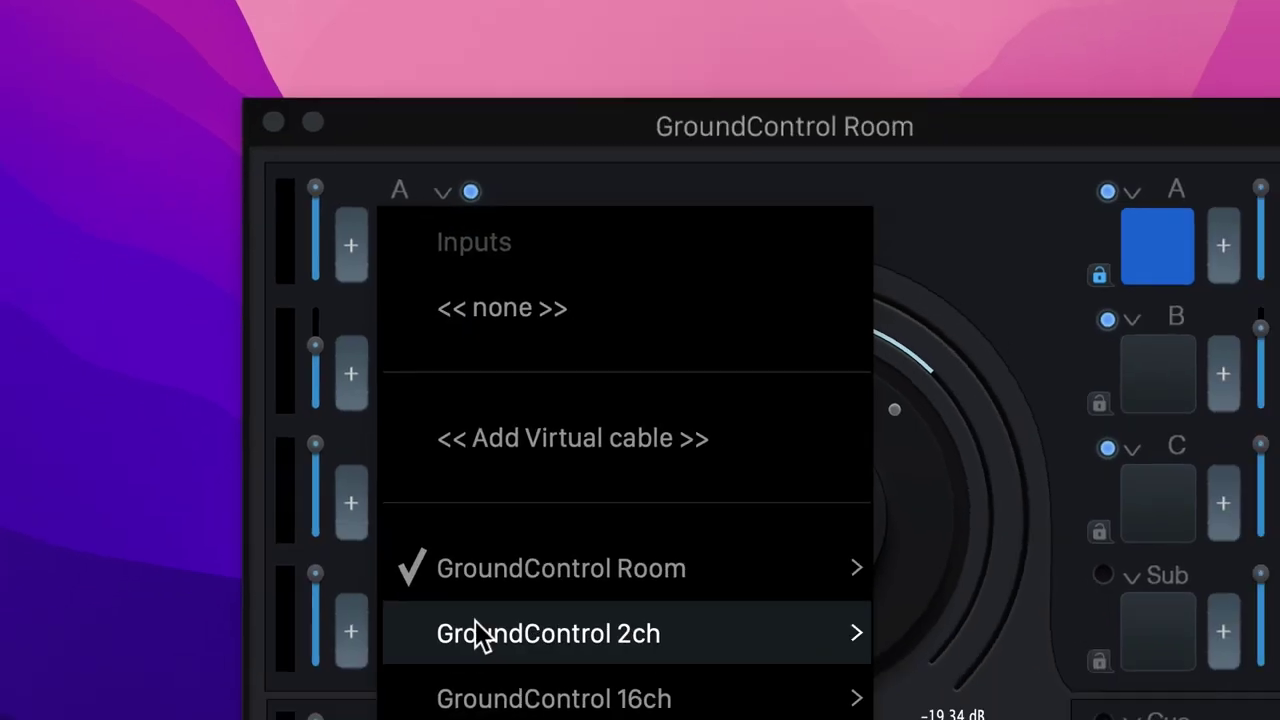
mouse_move(496, 647)
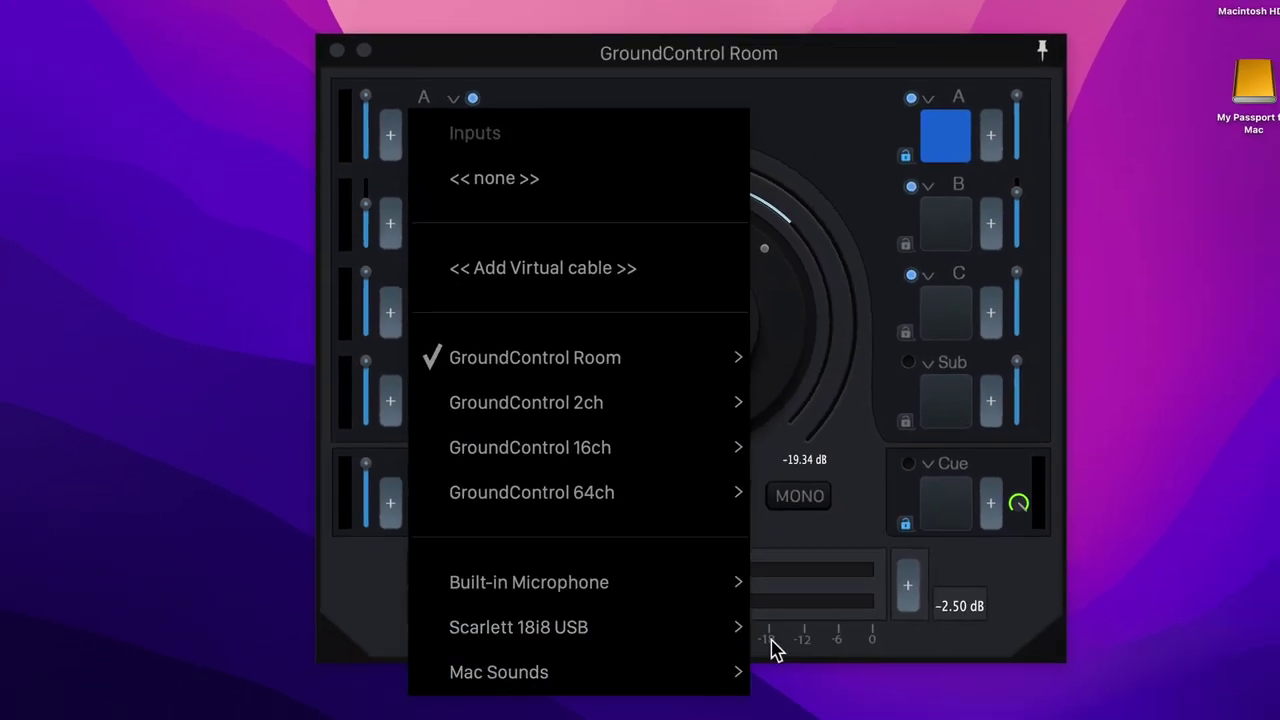
mouse_move(697, 647)
mouse_move(797, 636)
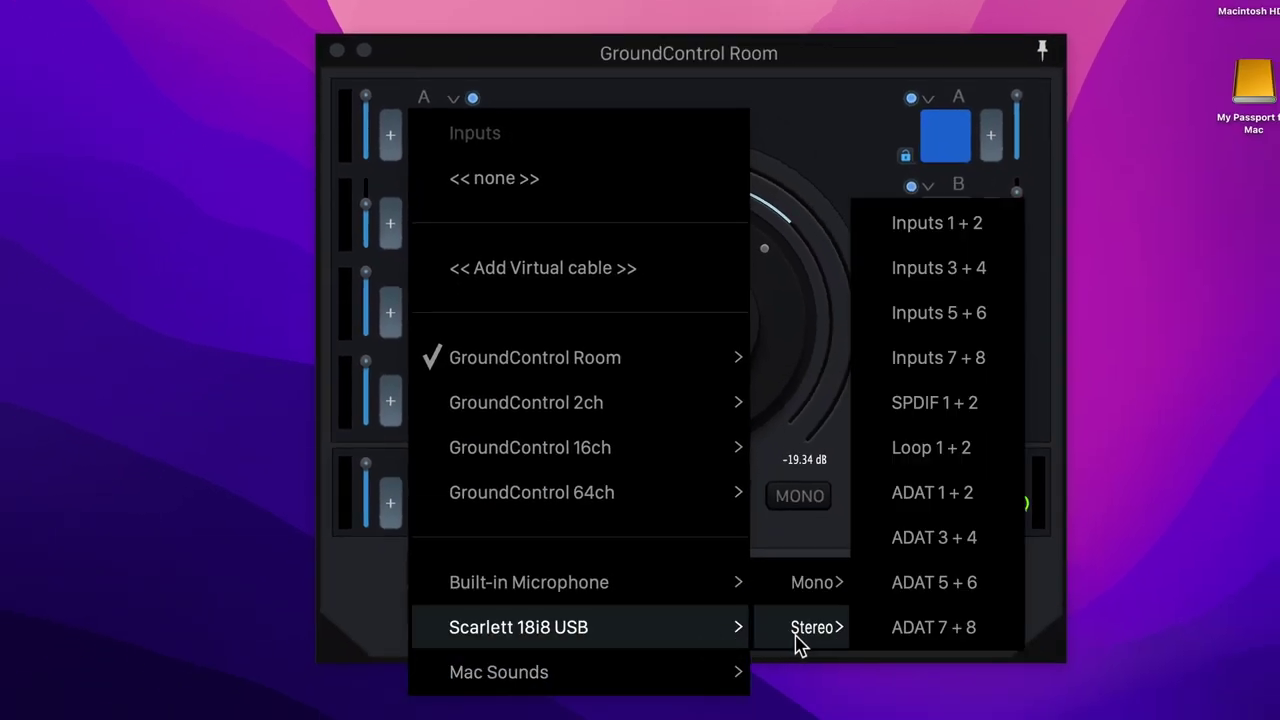
click(628, 276)
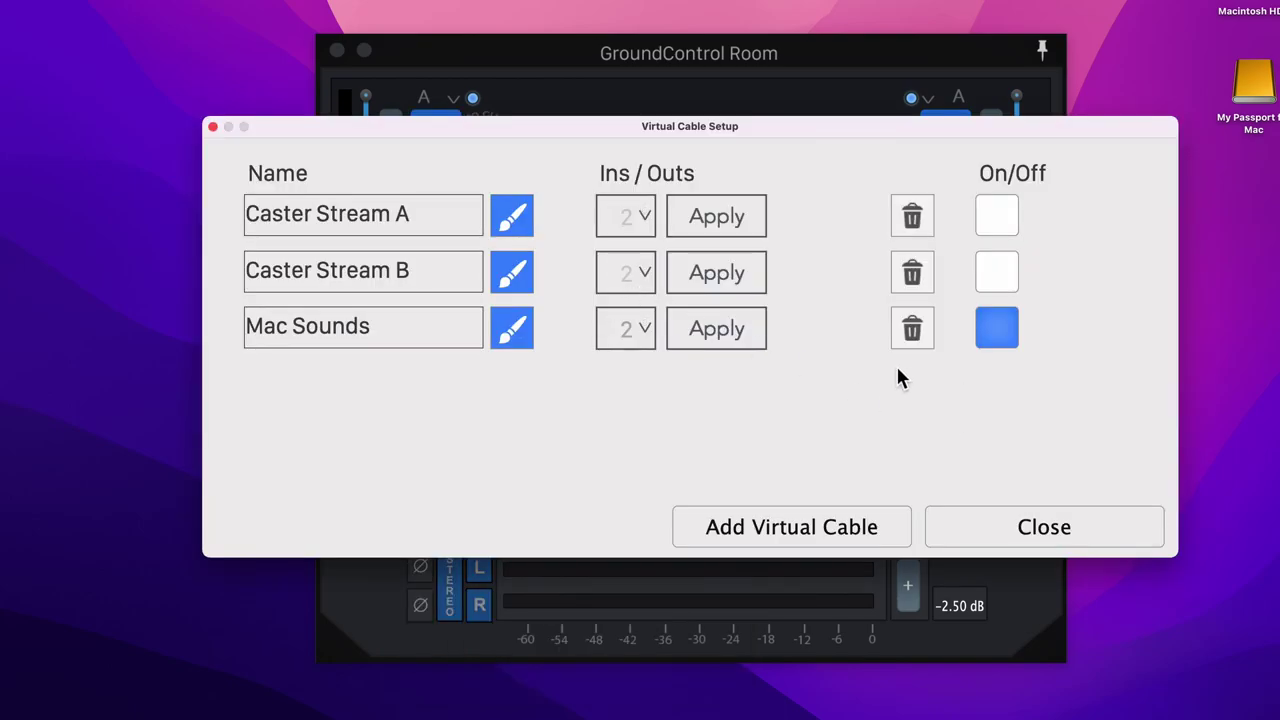
click(1008, 528)
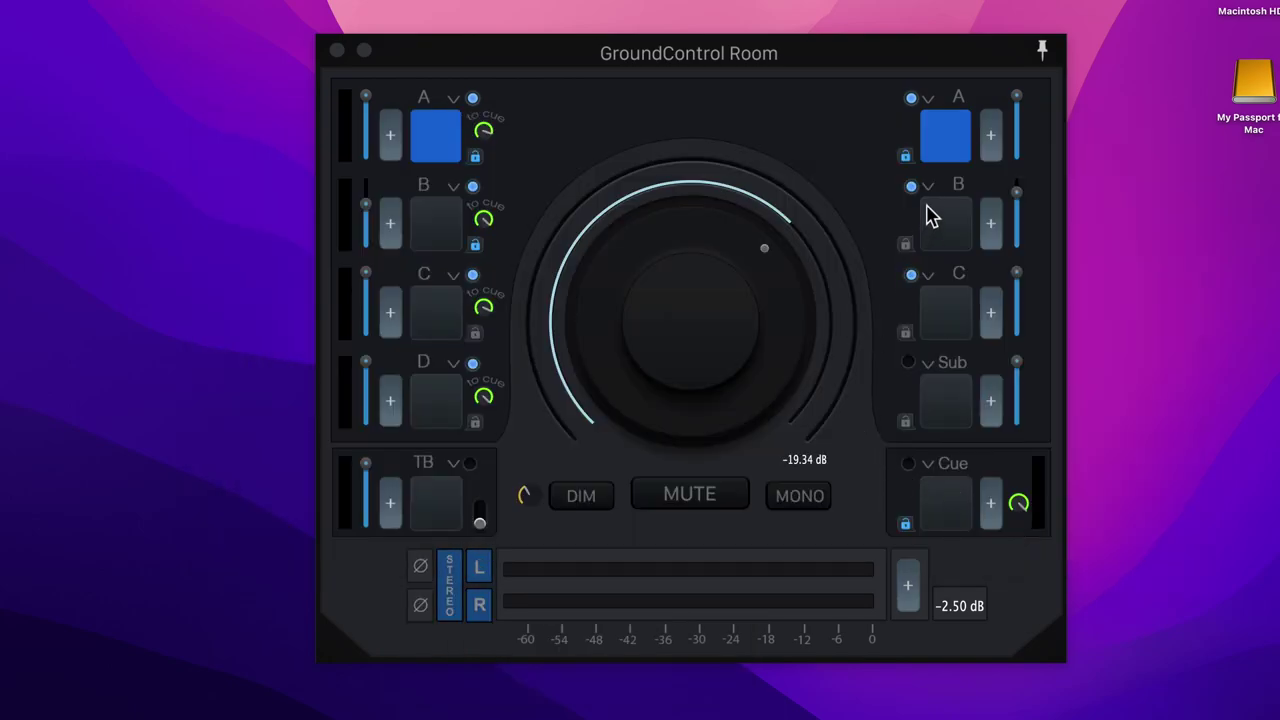
Route speaker B to Built-in Output, Outputs 1 + 2.
click(930, 197)
mouse_move(970, 442)
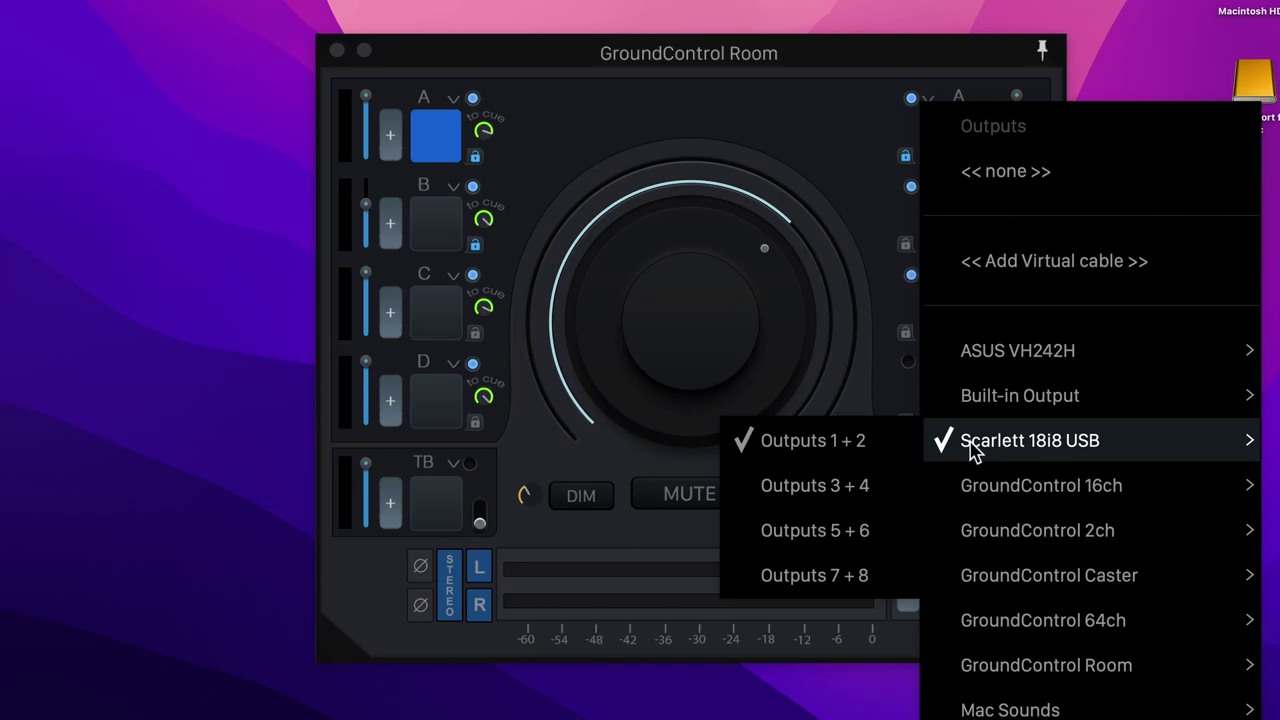
mouse_move(985, 383)
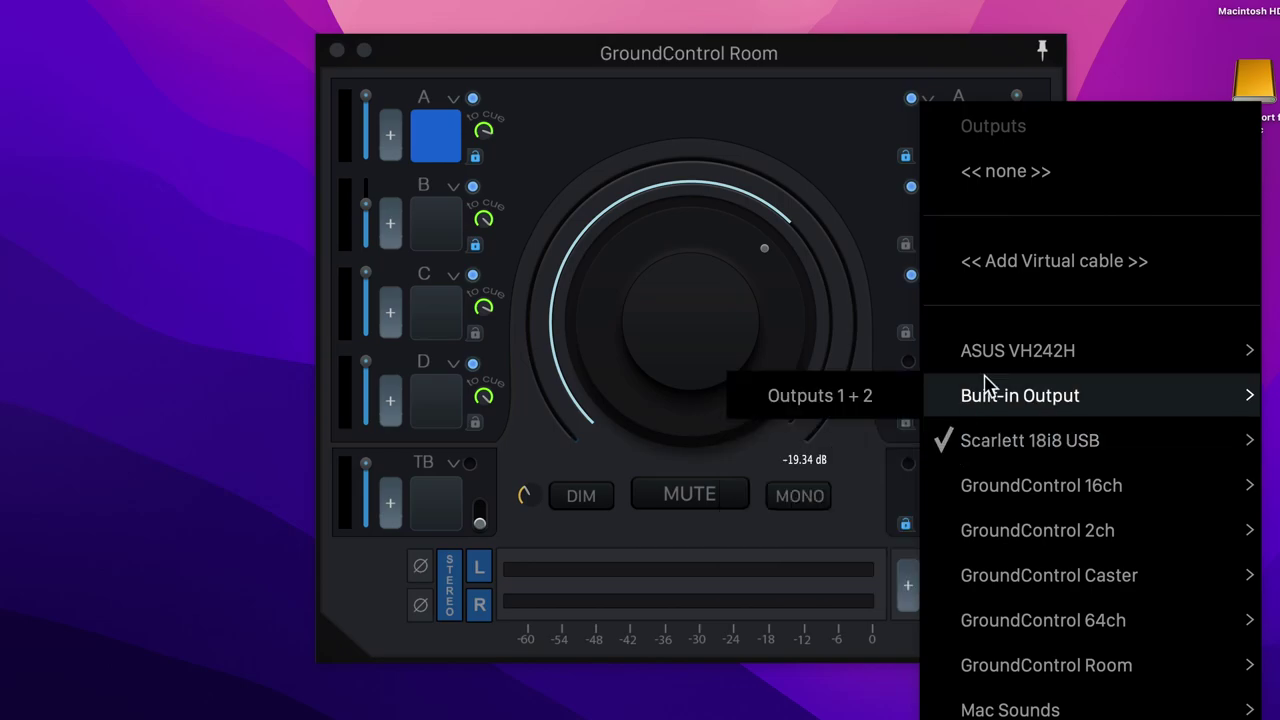
click(872, 407)
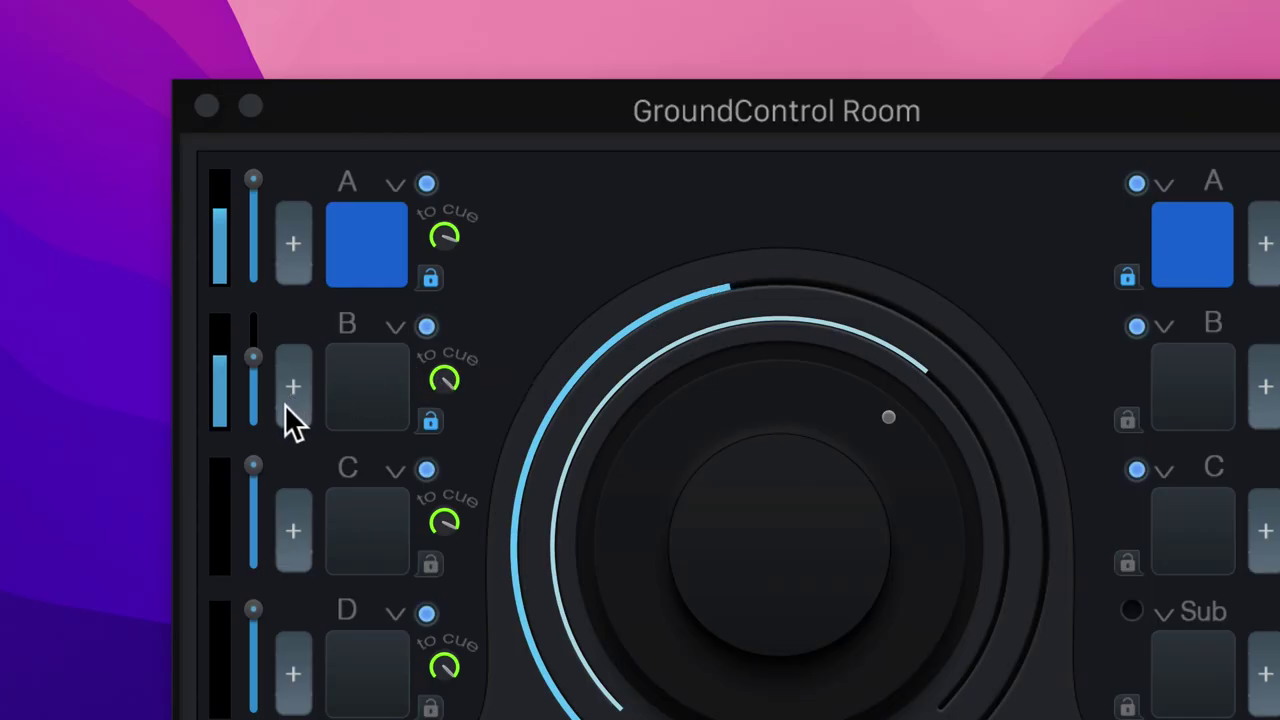
Set input B to about -22.57 dB, adjust speaker A, enable speaker B and lower it slightly.
mouse_move(265, 372)
mouse_down()
mouse_move(264, 360)
mouse_move(257, 457)
mouse_move(264, 284)
mouse_move(266, 354)
mouse_up()
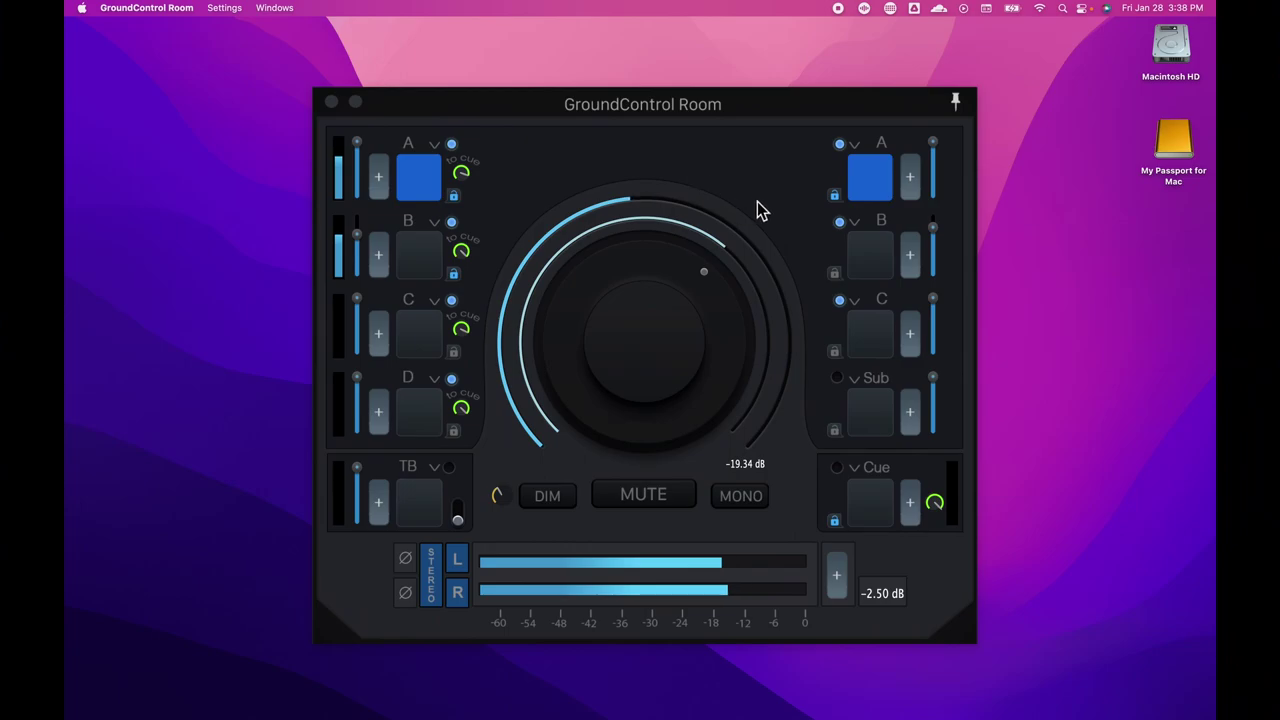
mouse_move(935, 152)
mouse_down()
mouse_move(937, 234)
mouse_move(938, 140)
mouse_up()
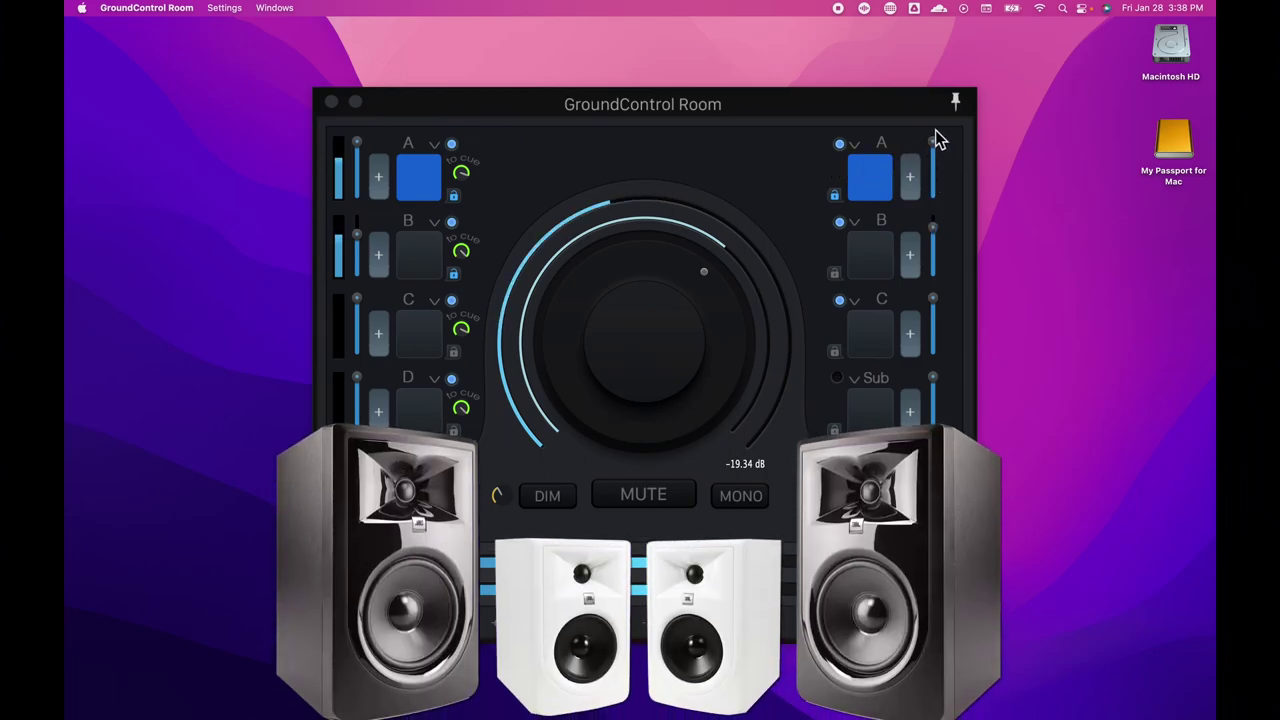
click(884, 266)
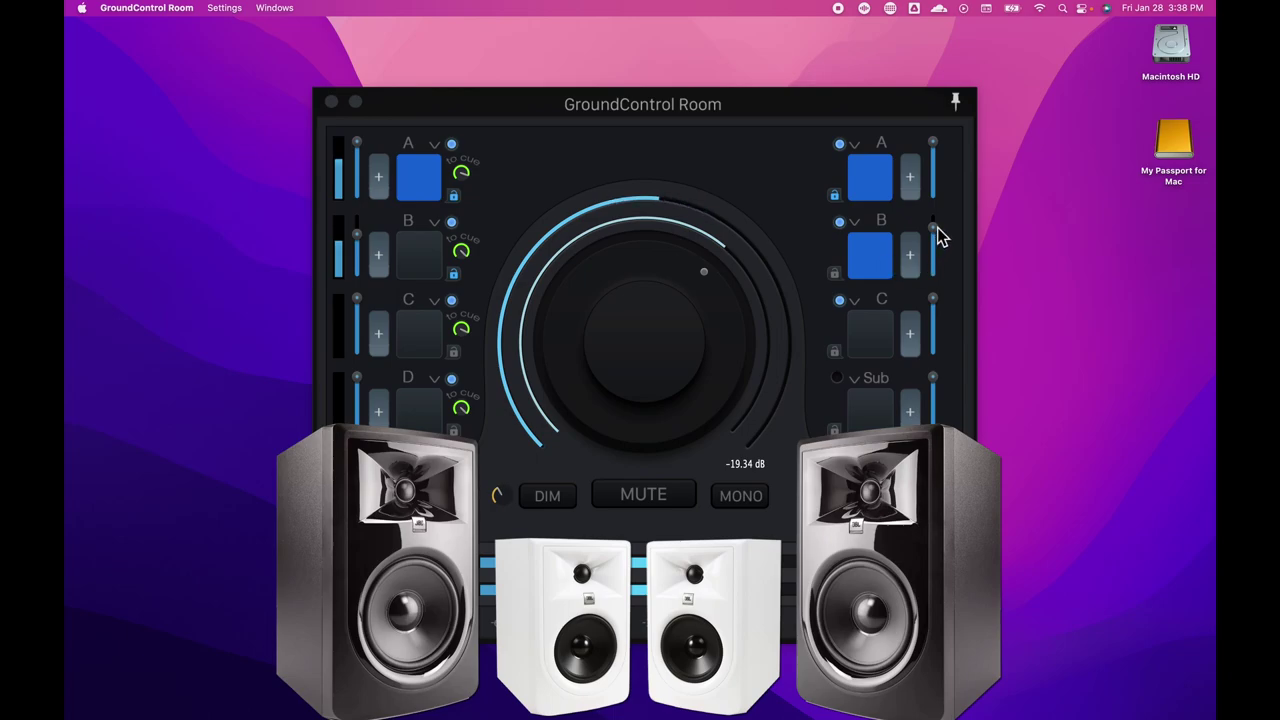
mouse_move(934, 234)
mouse_down()
mouse_move(931, 309)
mouse_move(943, 236)
mouse_up()
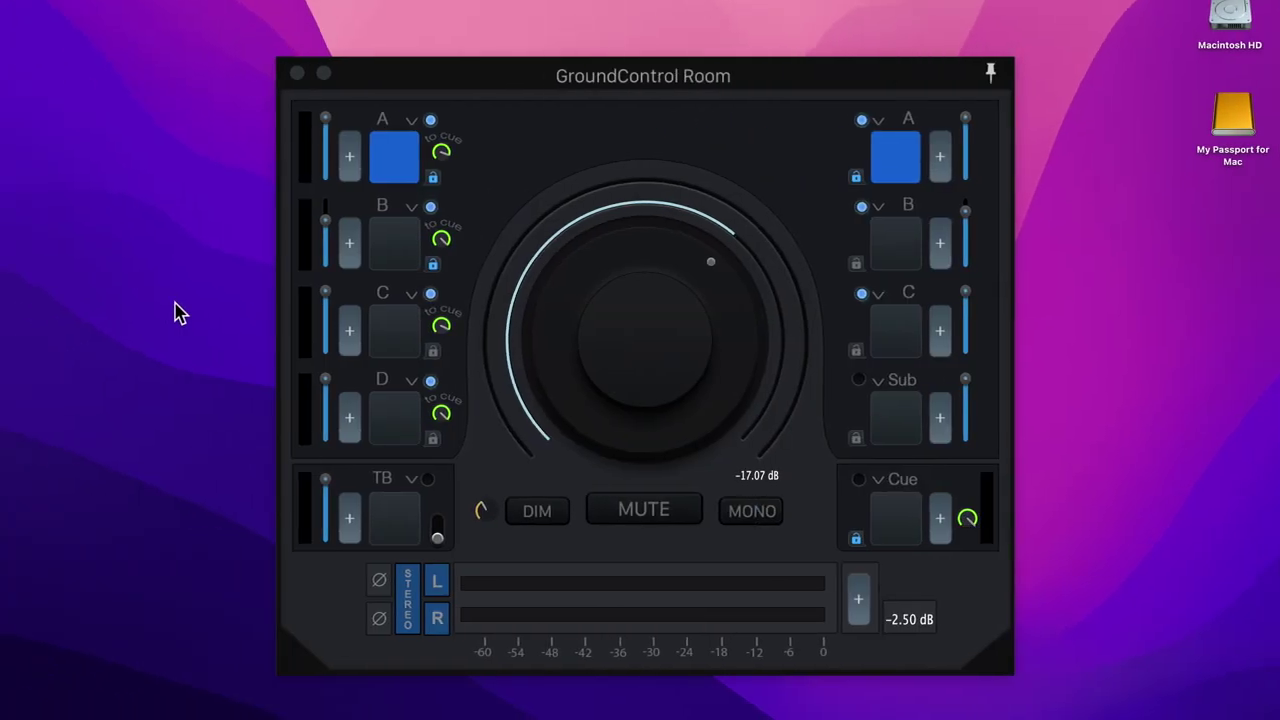
Insert AULowShelfFilter on input B and Waves L2 on input D.
click(350, 245)
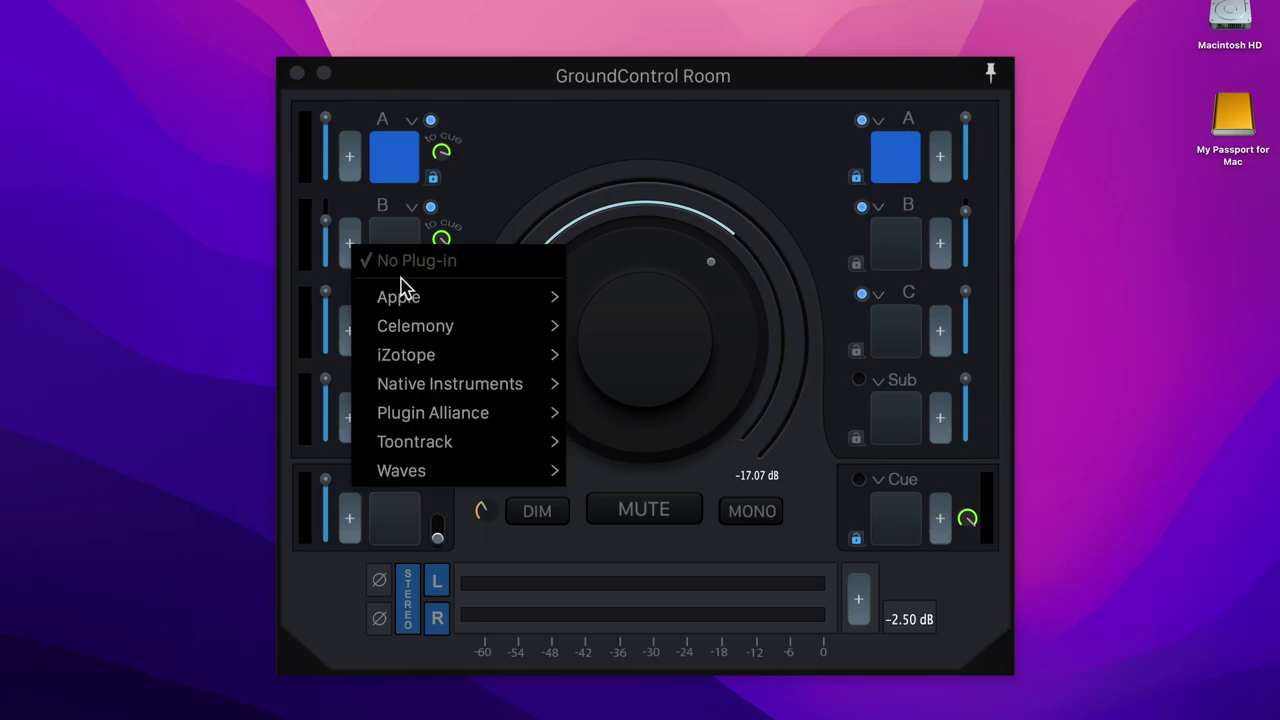
mouse_move(404, 292)
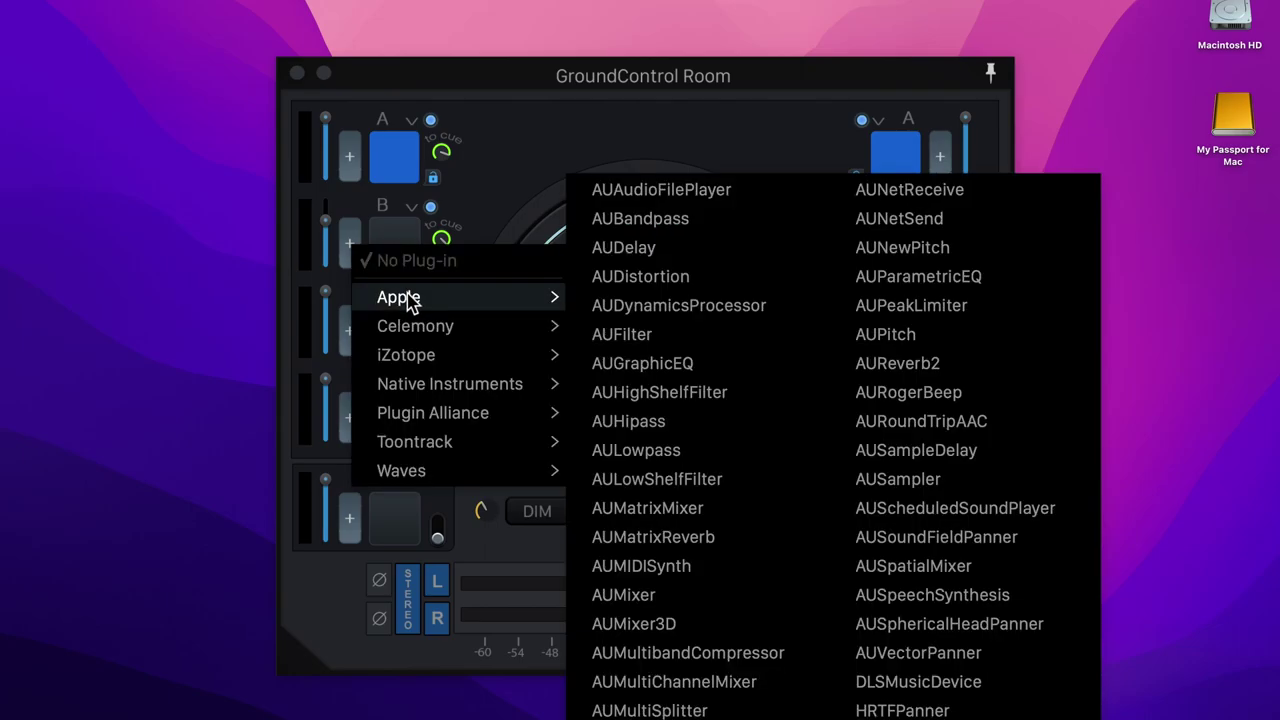
click(657, 480)
click(352, 425)
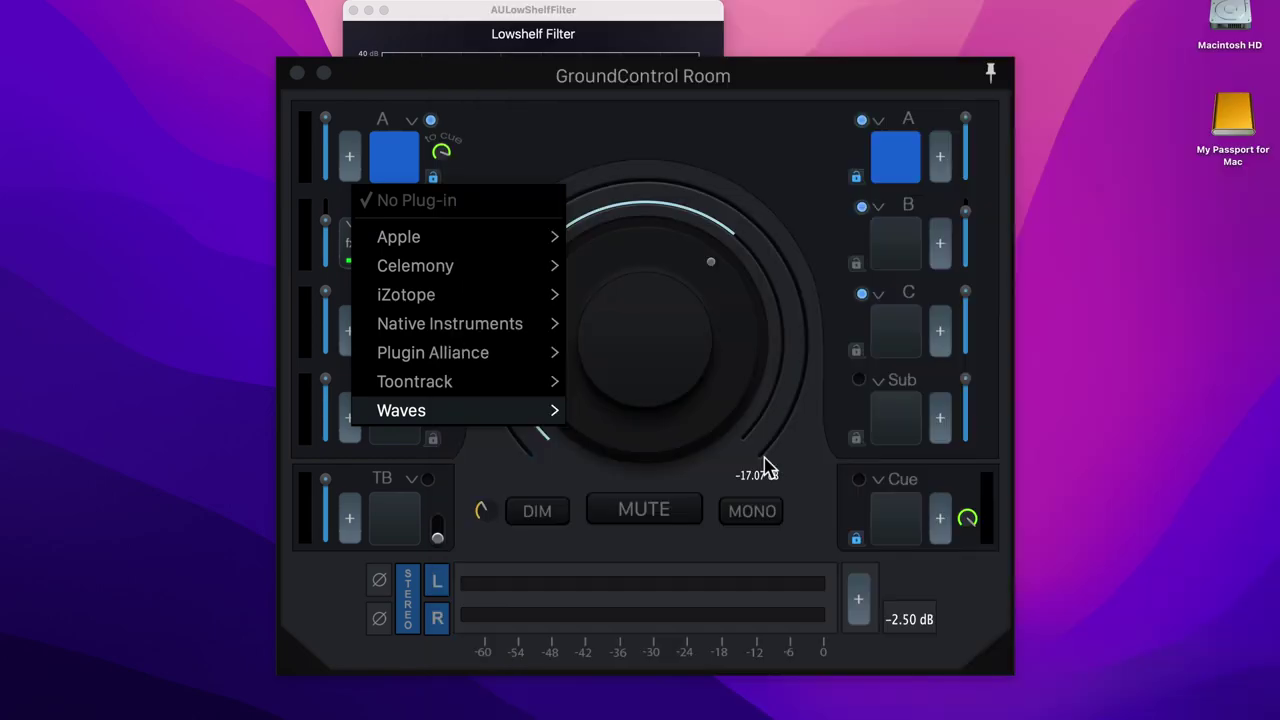
click(765, 470)
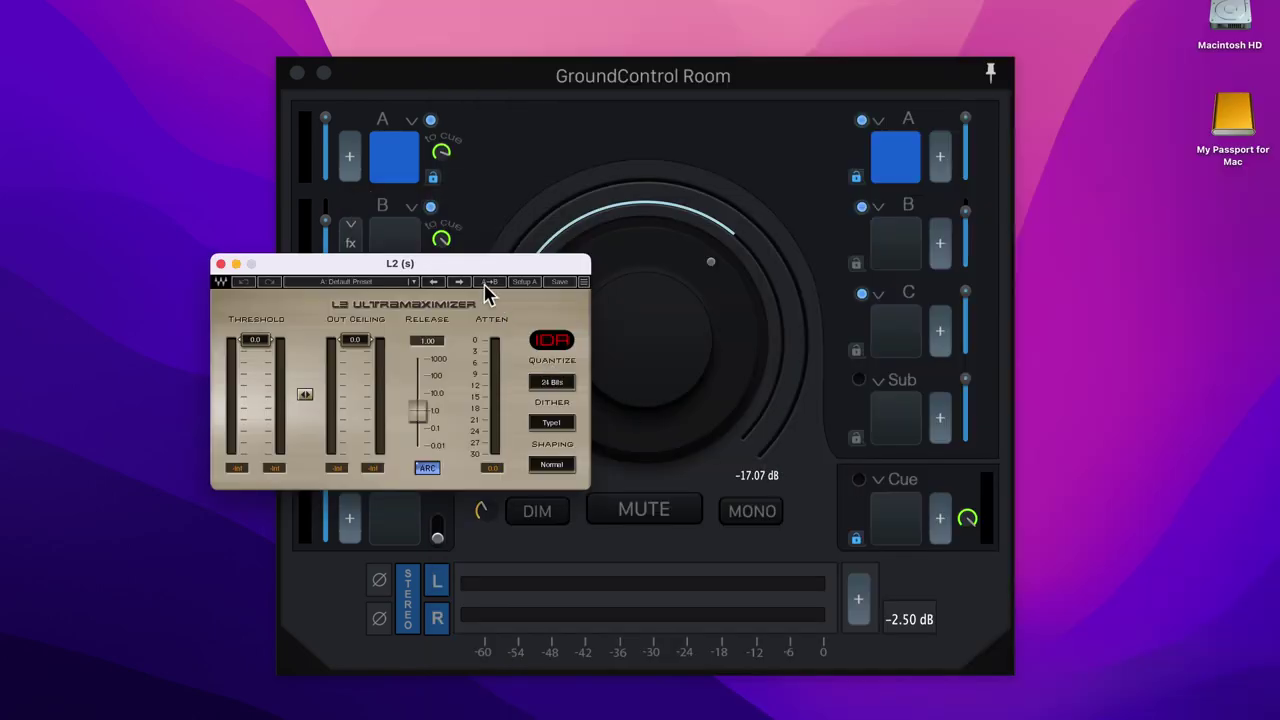
drag(486, 286, 529, 200)
Insert PuigChild 670 (s) on speaker C, Abbey Road Saturator (s) on main output, Friedman DS40 on Sub.
click(950, 340)
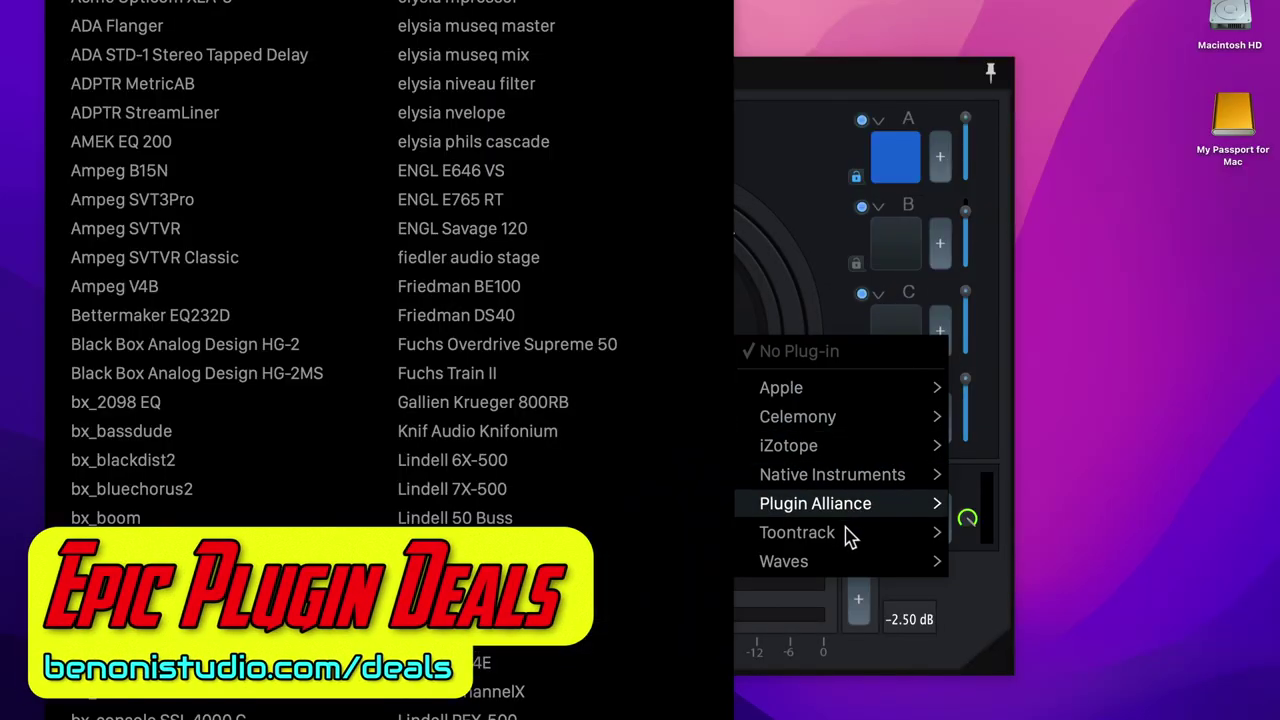
mouse_move(840, 561)
click(651, 229)
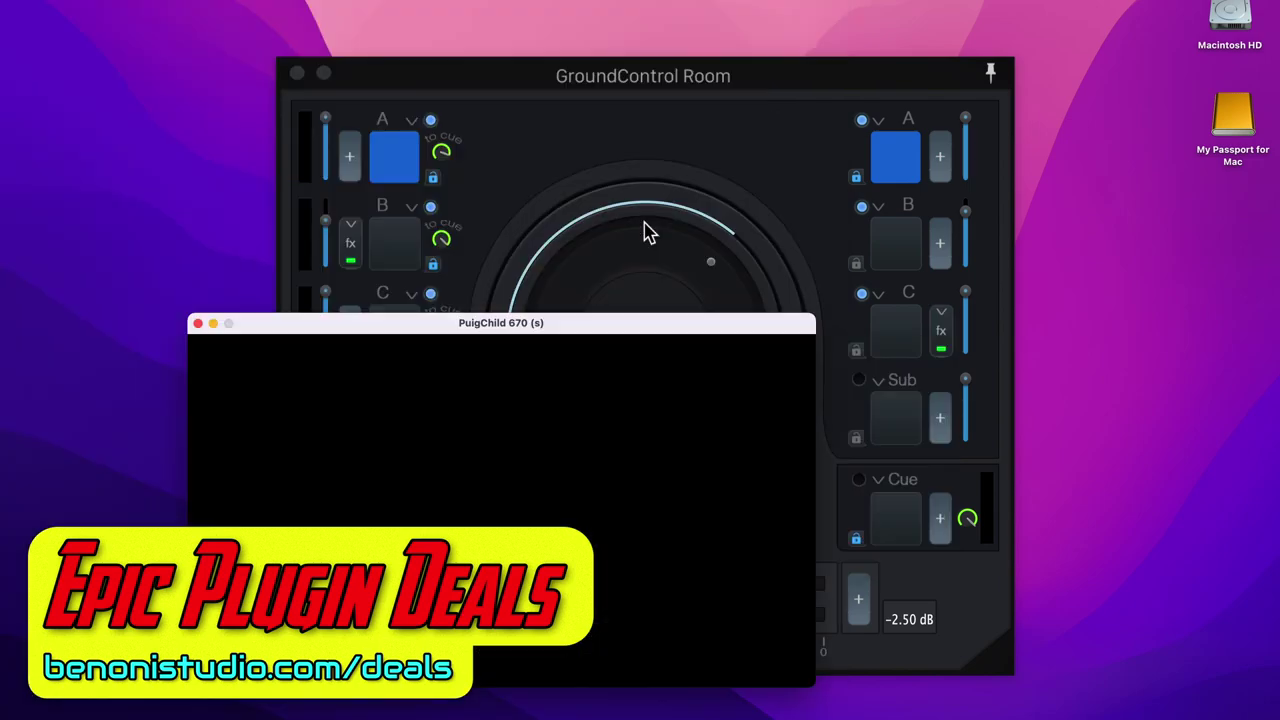
click(858, 600)
mouse_move(840, 576)
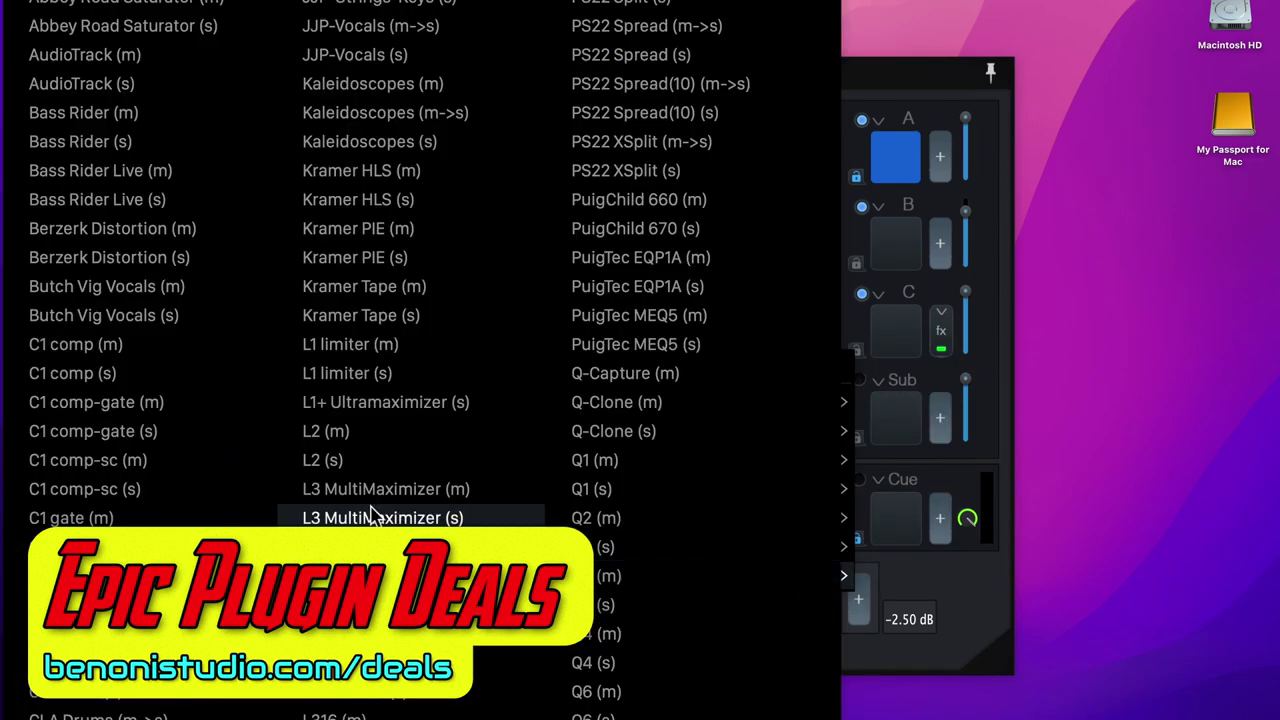
click(123, 26)
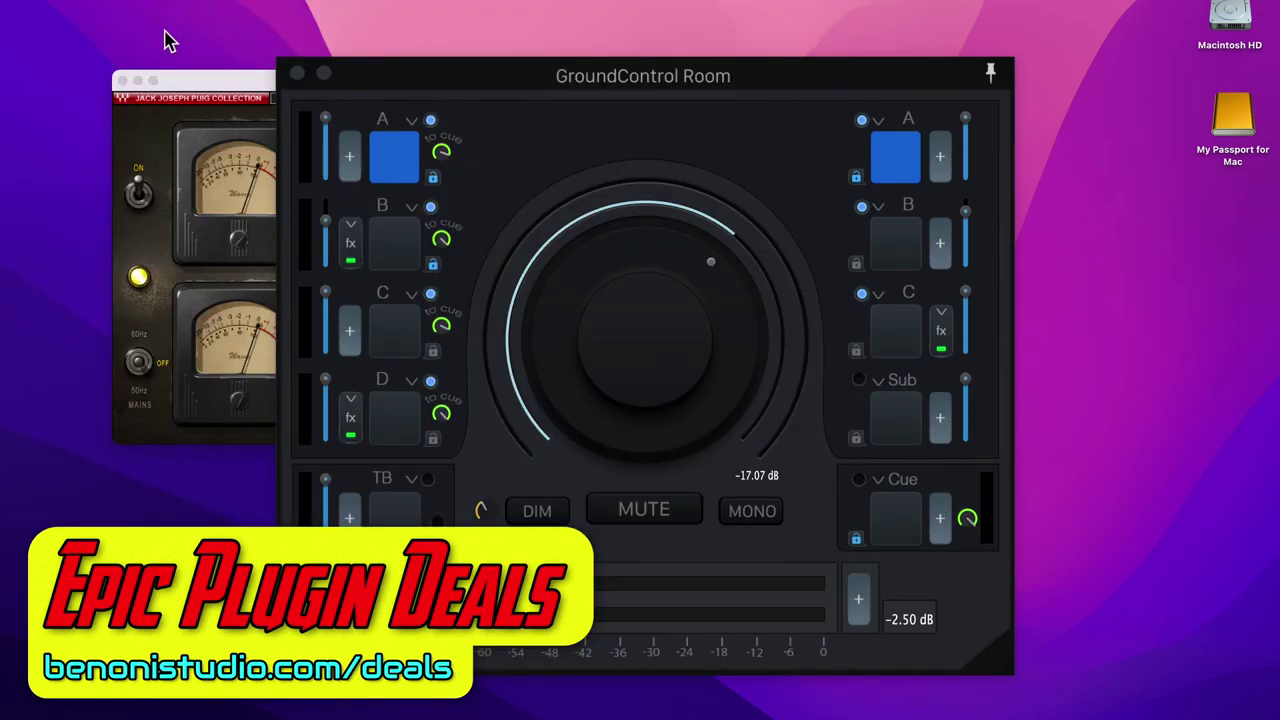
drag(330, 72, 625, 70)
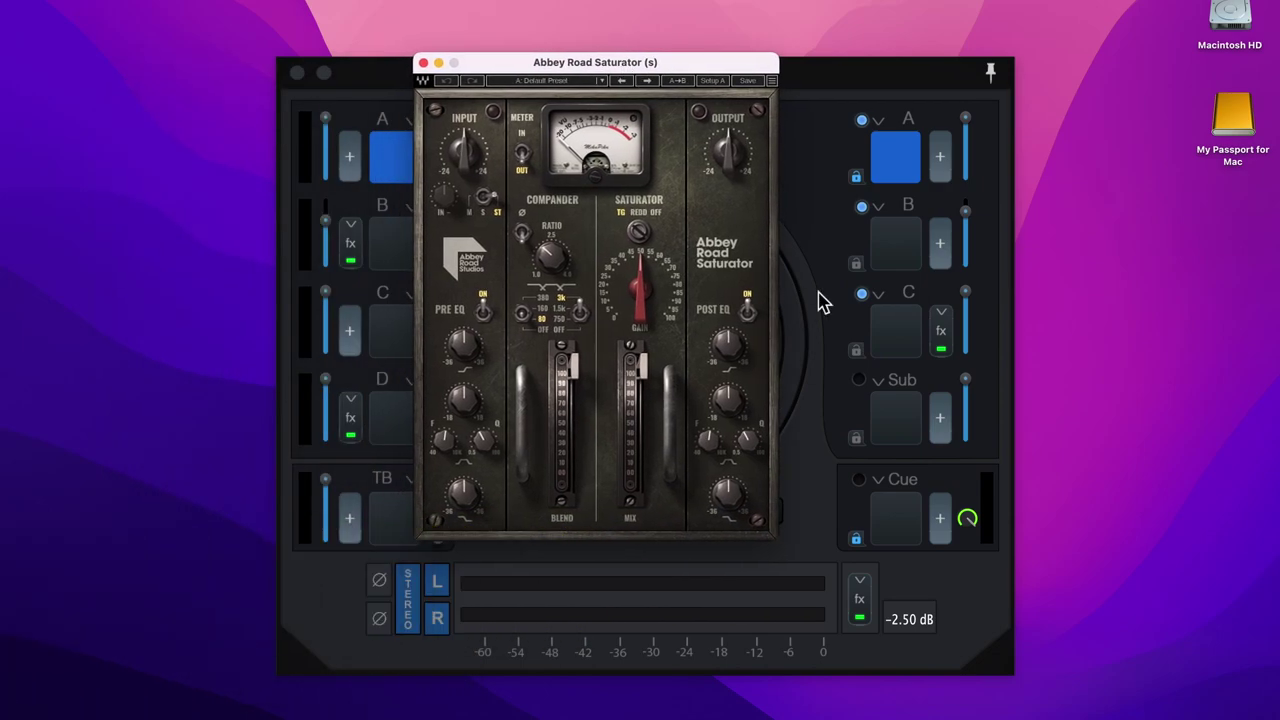
click(940, 418)
mouse_move(905, 344)
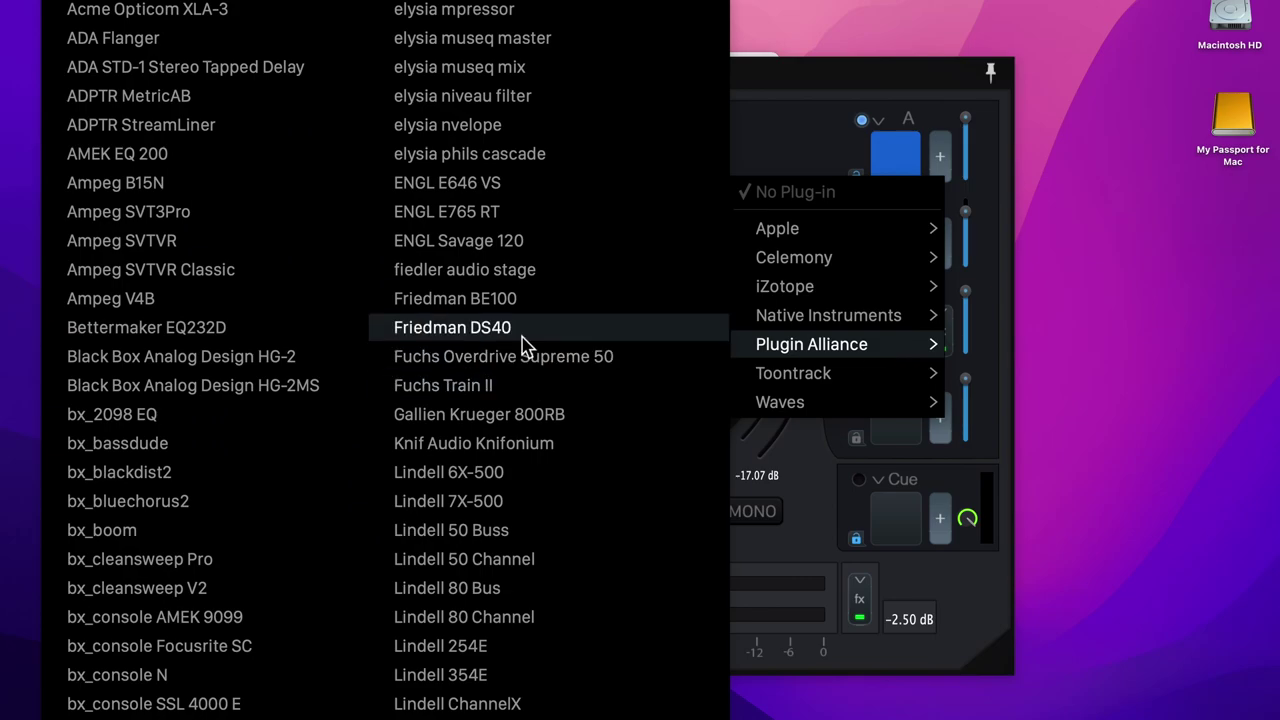
click(521, 337)
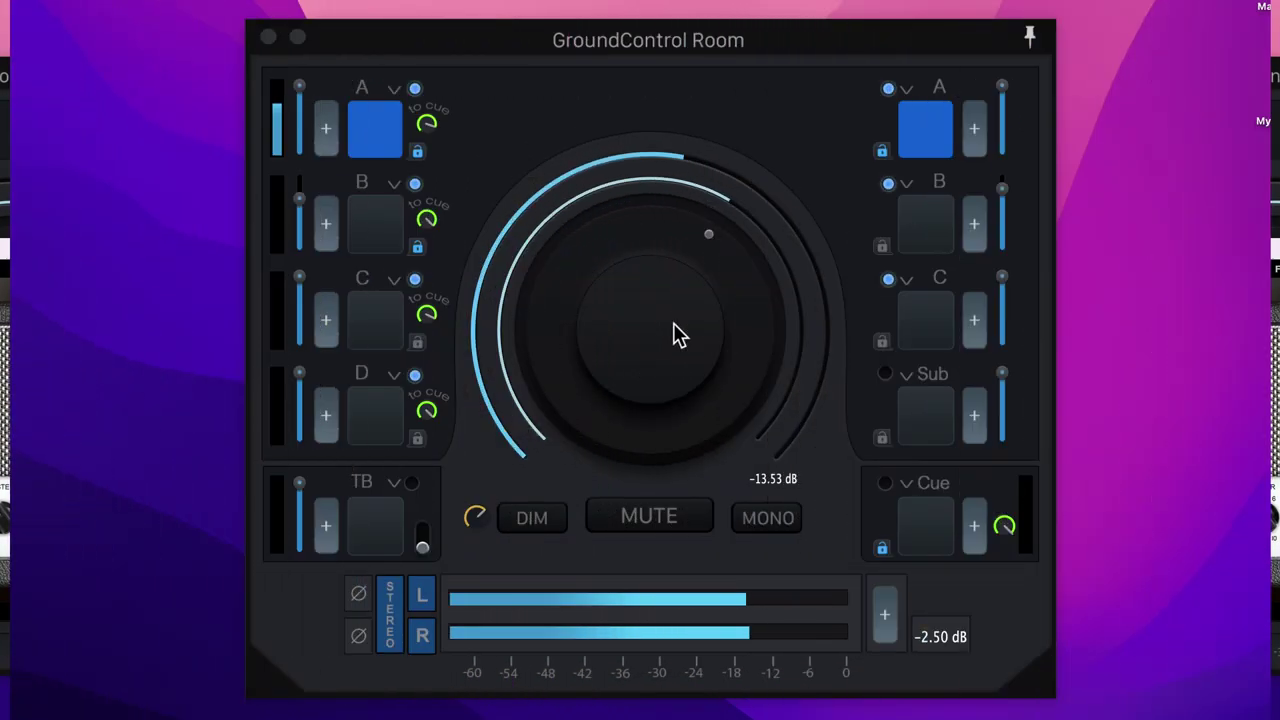
drag(688, 408, 676, 312)
click(660, 532)
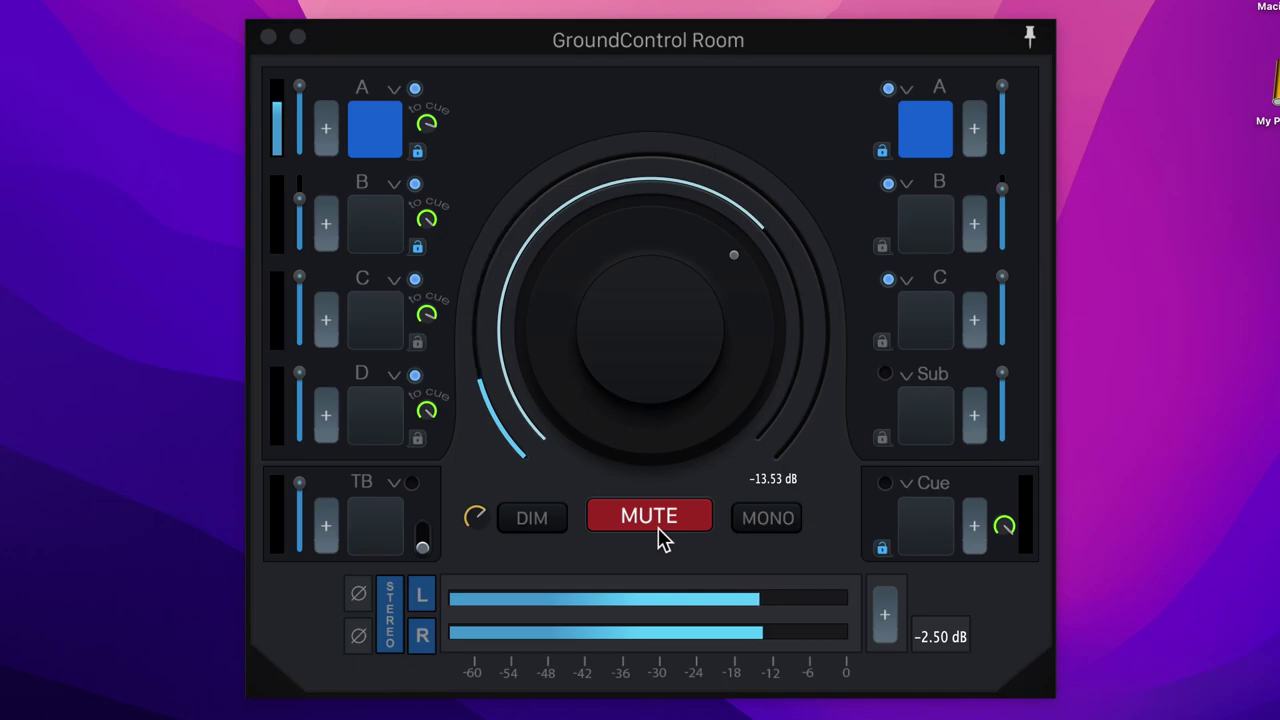
click(668, 530)
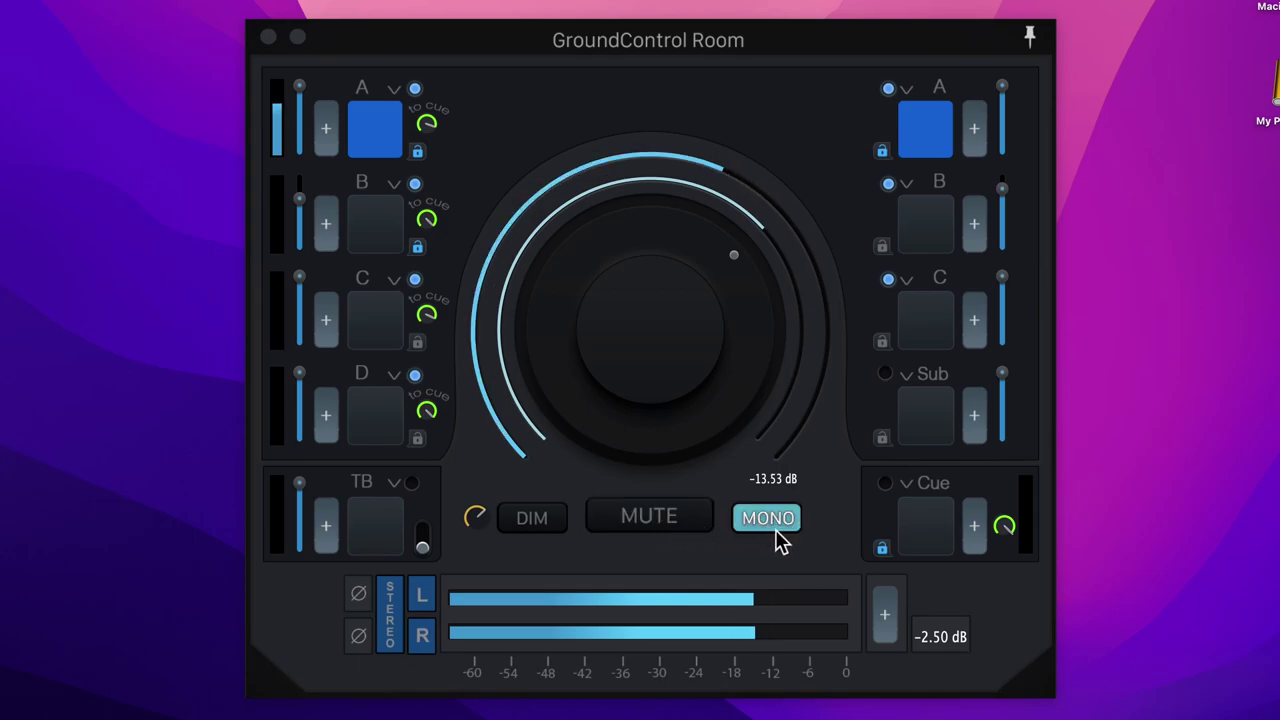
click(556, 528)
click(750, 527)
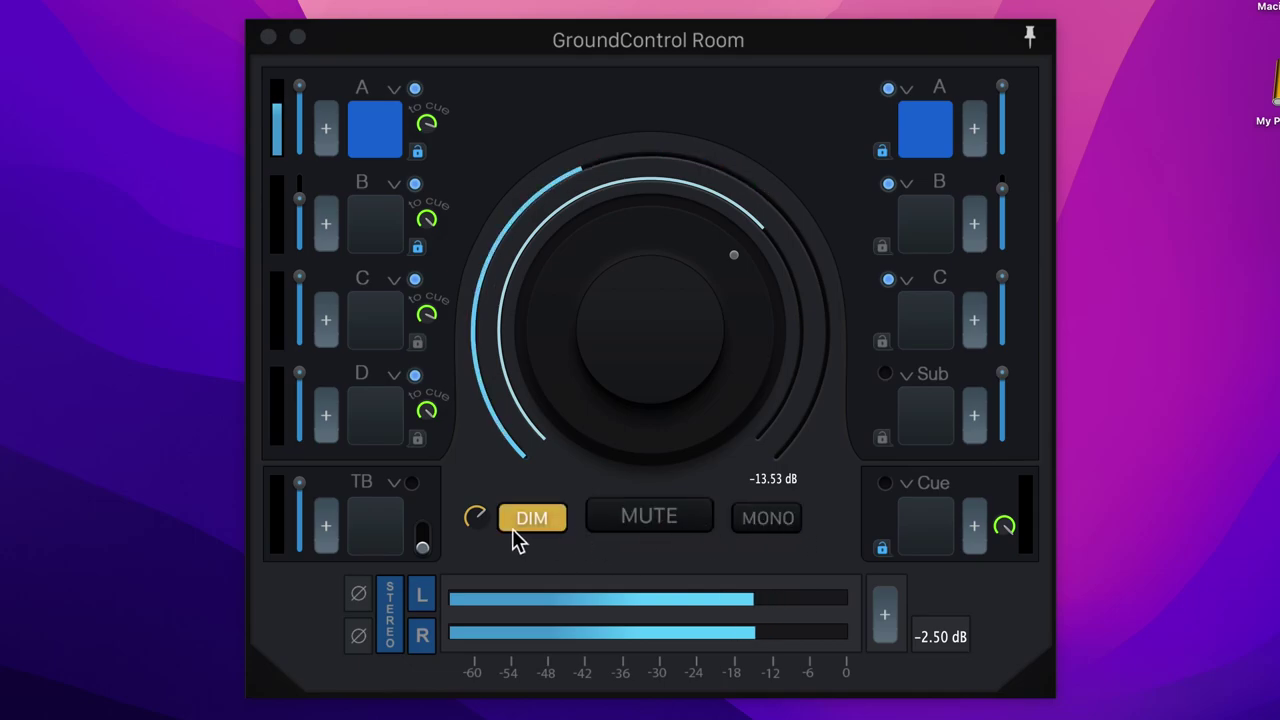
drag(478, 518, 486, 555)
click(524, 528)
click(422, 636)
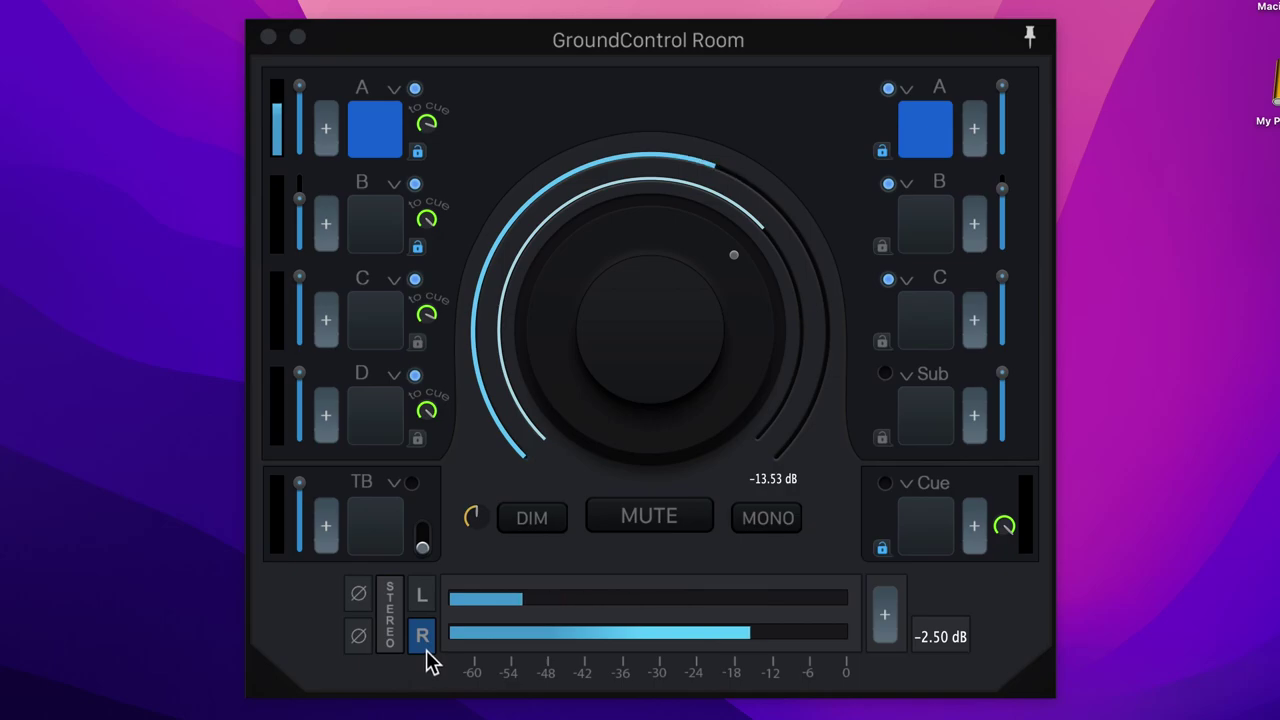
click(396, 614)
click(358, 594)
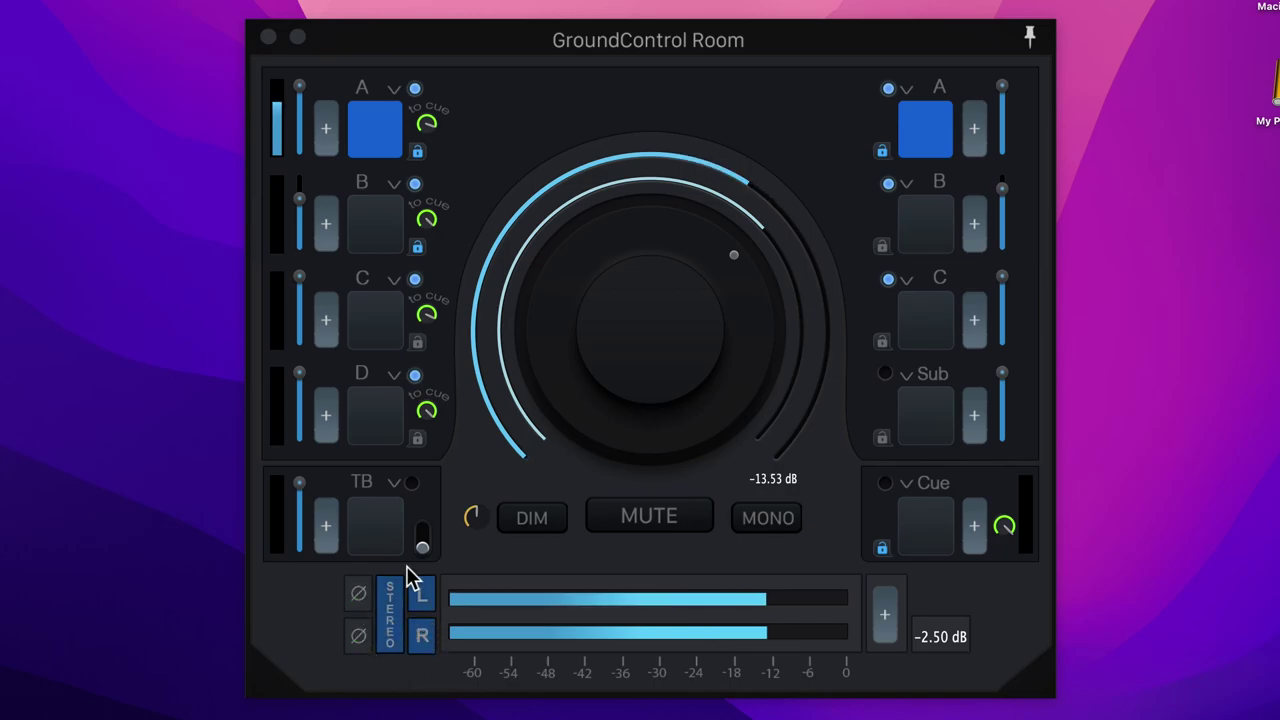
Turn off the Cue and TB pads, check the TB input list, then engage the TB talkback switch.
mouse_move(427, 220)
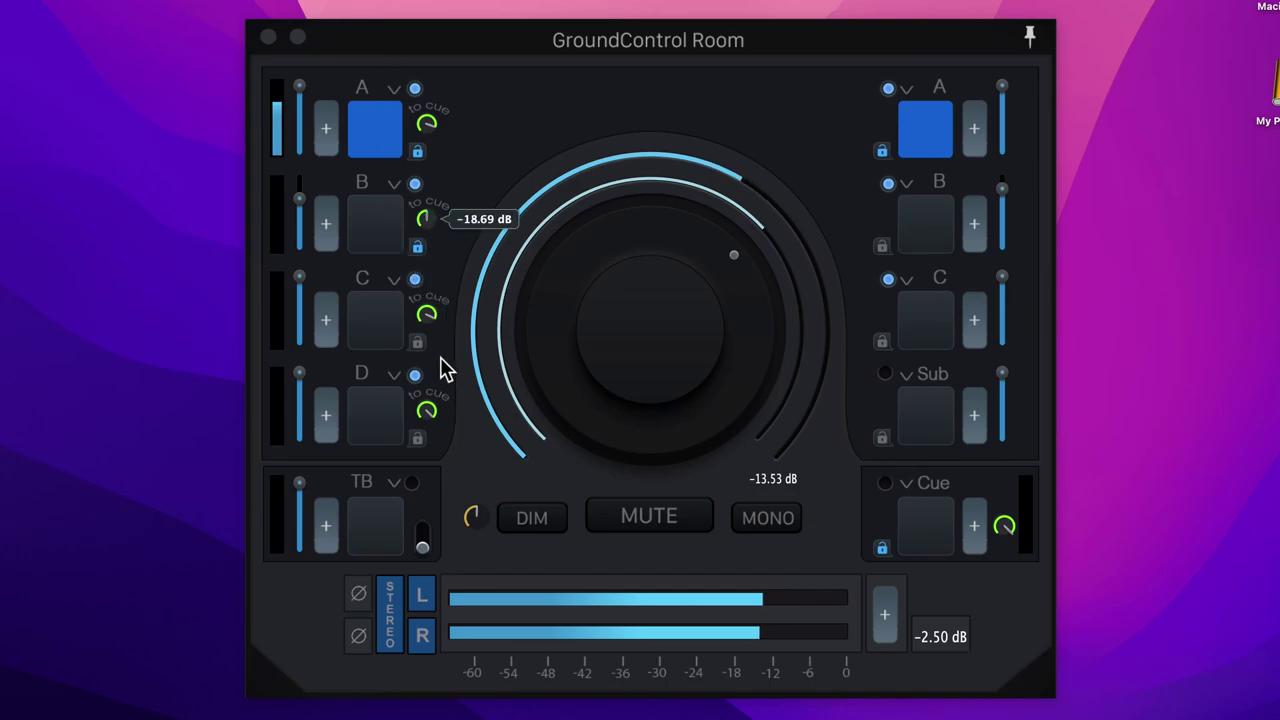
mouse_move(428, 130)
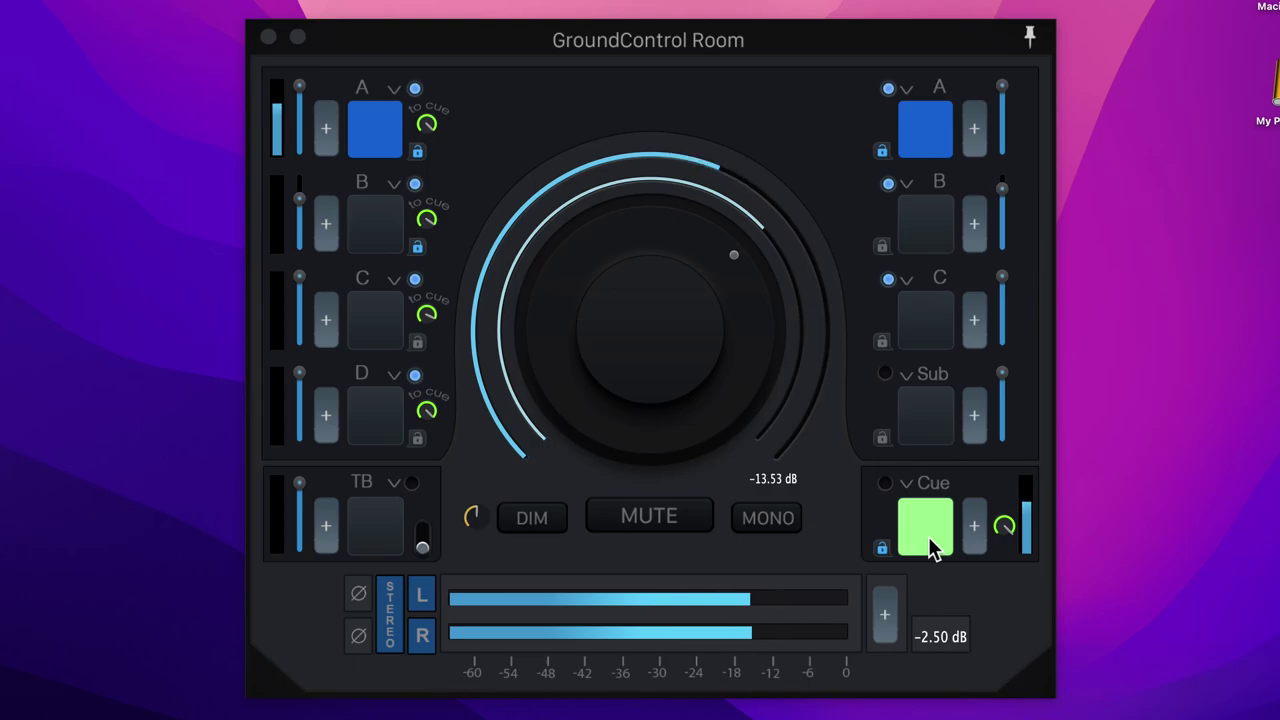
click(372, 530)
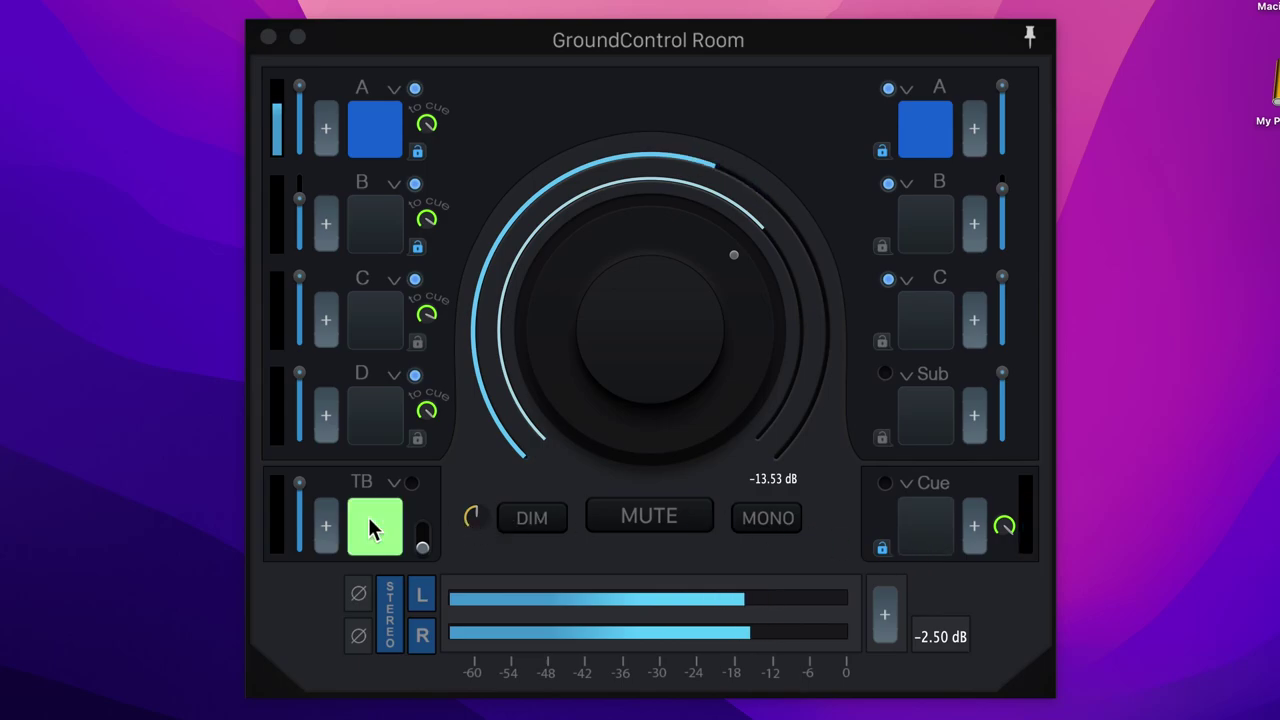
click(384, 527)
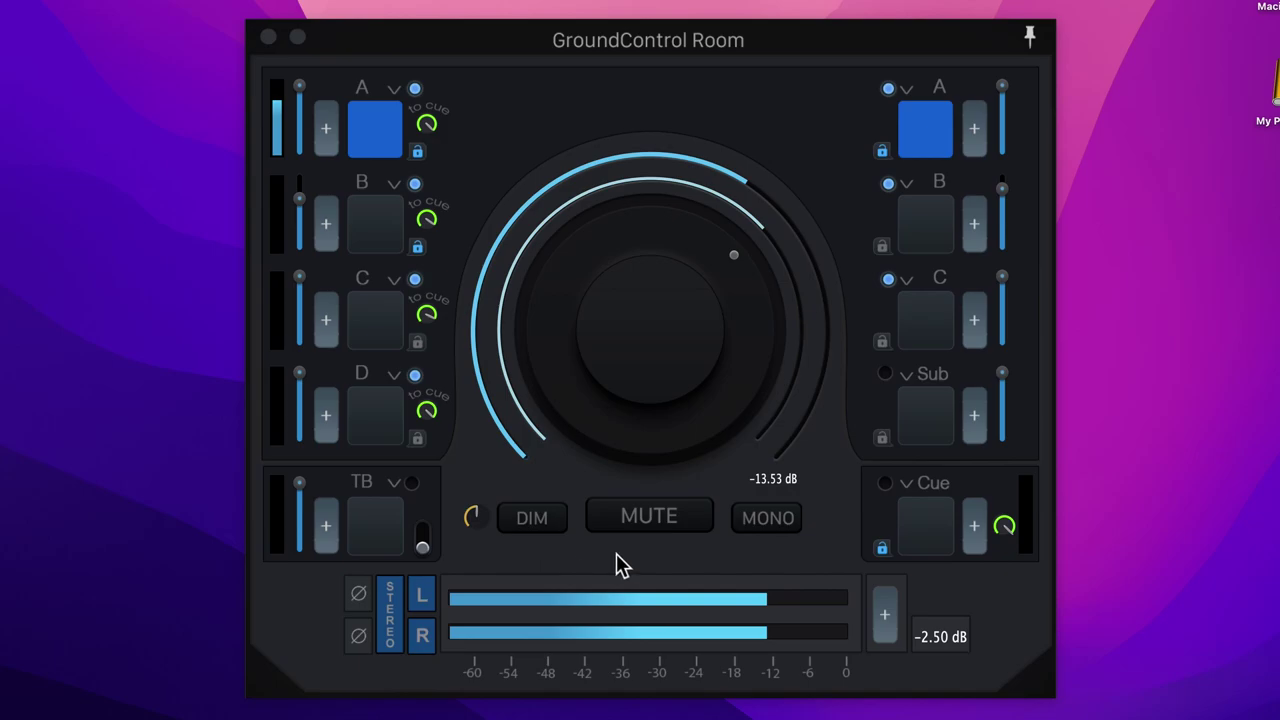
click(394, 485)
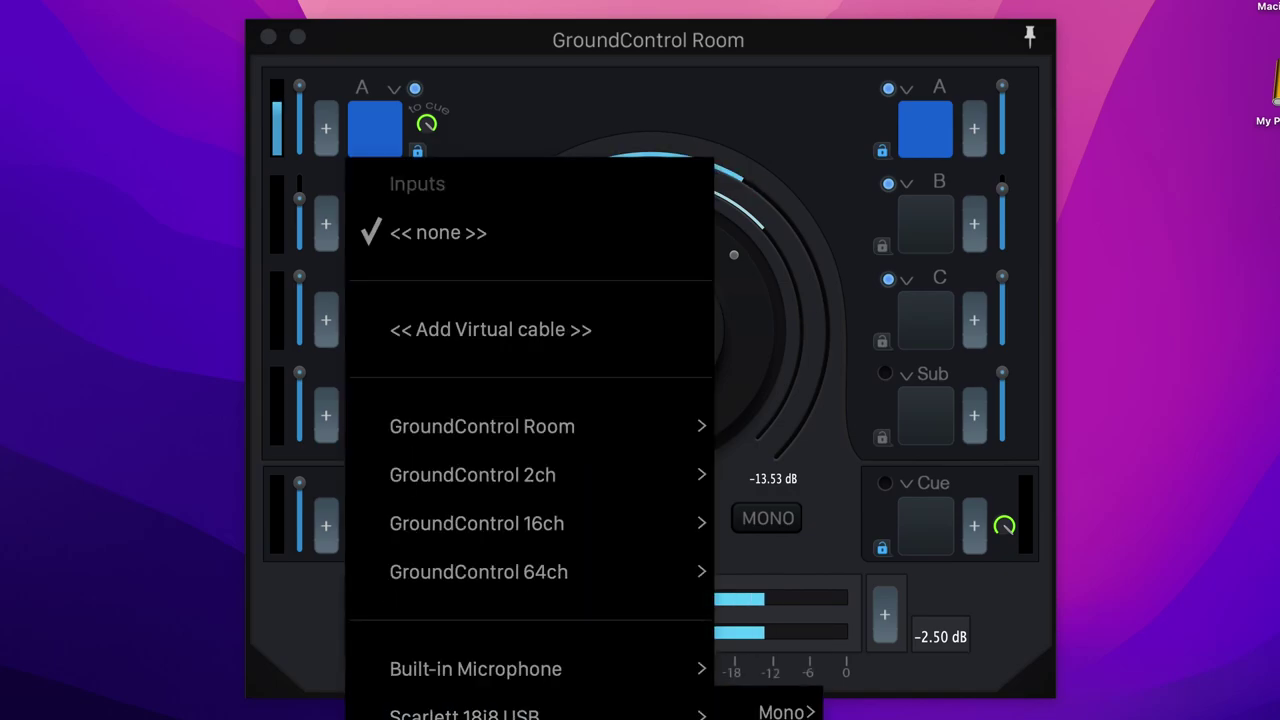
key(Escape)
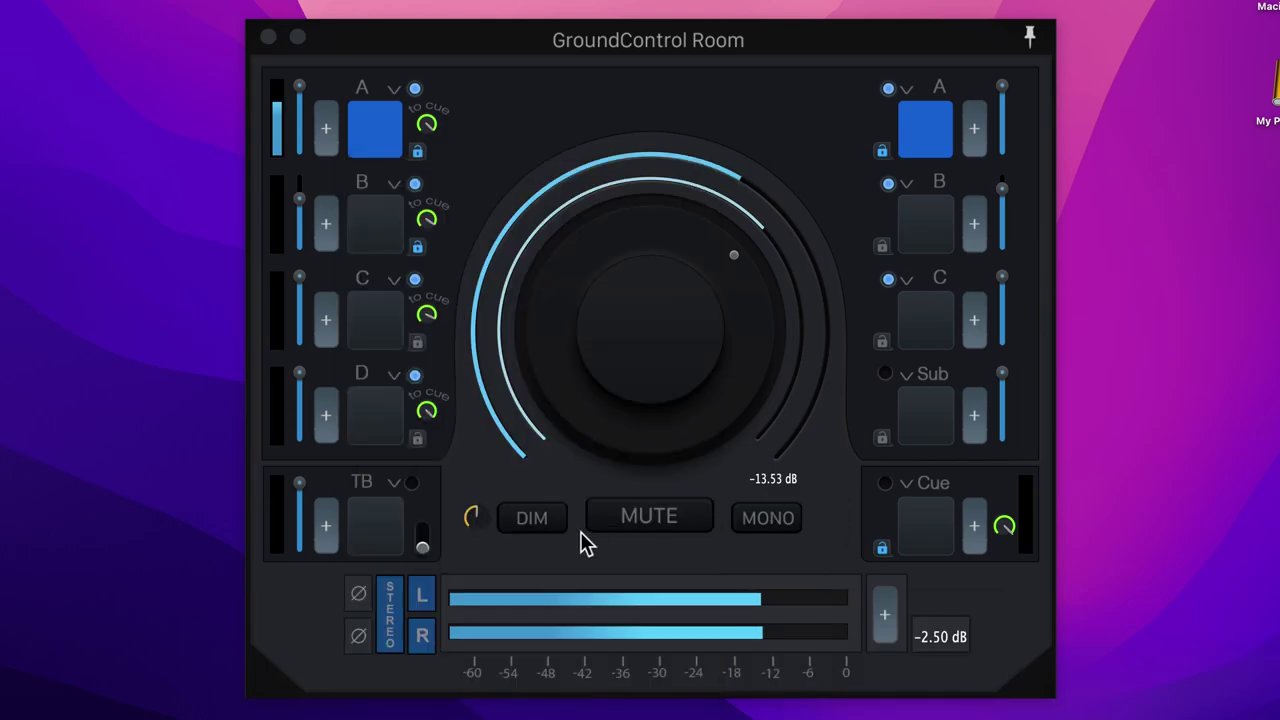
click(424, 549)
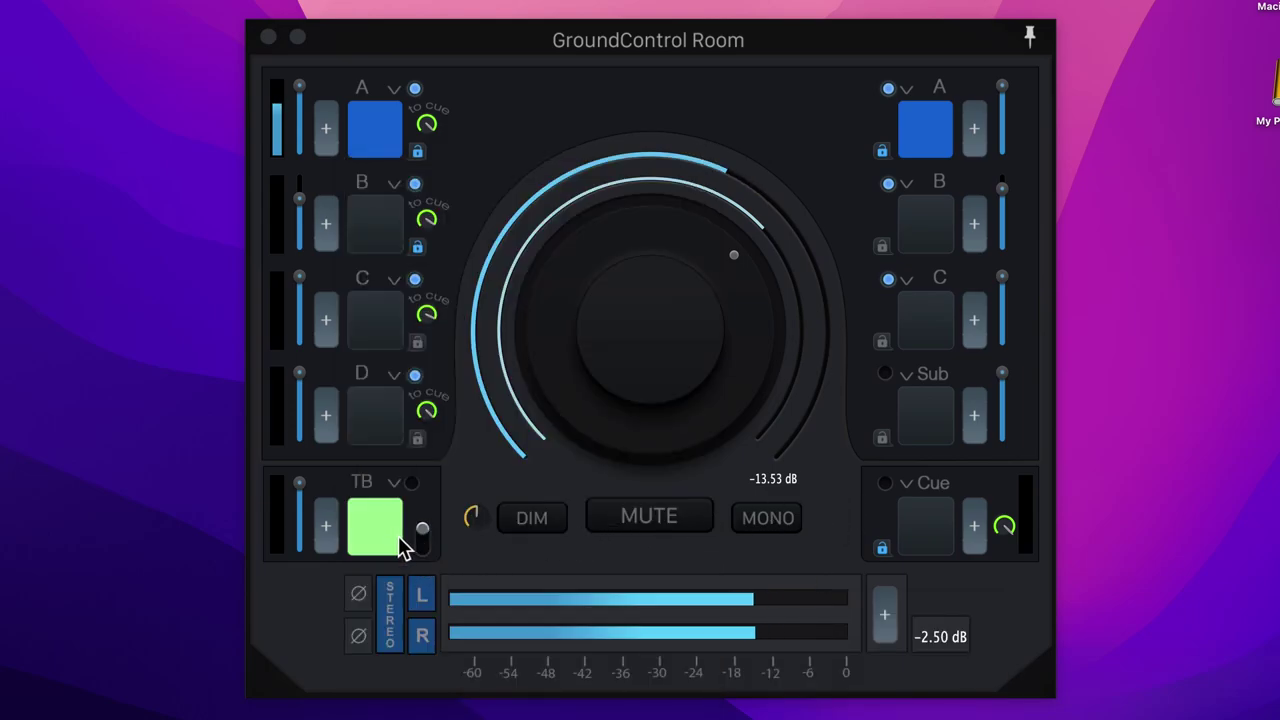
click(421, 542)
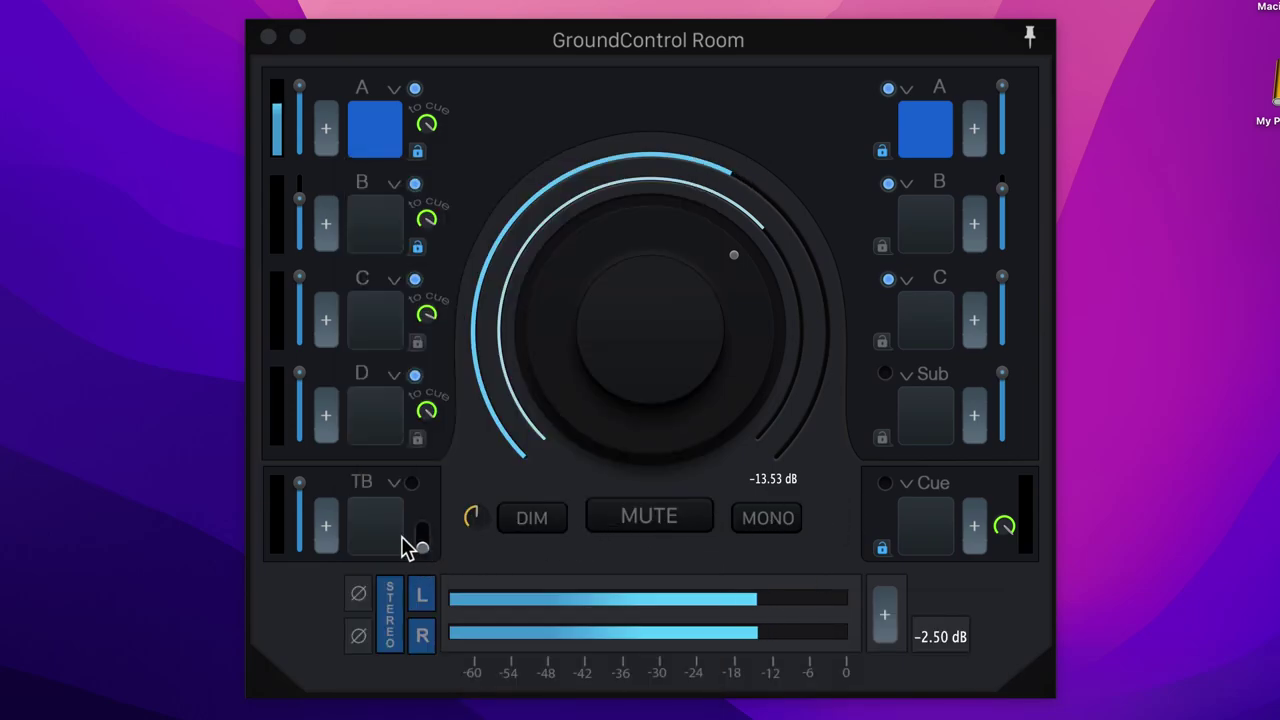
click(422, 542)
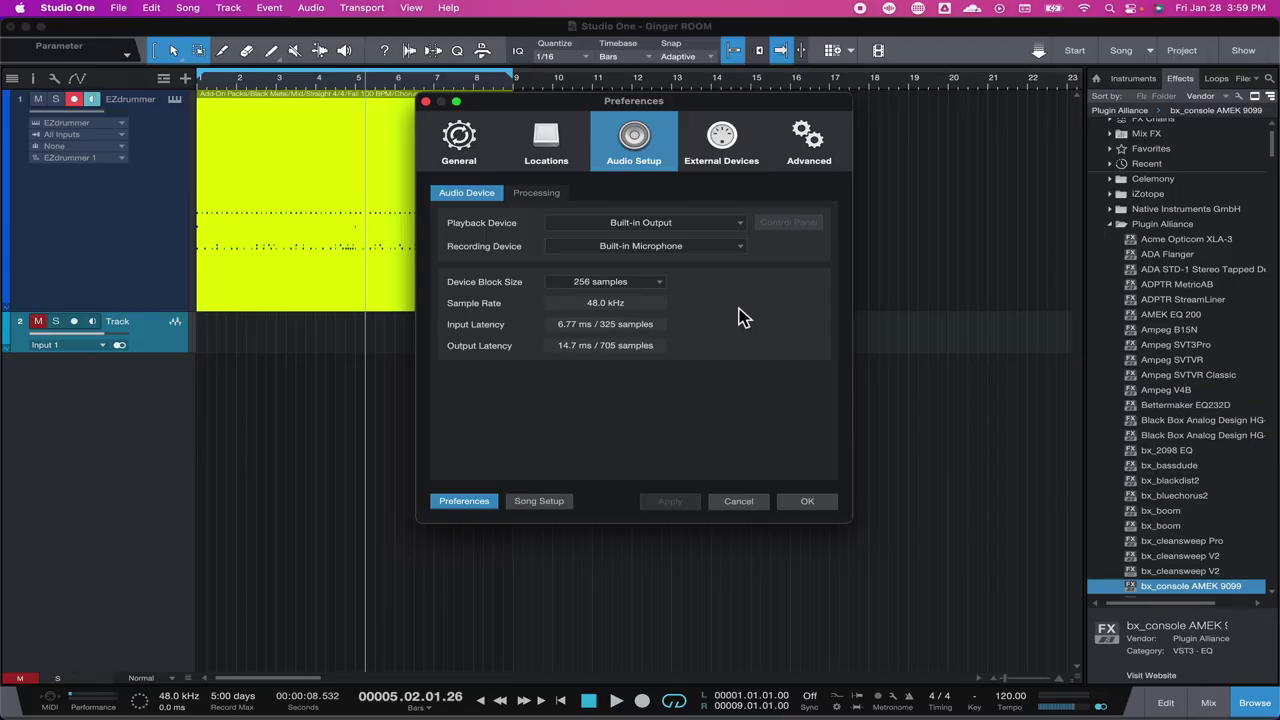
Set Studio One's playback device to GroundControl Room and recording device to Scarlett 18i8 USB.
click(740, 223)
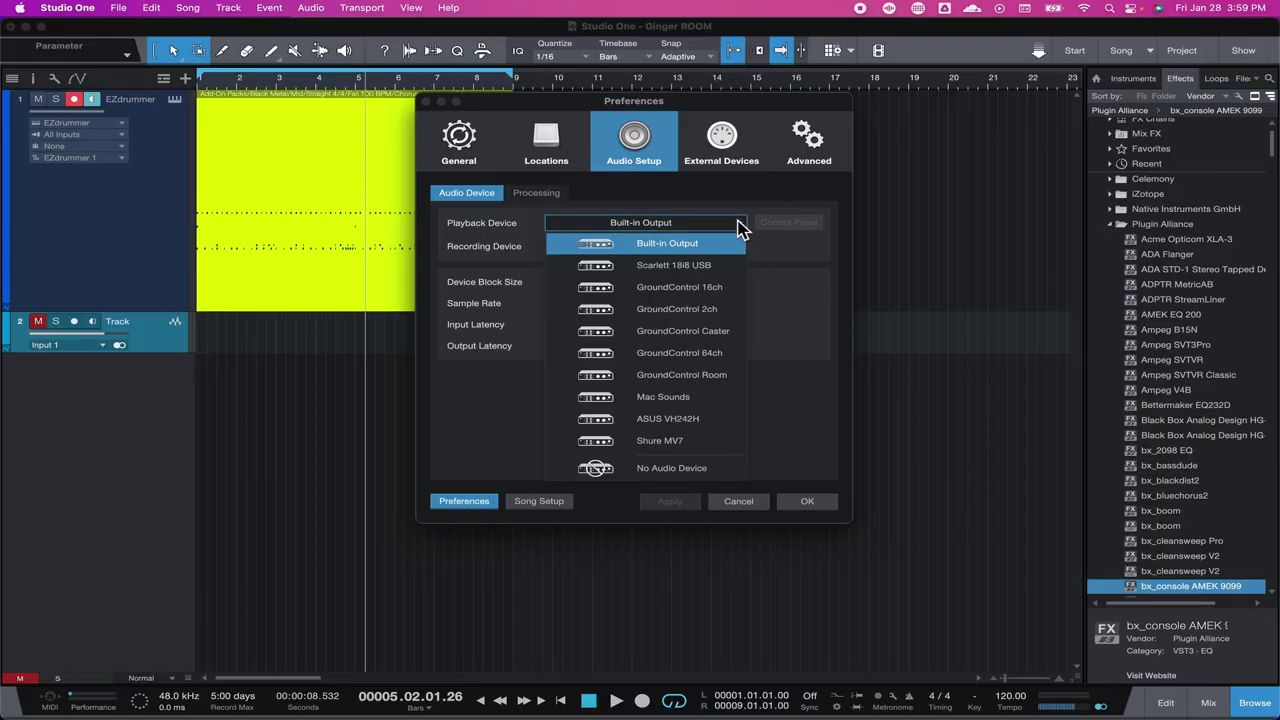
click(716, 379)
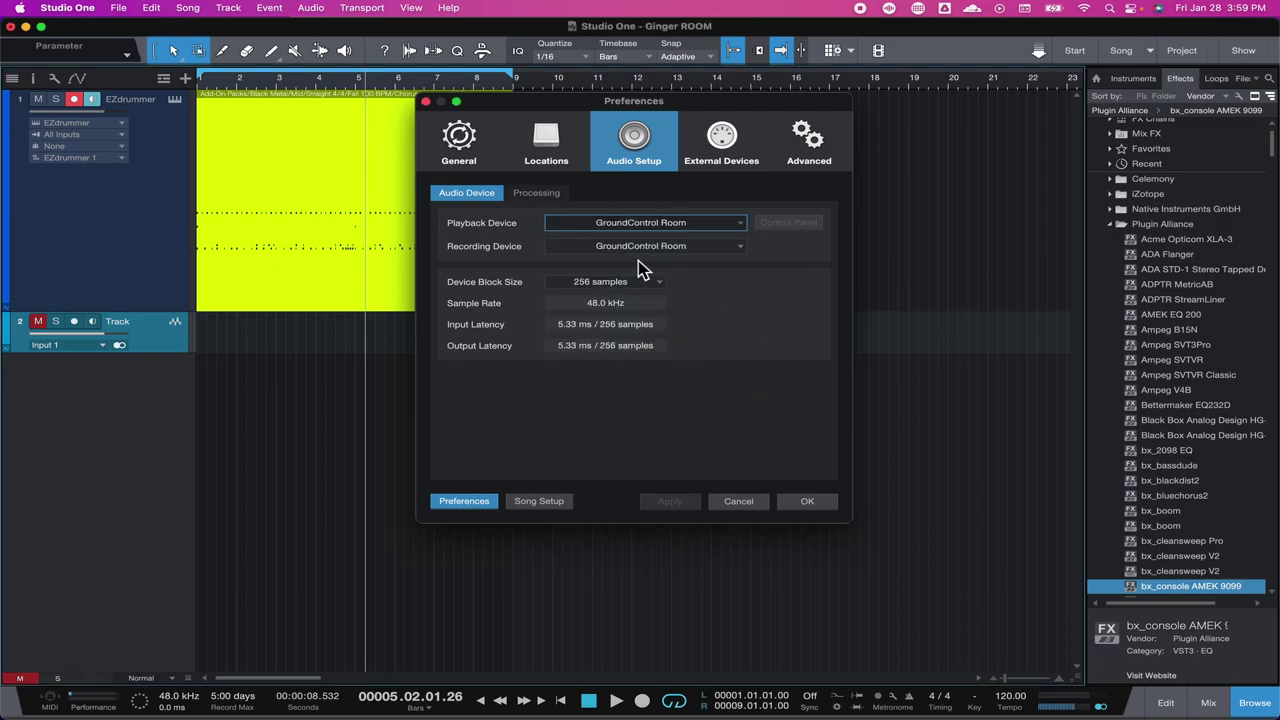
click(740, 250)
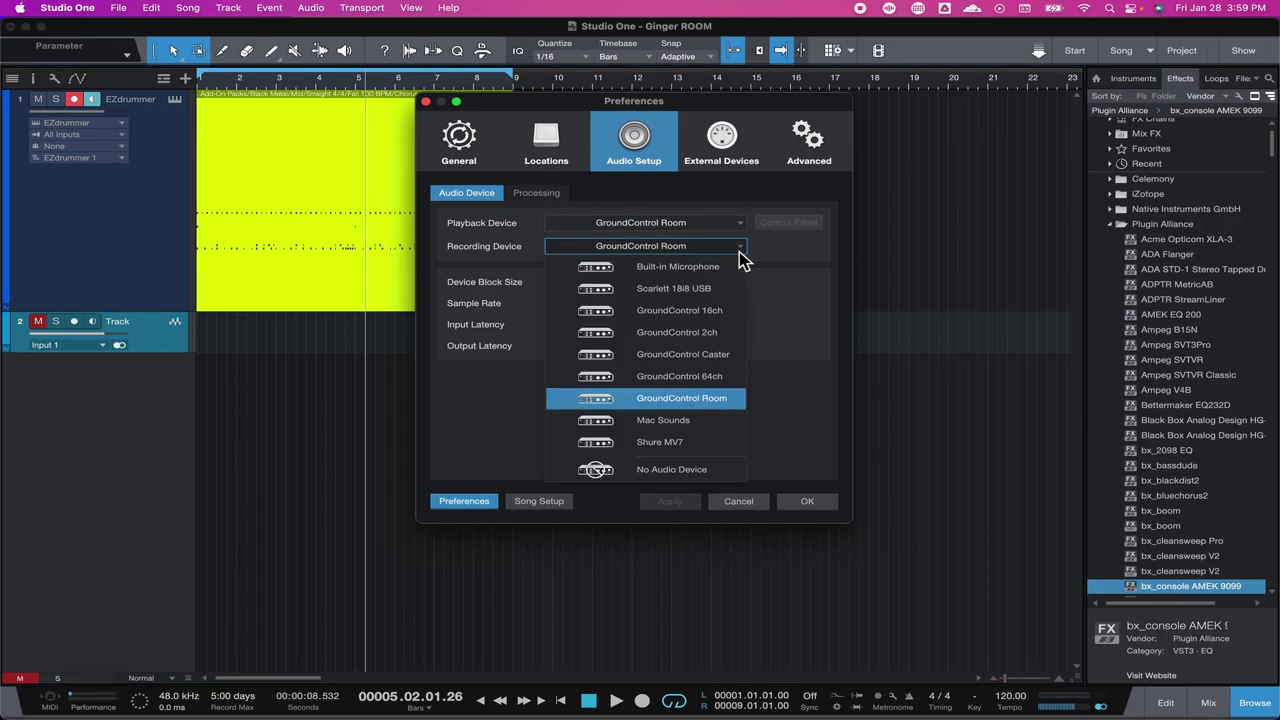
click(712, 297)
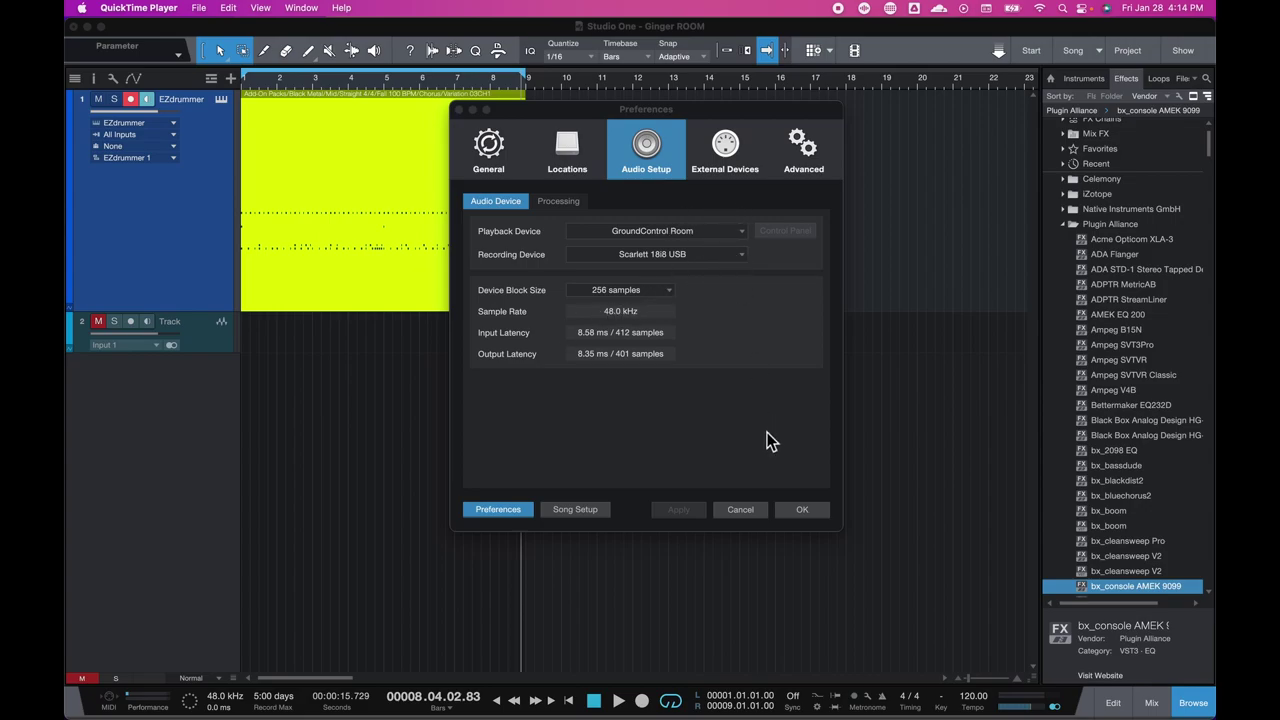
click(800, 511)
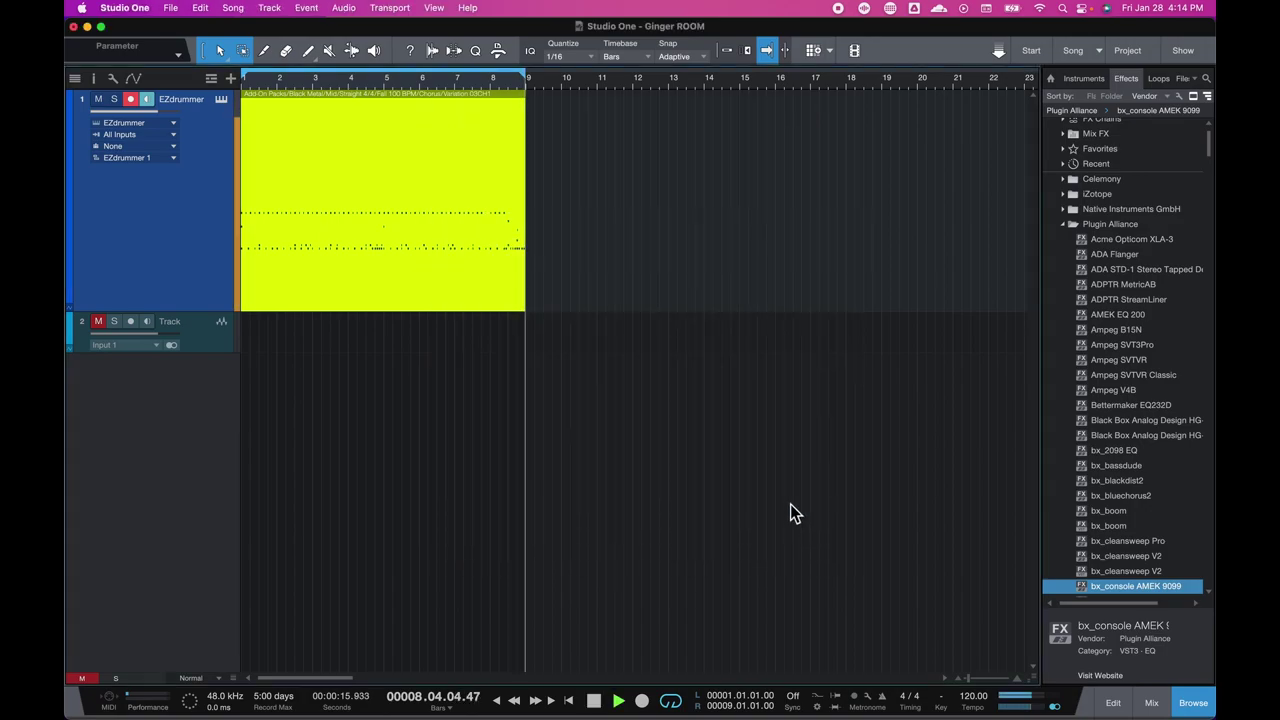
Feed source A from the GroundControl Room: 1 + 2 stereo pair.
click(873, 705)
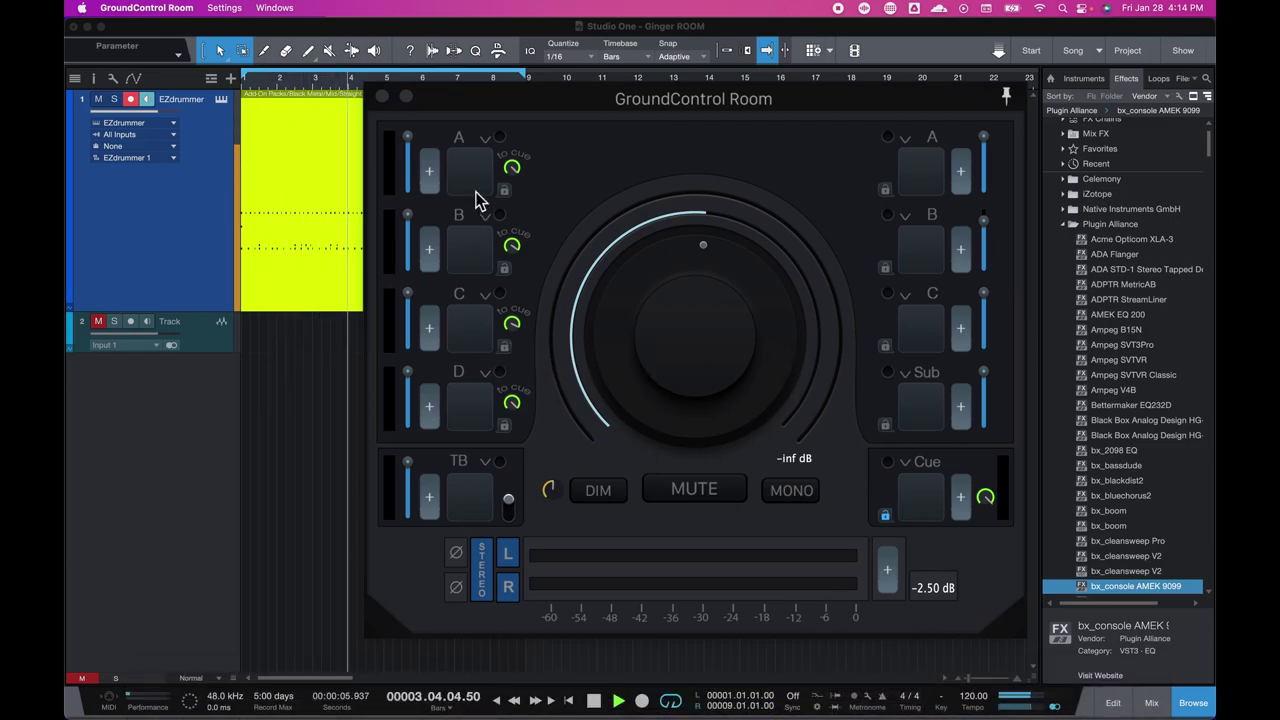
click(486, 140)
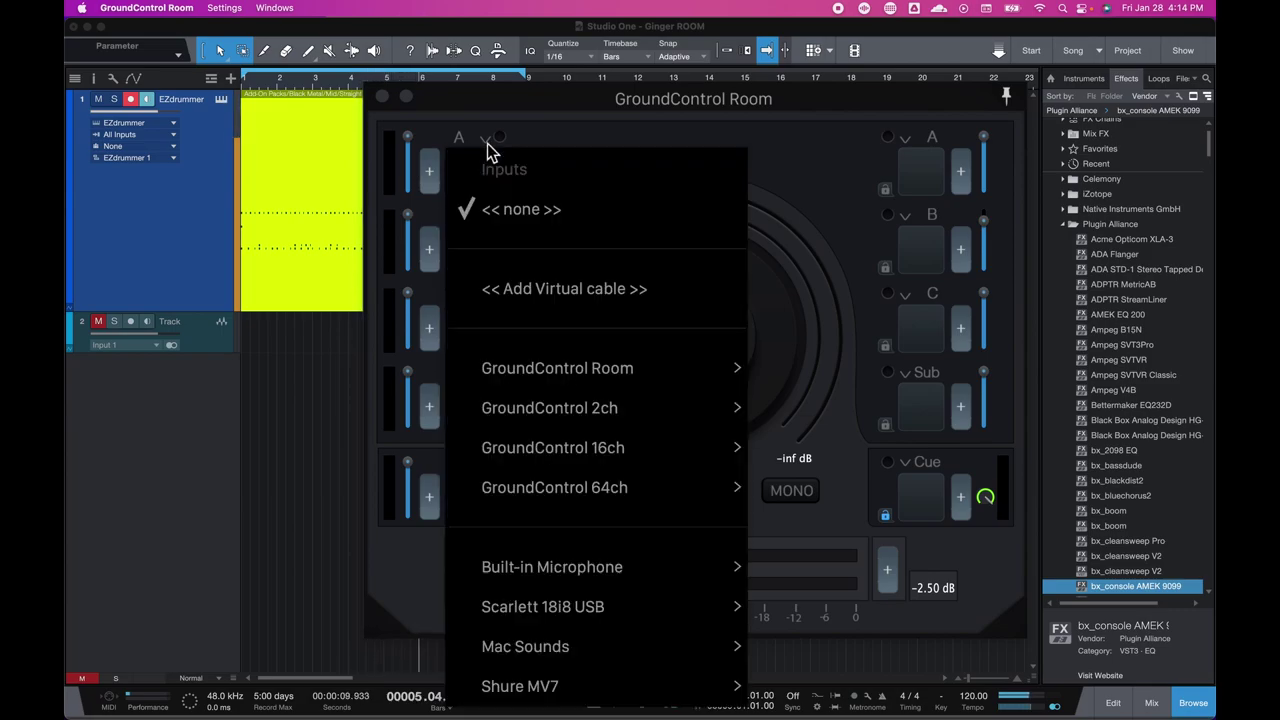
mouse_move(540, 372)
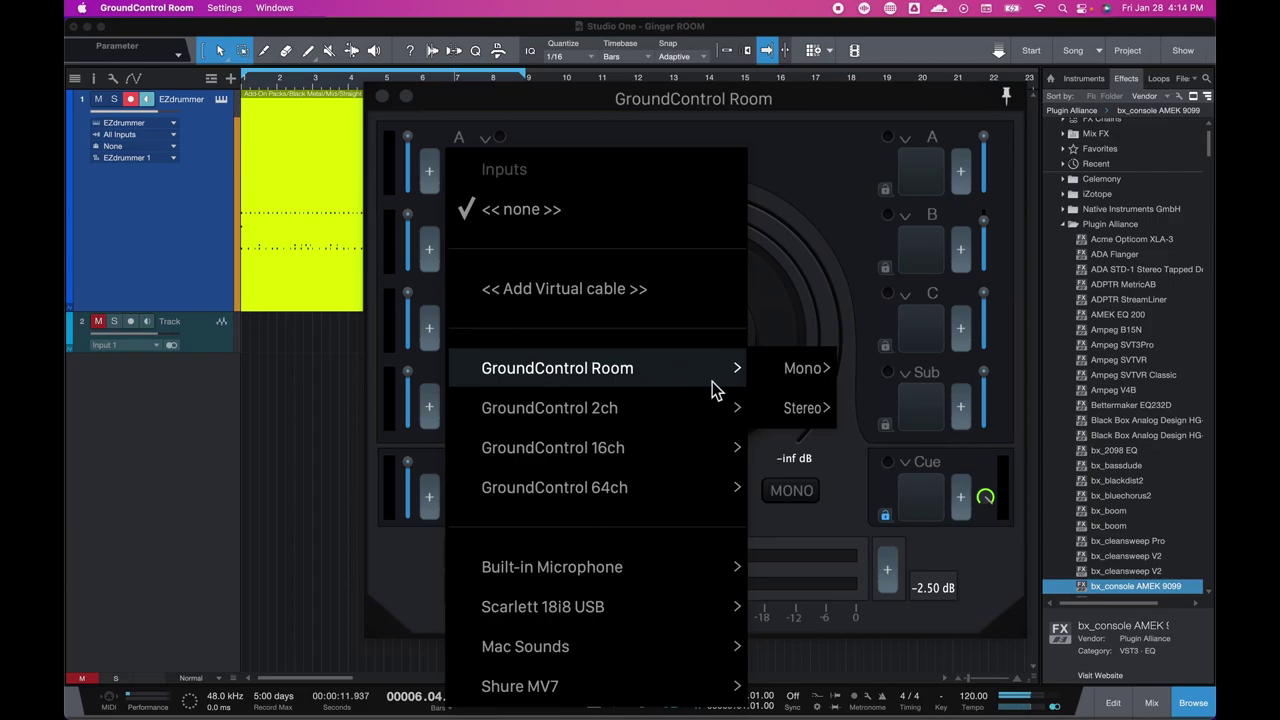
mouse_move(790, 412)
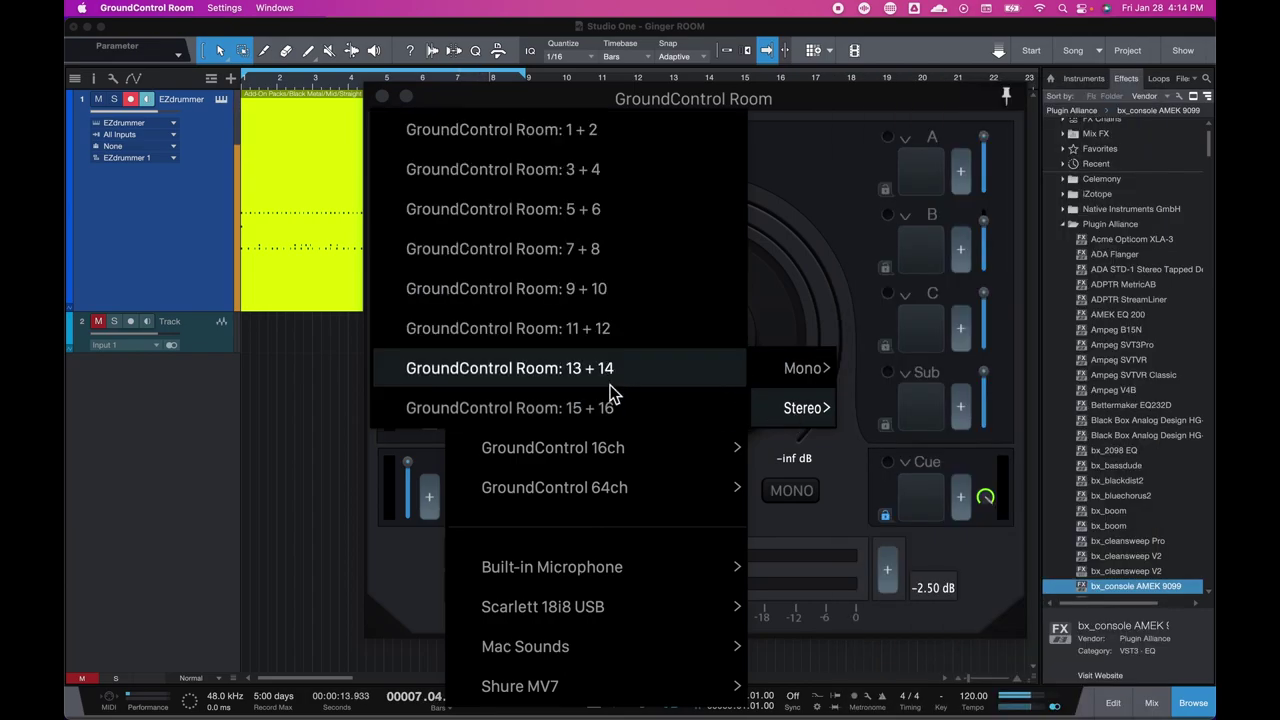
click(617, 139)
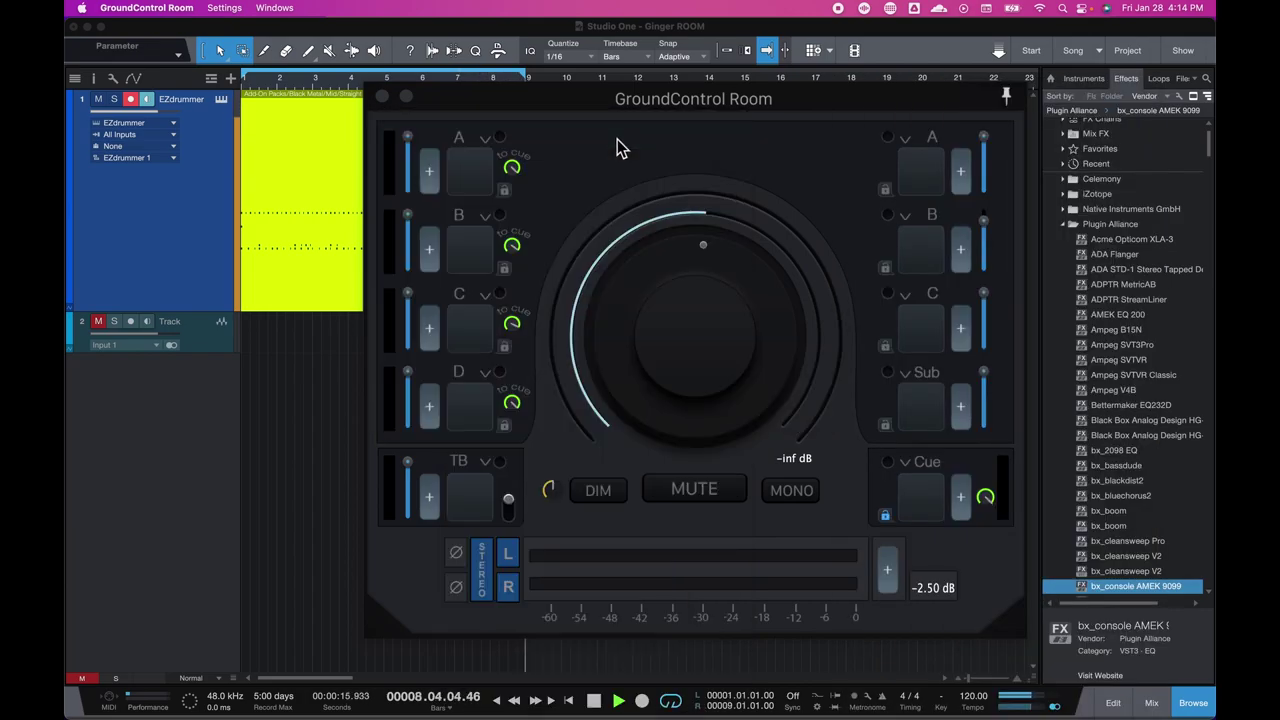
Recheck Studio One's Audio Setup, then make source A active and raise the monitor volume.
click(194, 157)
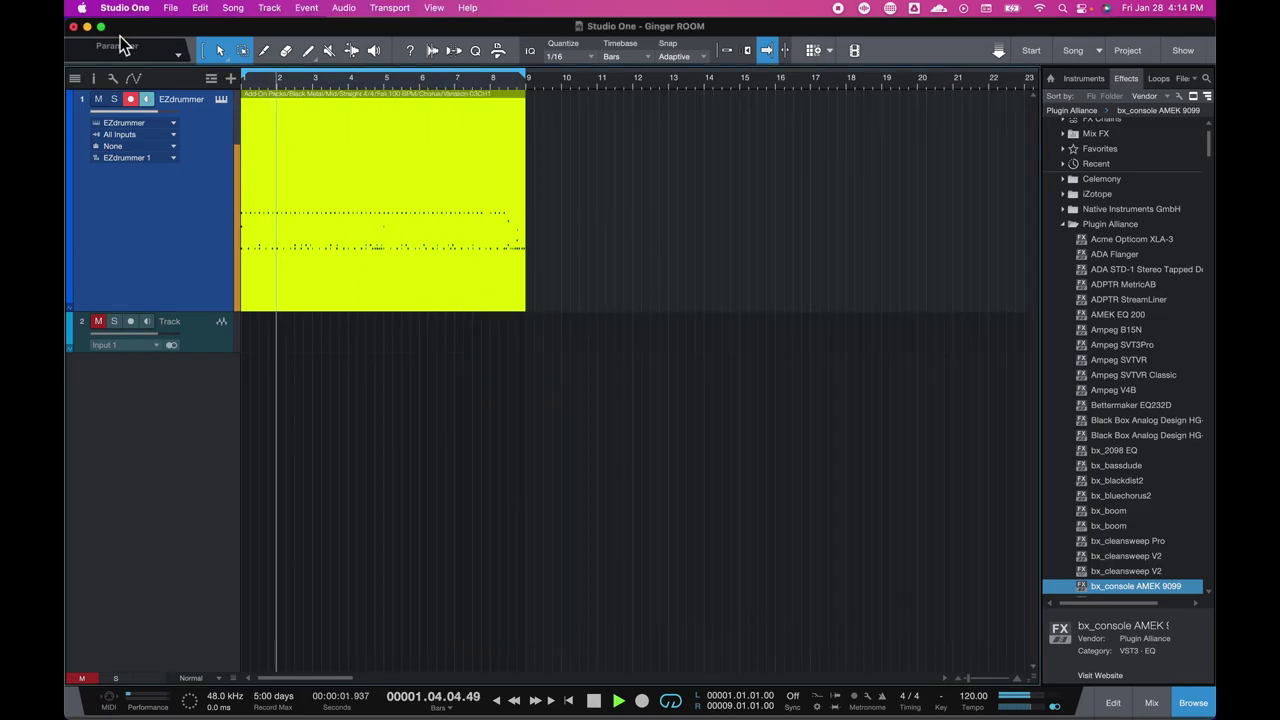
click(124, 8)
click(130, 48)
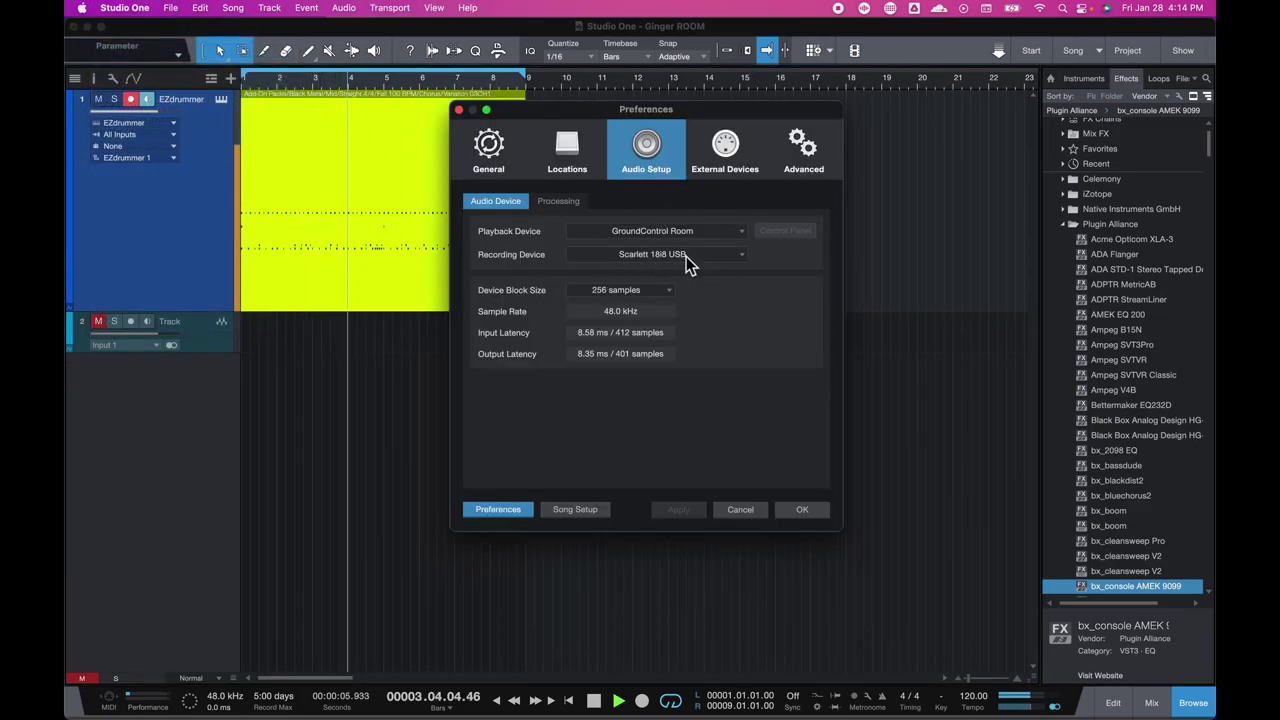
click(802, 510)
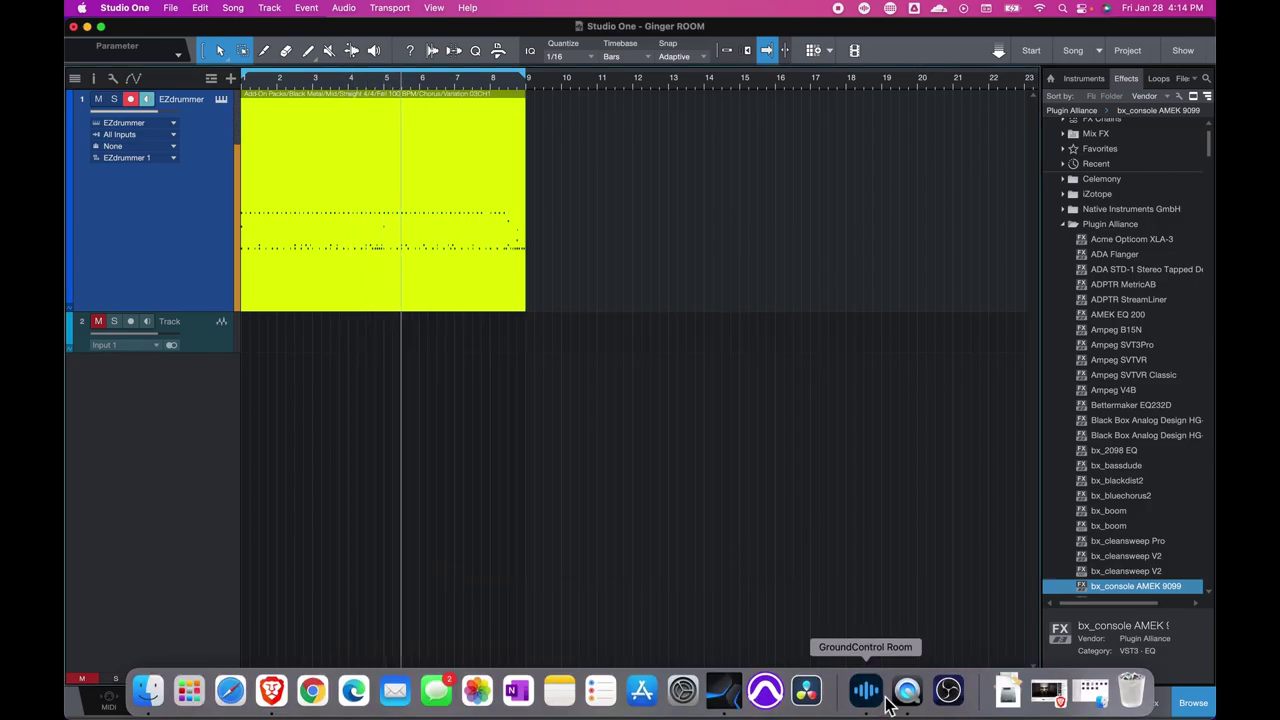
click(866, 690)
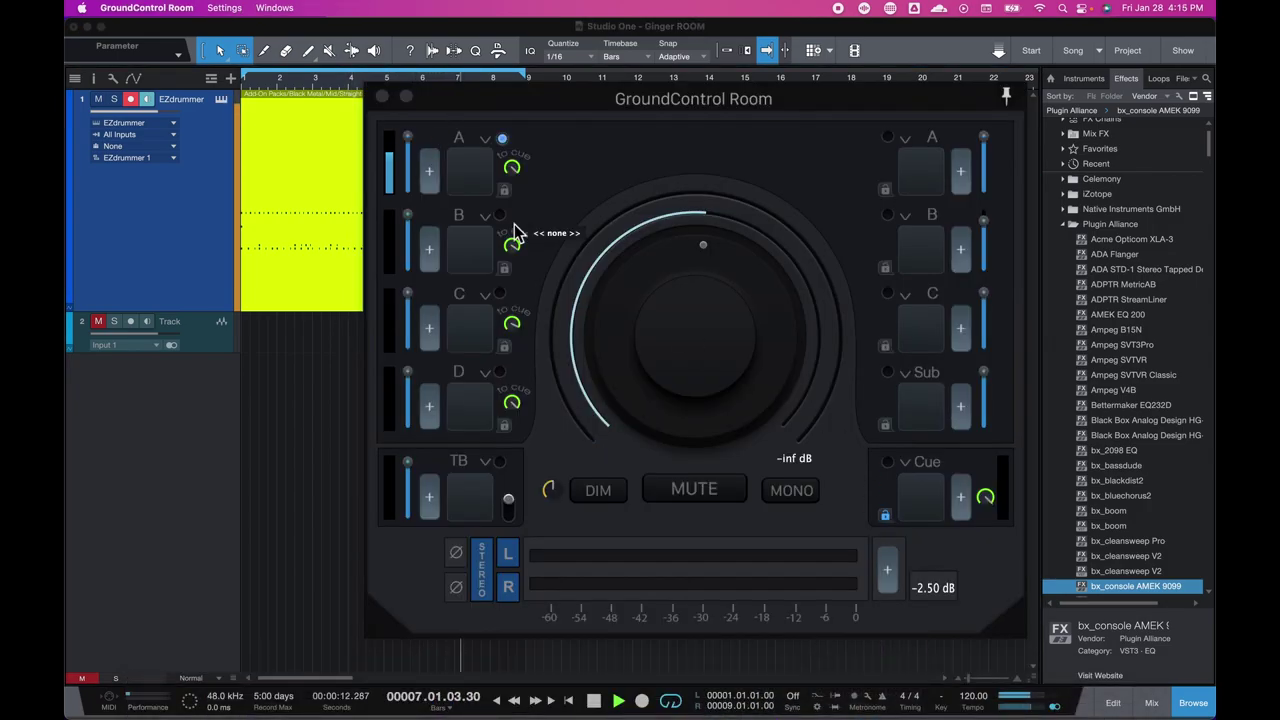
click(467, 176)
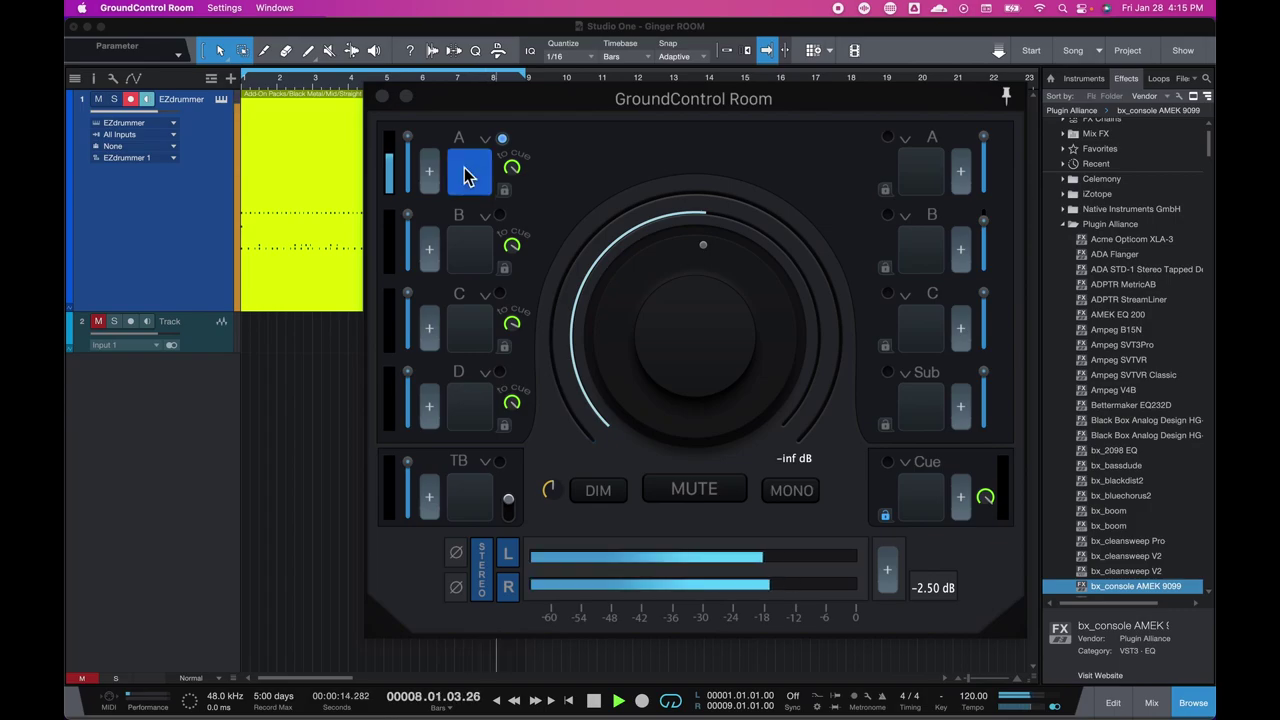
drag(677, 421, 665, 376)
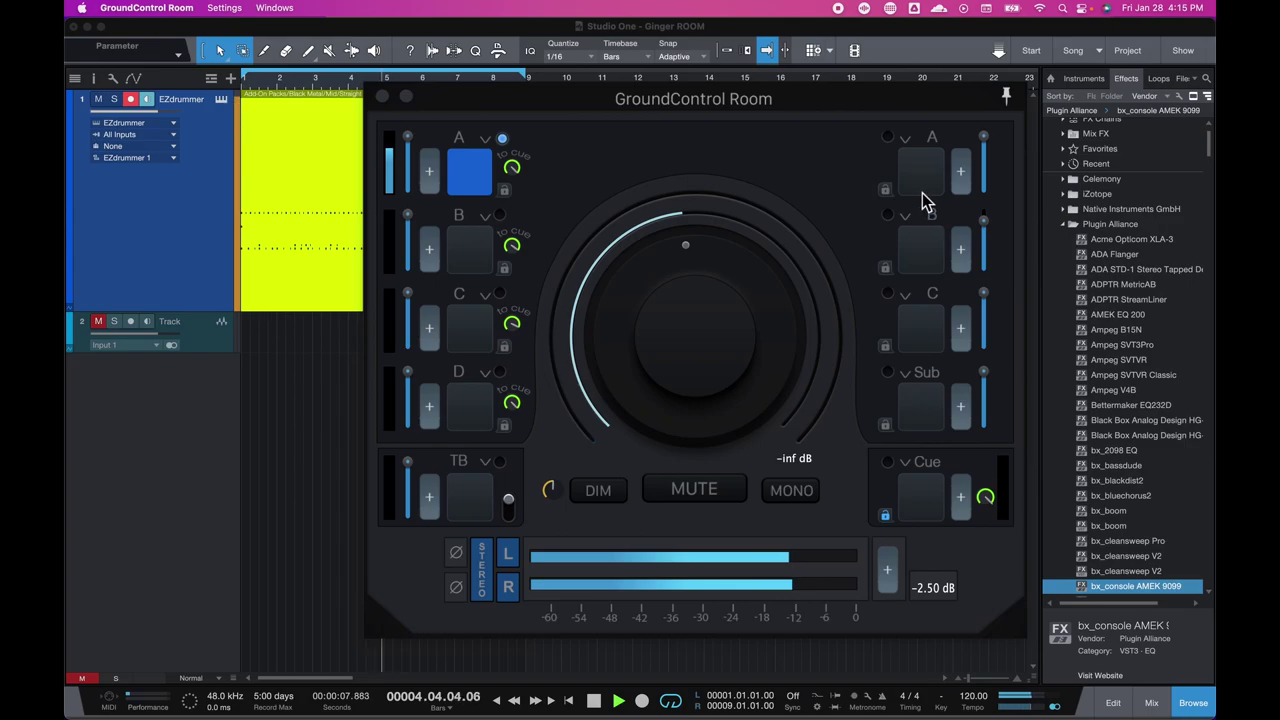
Set speaker output A to Built-in Output, Outputs 1 + 2.
click(912, 155)
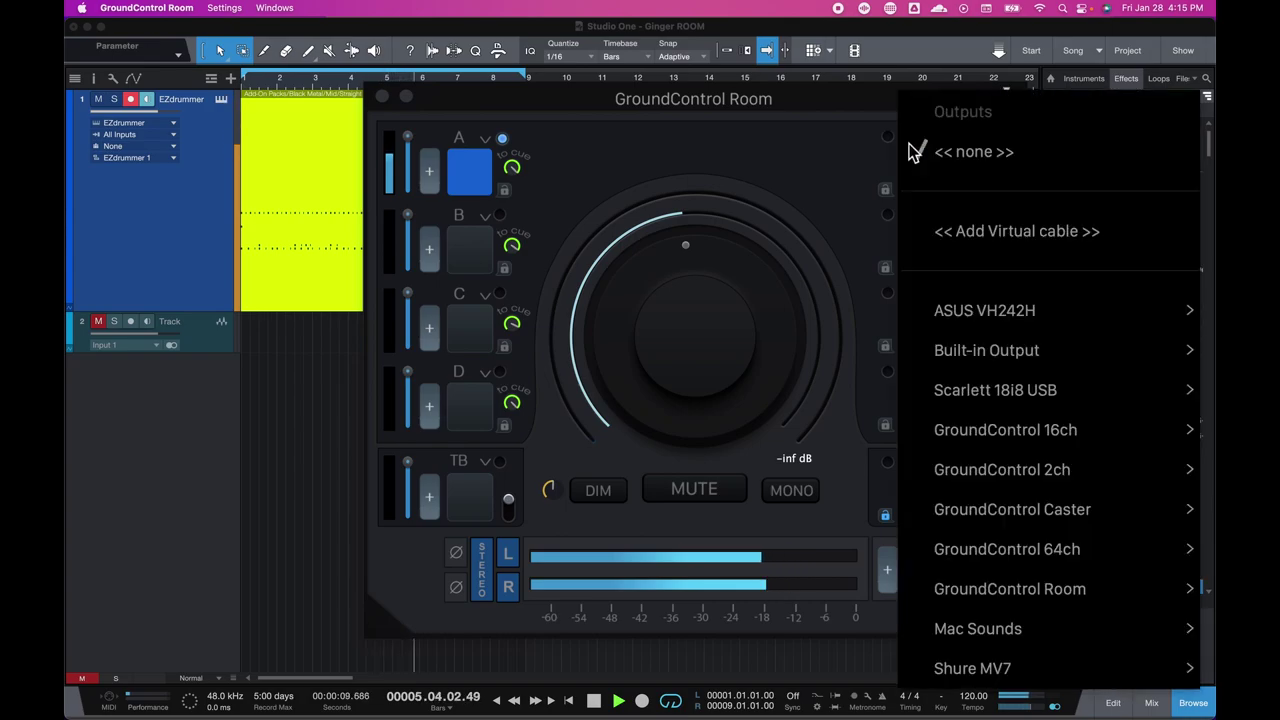
mouse_move(943, 349)
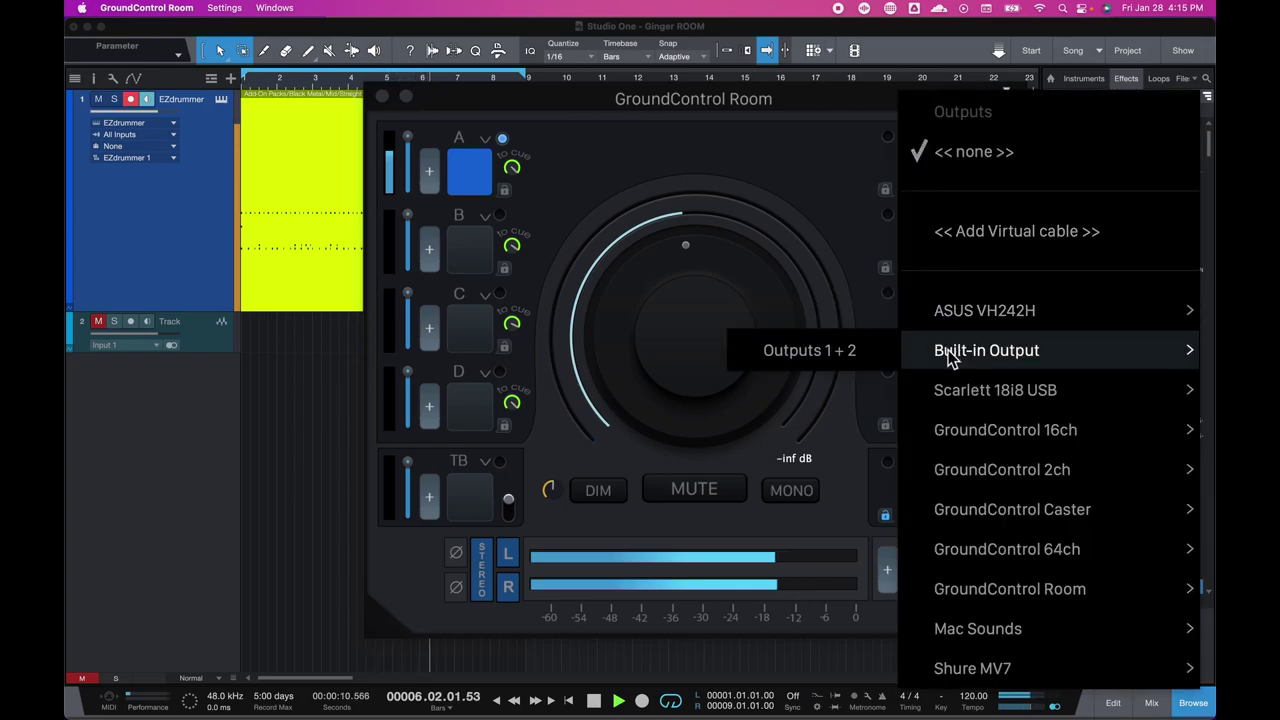
click(857, 353)
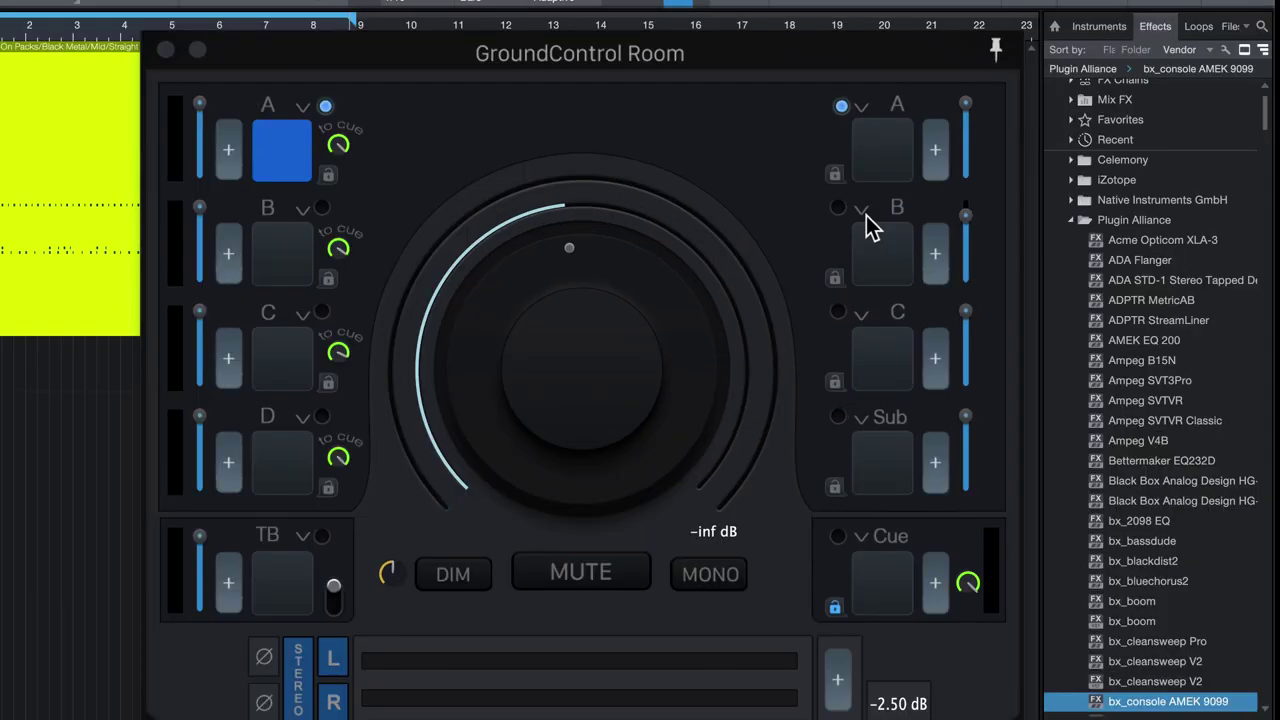
Set speaker output B to Scarlett 18i8 USB, Outputs 3 + 4.
click(906, 212)
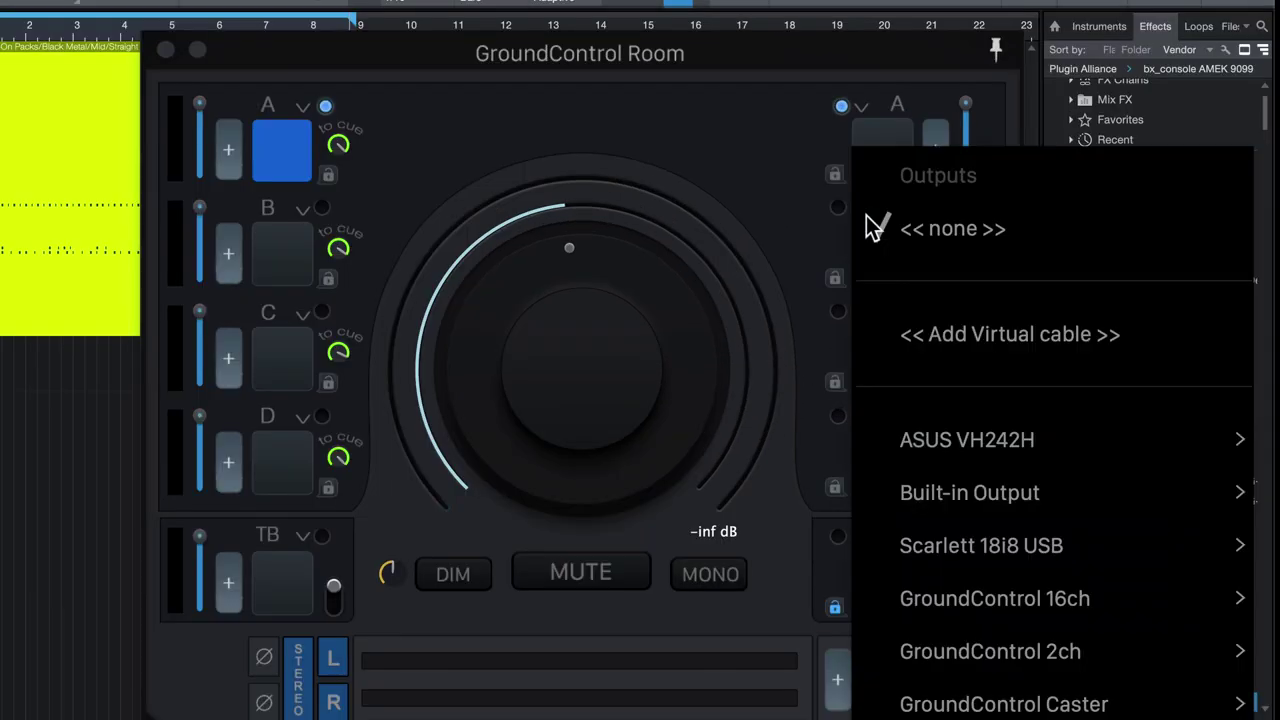
mouse_move(983, 555)
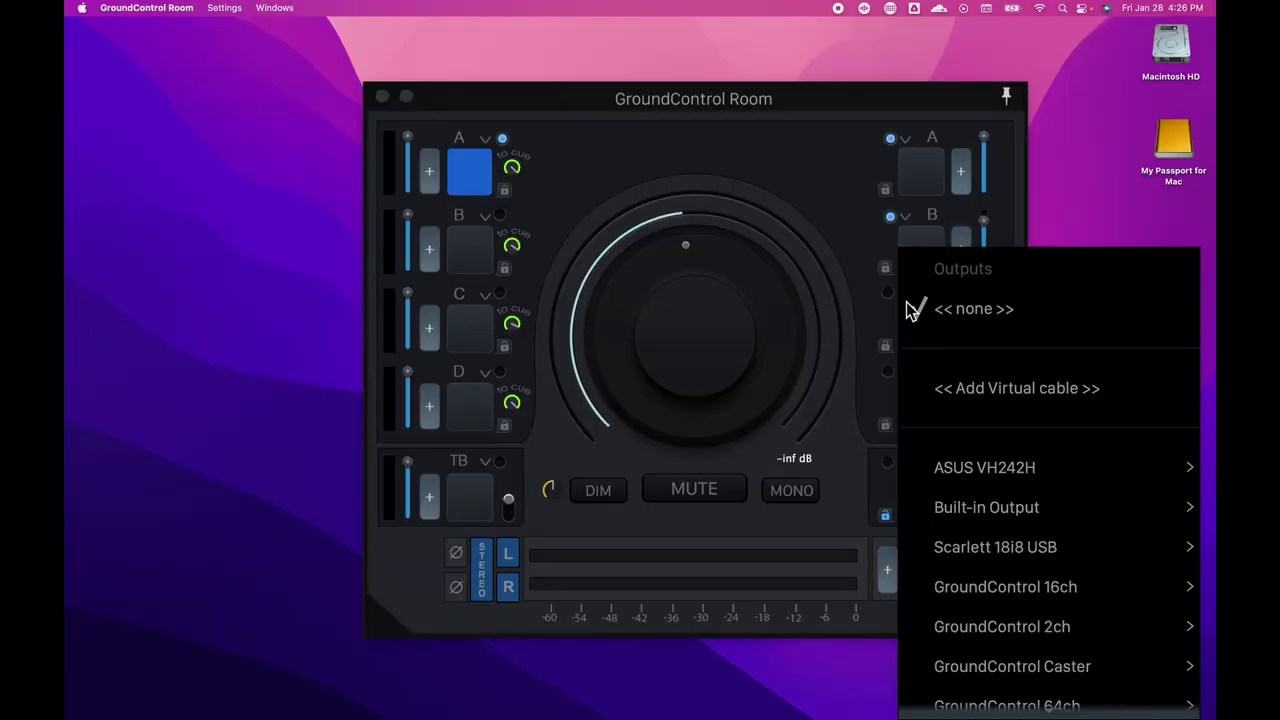
mouse_move(959, 549)
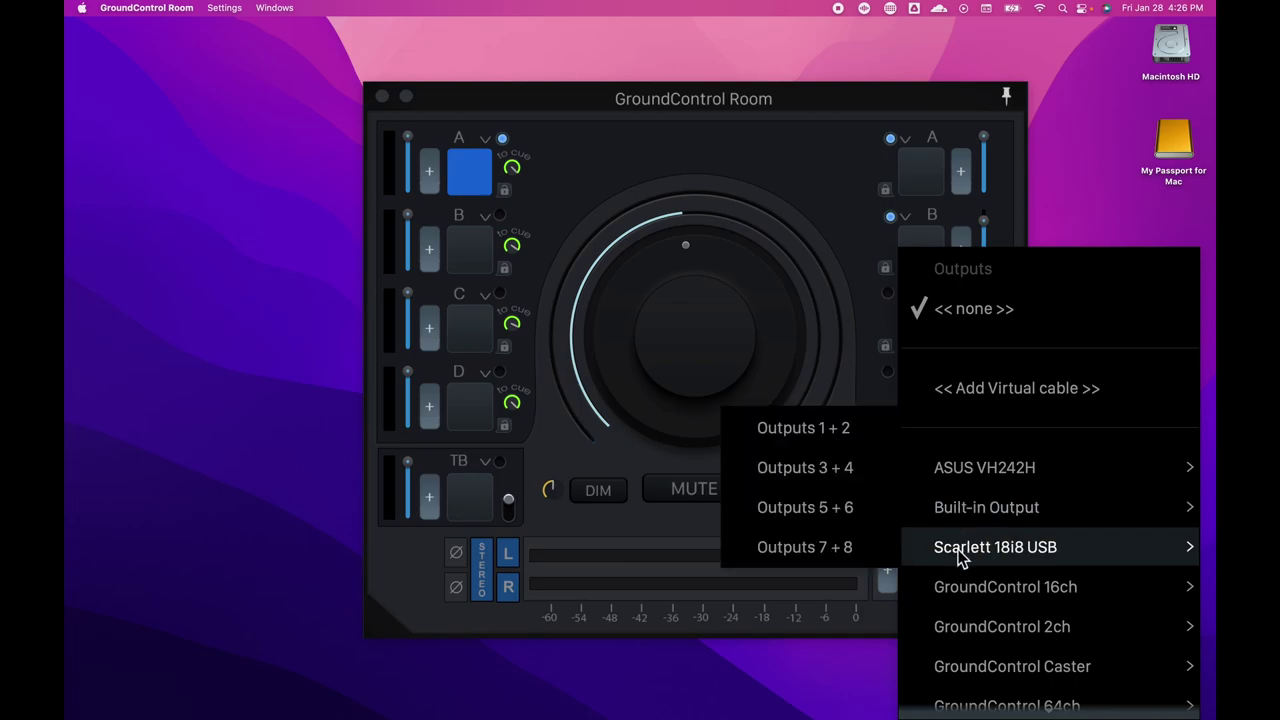
click(860, 468)
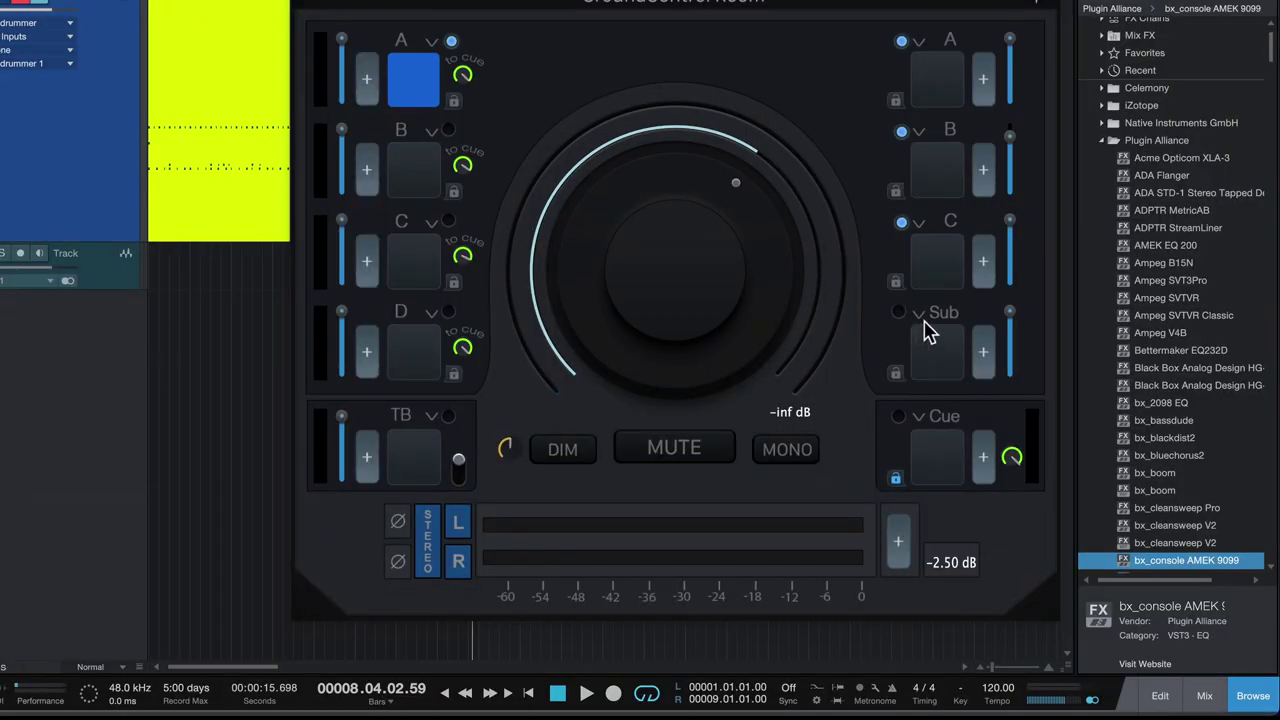
Open the Sub channel's output menu and scroll down to Echo Dot-75X > Stereo.
click(926, 330)
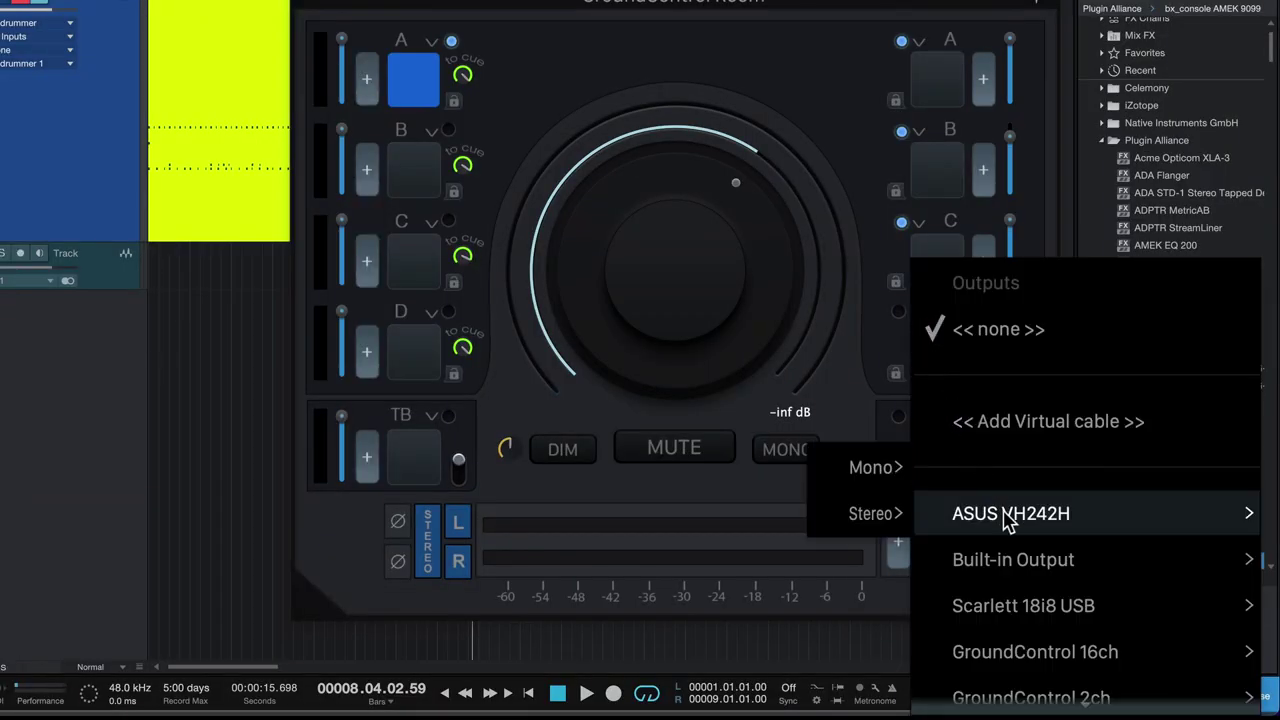
scroll(995, 515, down, 5)
scroll(1007, 520, down, 1)
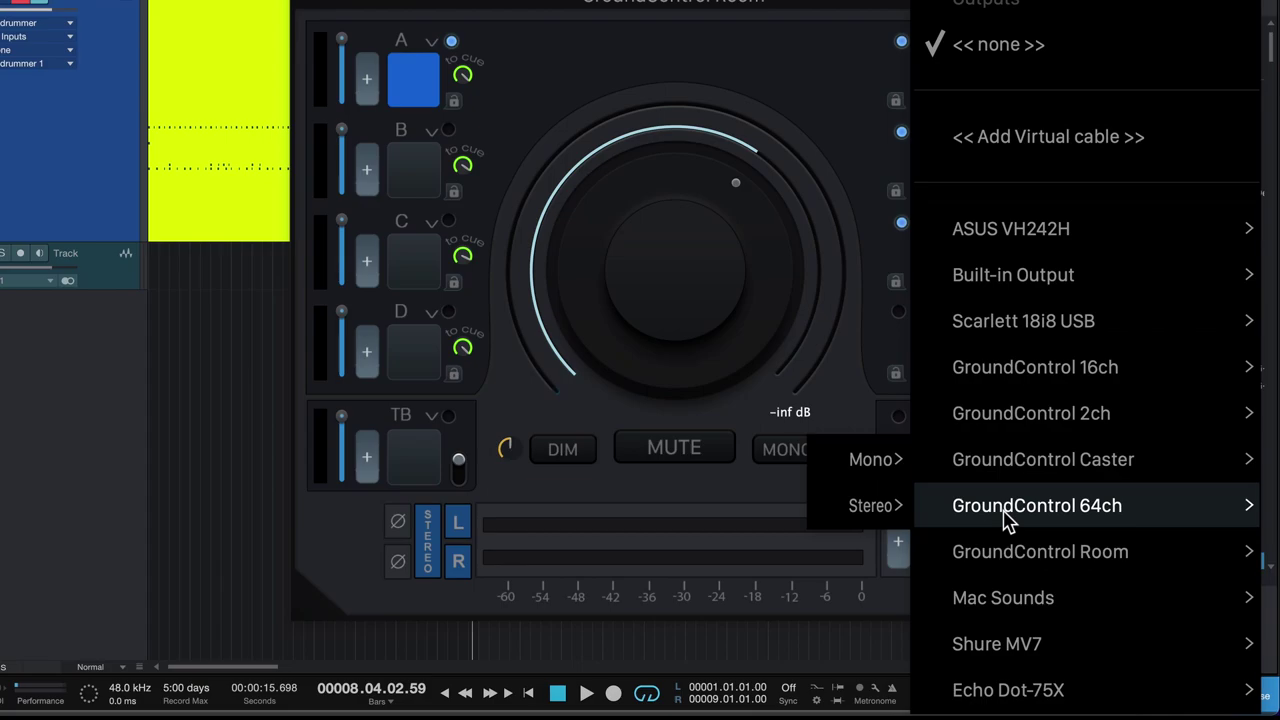
mouse_move(1090, 685)
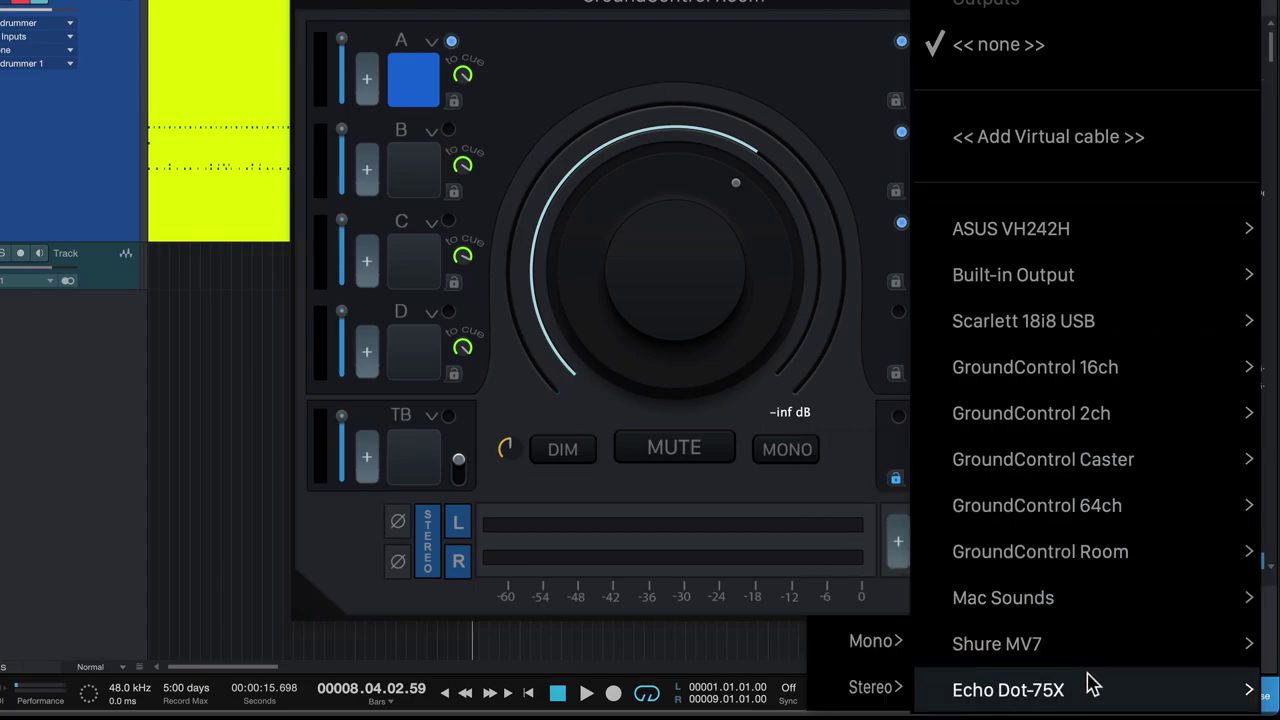
mouse_move(885, 697)
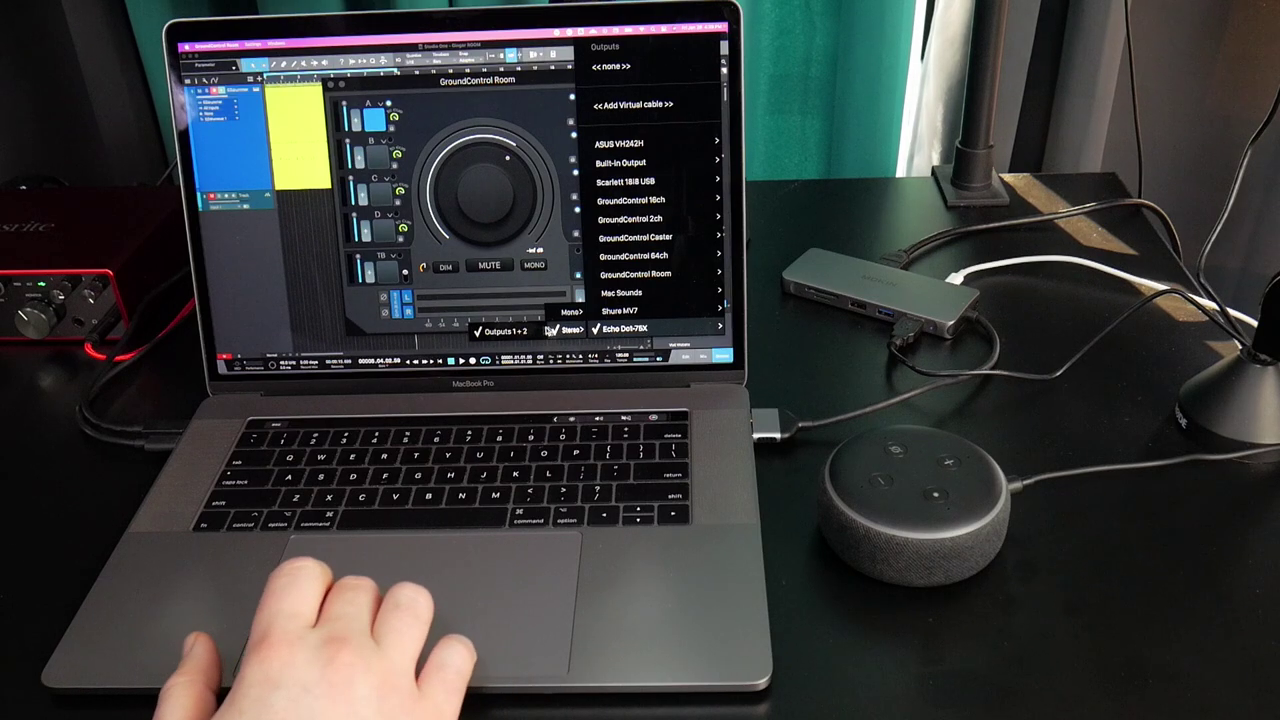
Assign Sub to Echo Dot-75X 1 + 2, then audition speakers A, B and C in turn.
click(519, 333)
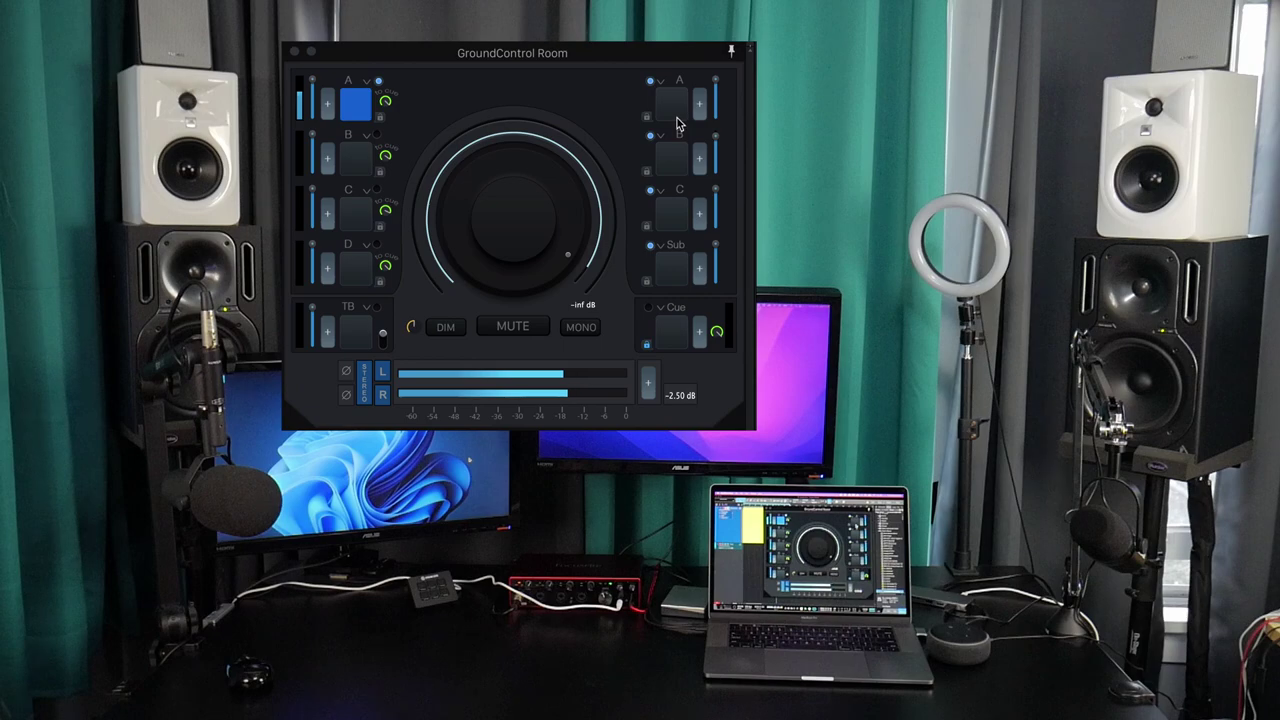
click(675, 116)
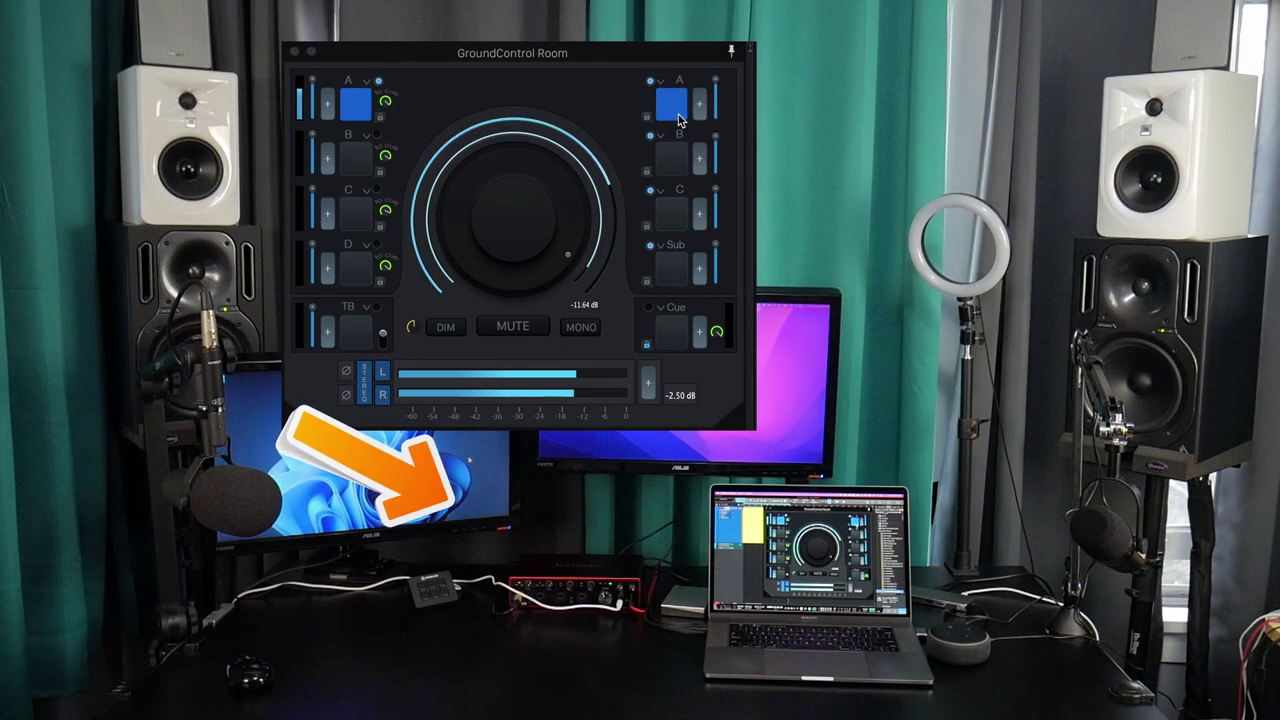
click(676, 158)
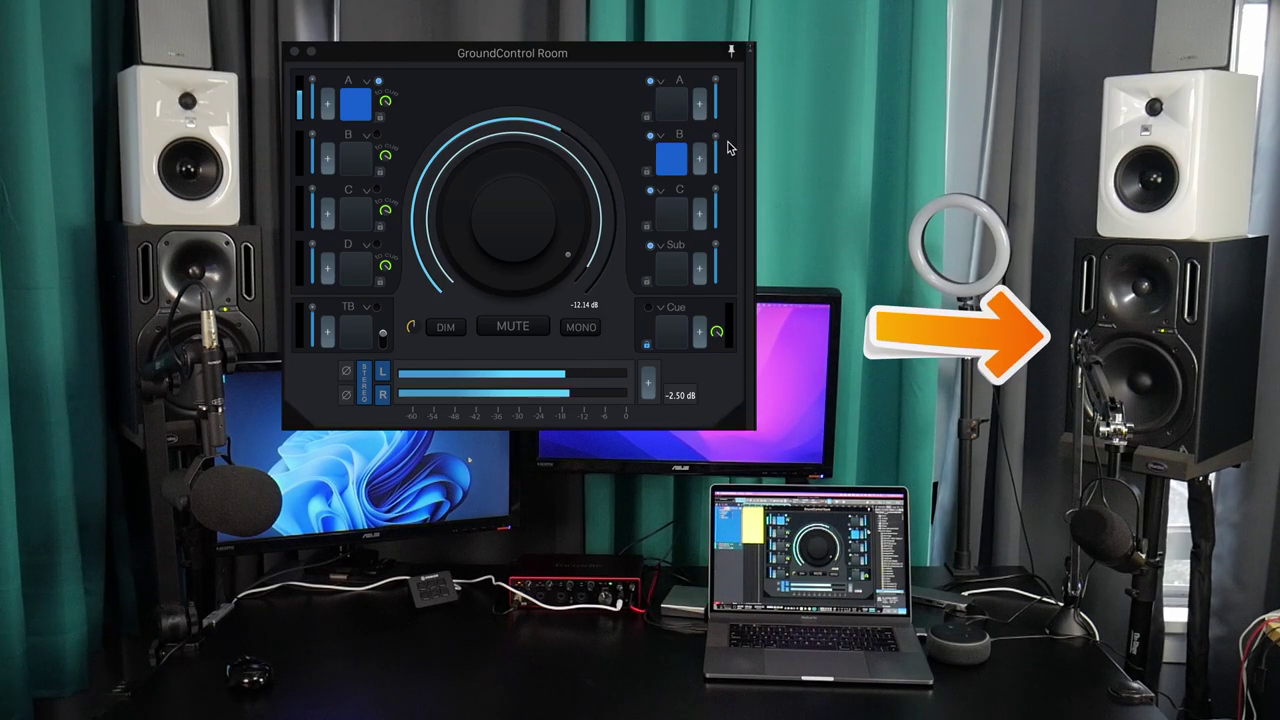
mouse_move(724, 155)
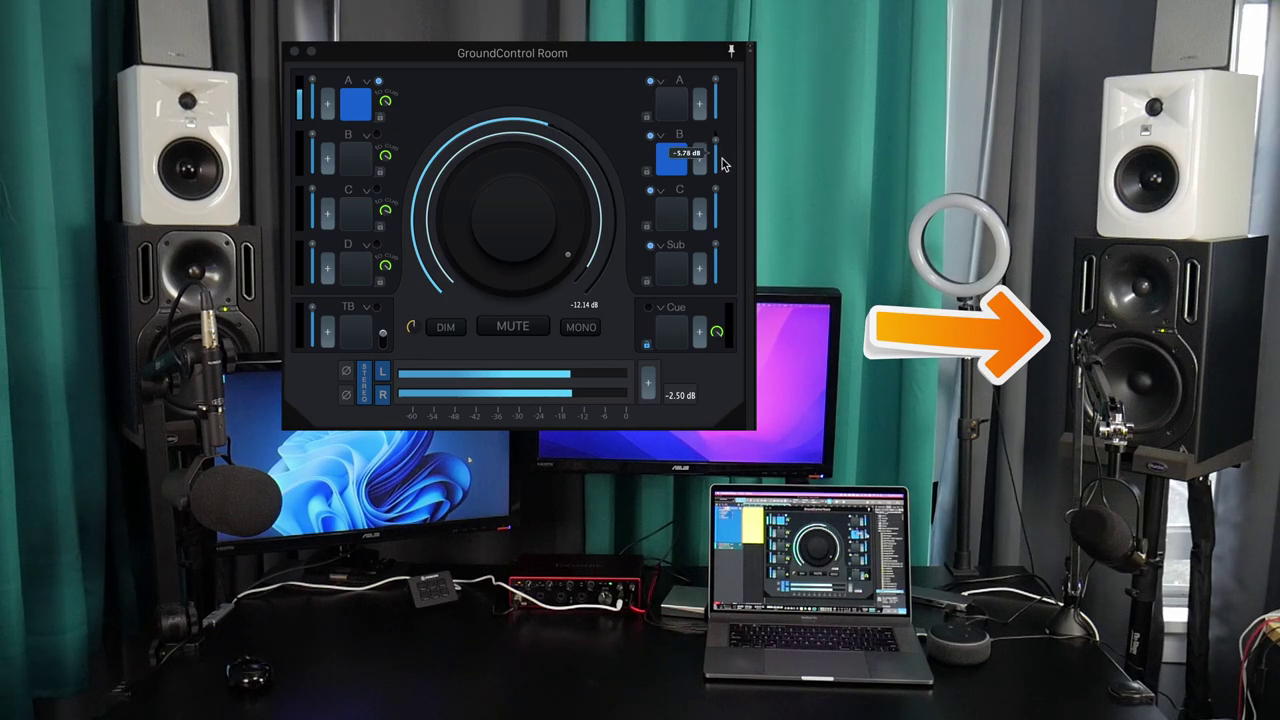
click(682, 214)
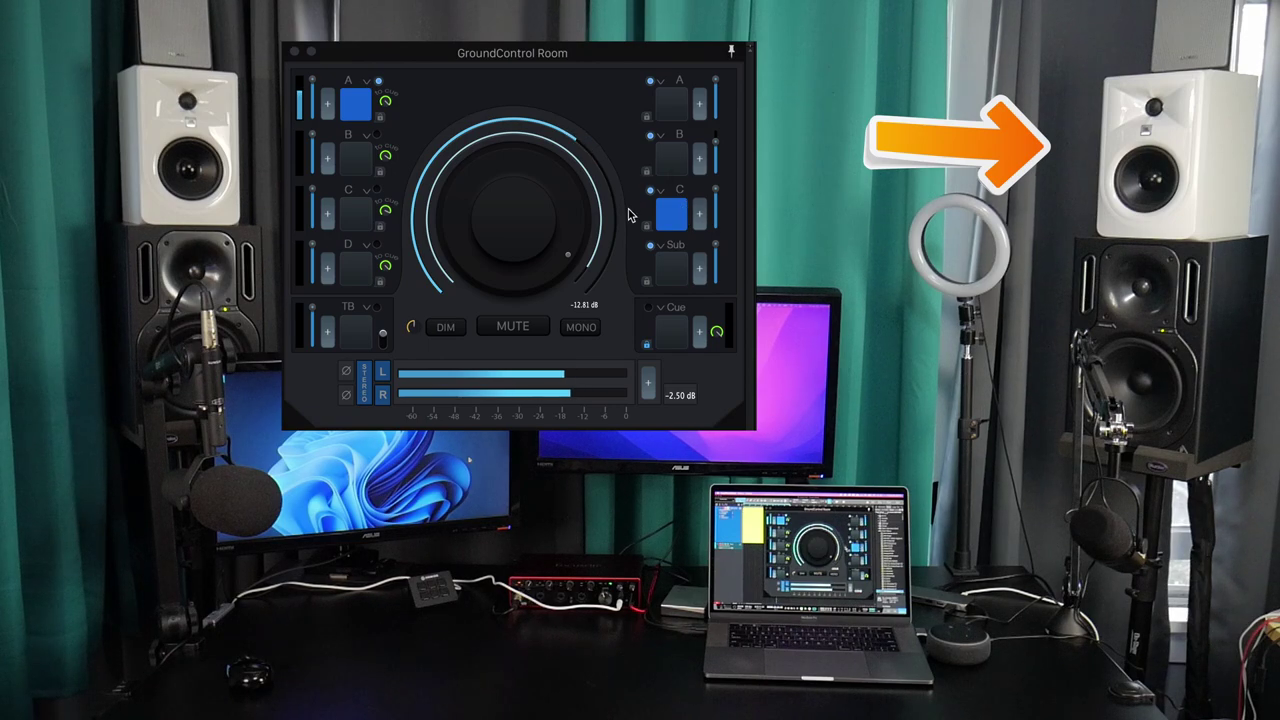
Switch through Sub, B and A, then add B, C and Sub so all play together.
click(677, 270)
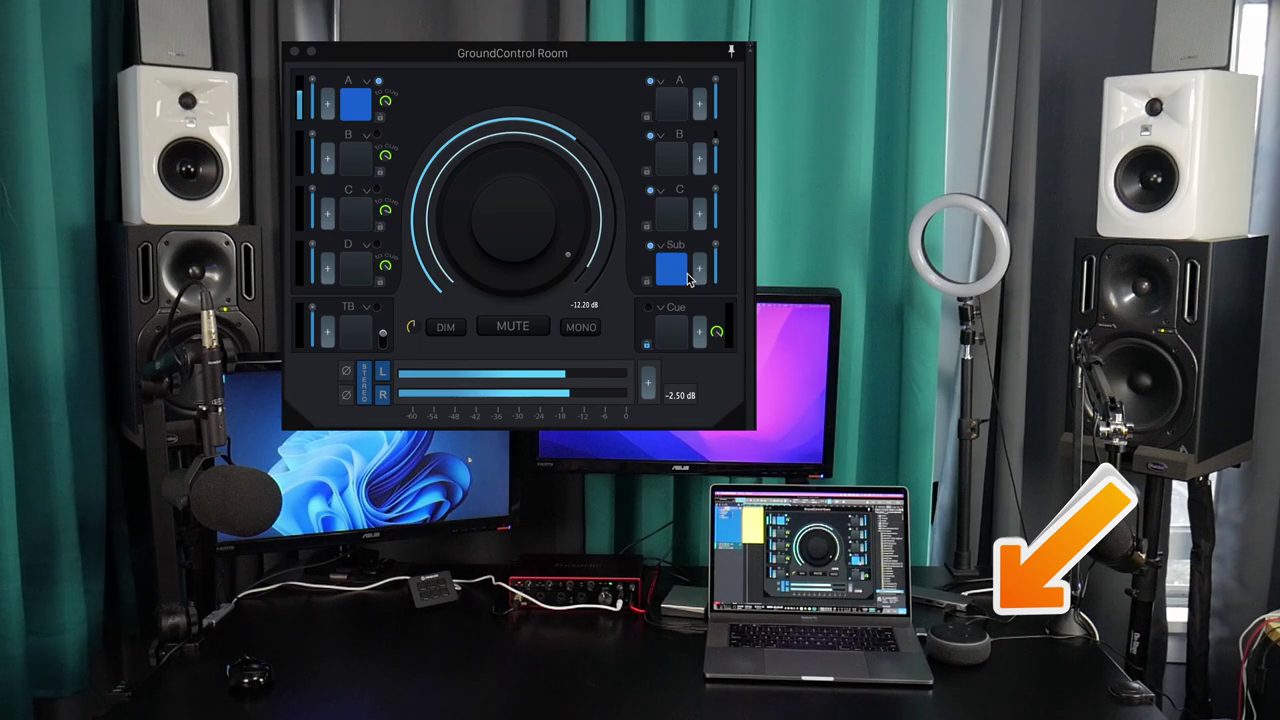
click(667, 162)
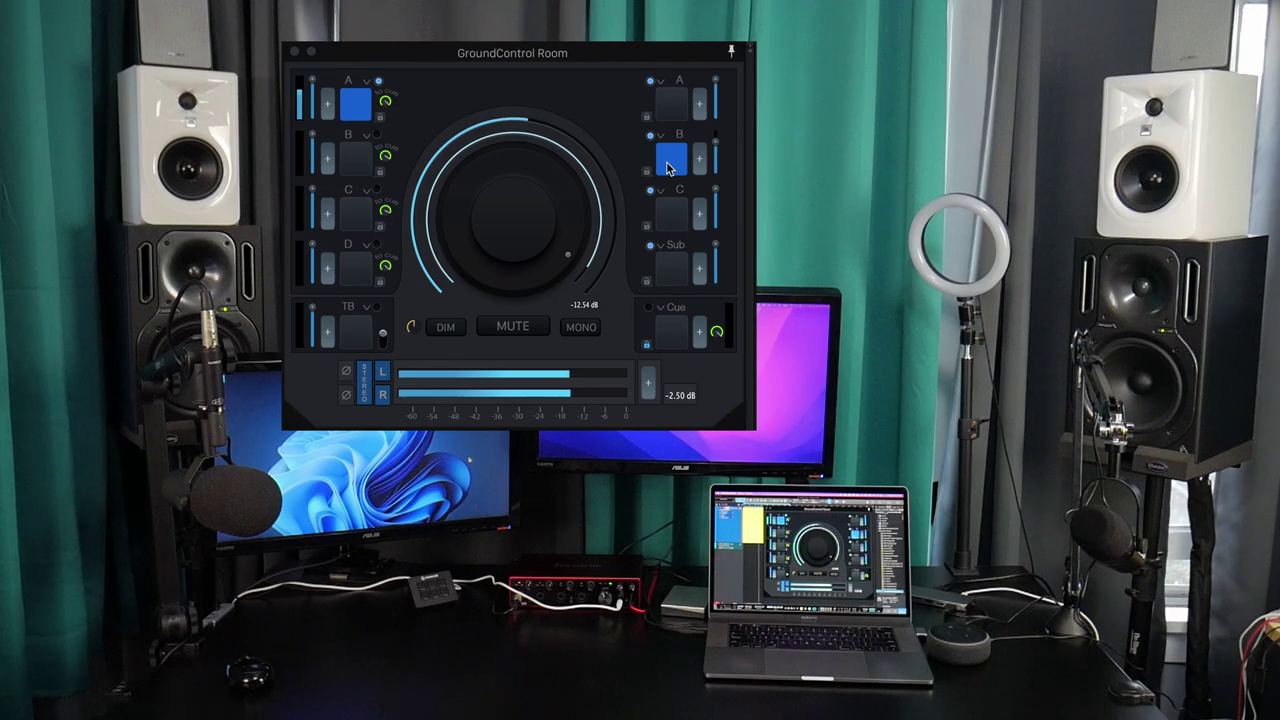
click(671, 118)
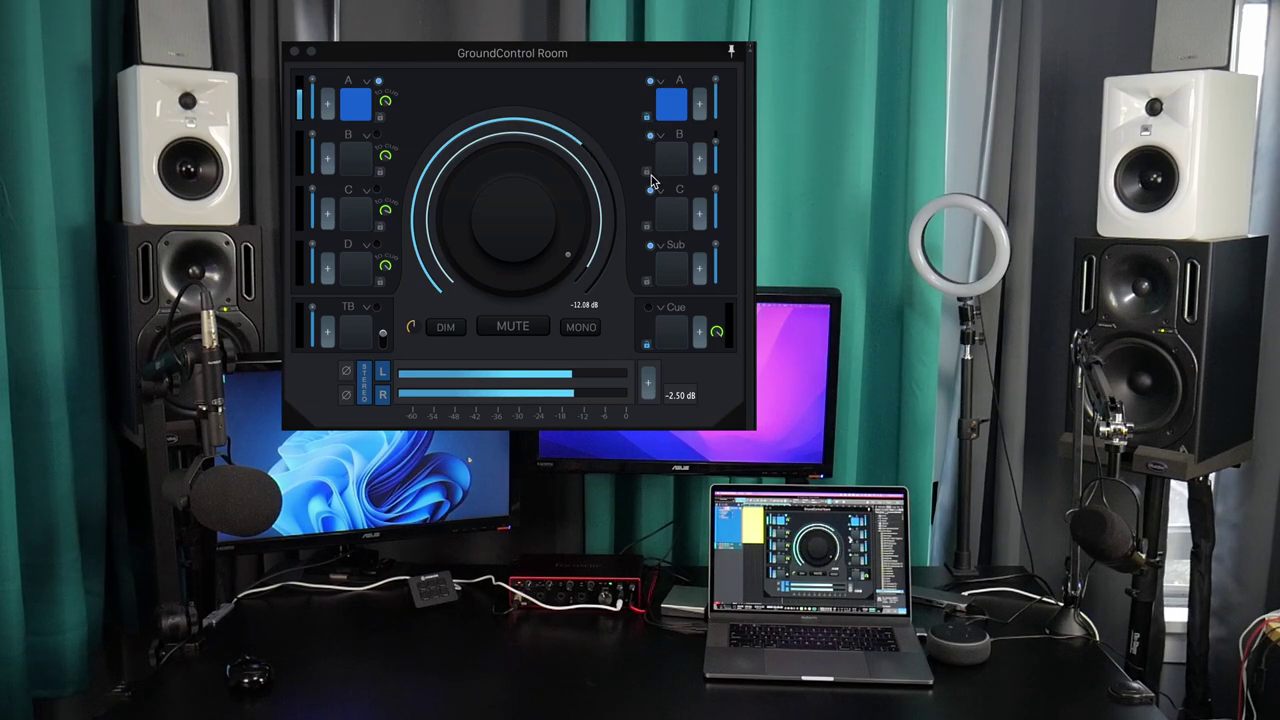
click(674, 160)
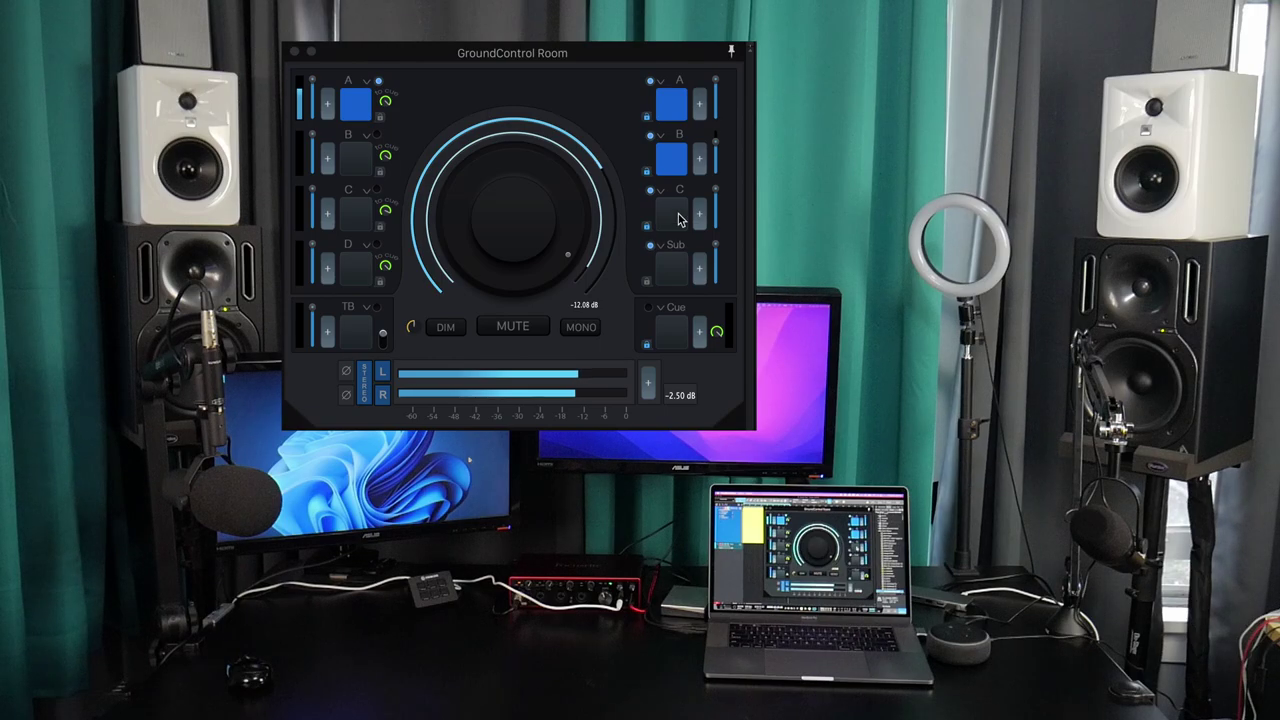
click(680, 218)
click(662, 285)
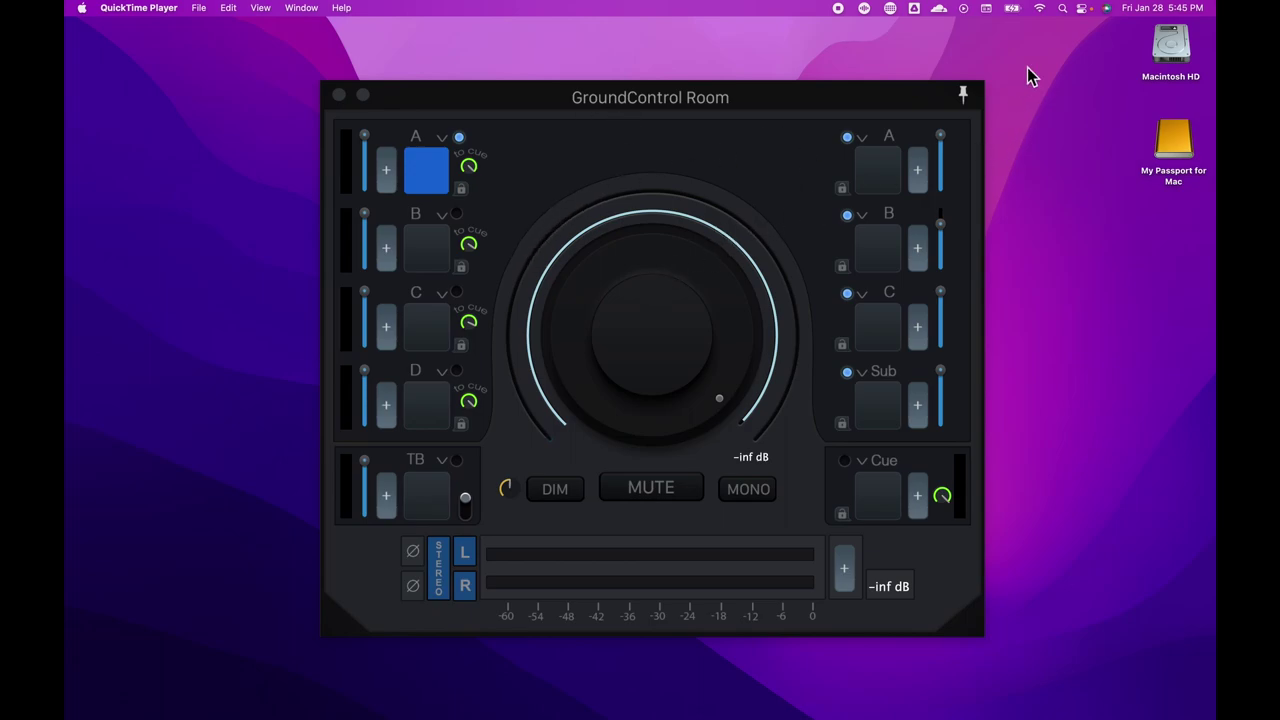
Check the Mac's sound output device list in Control Center.
click(1082, 9)
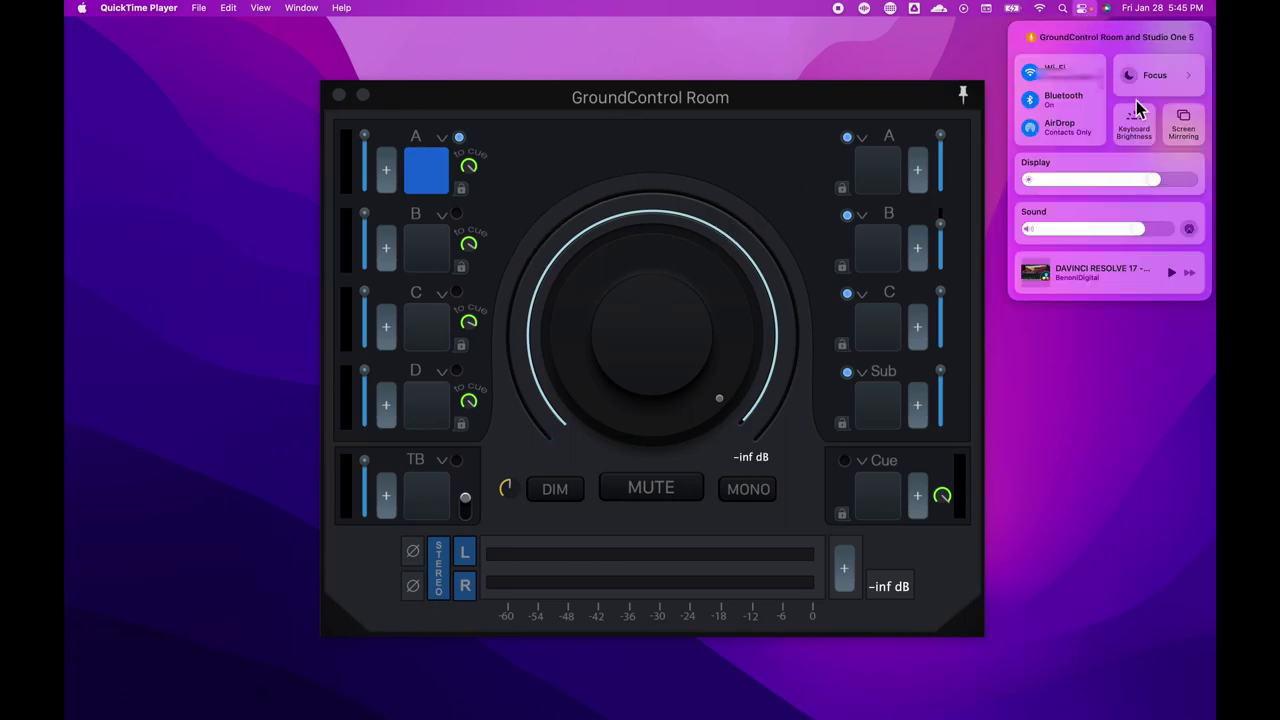
click(1190, 228)
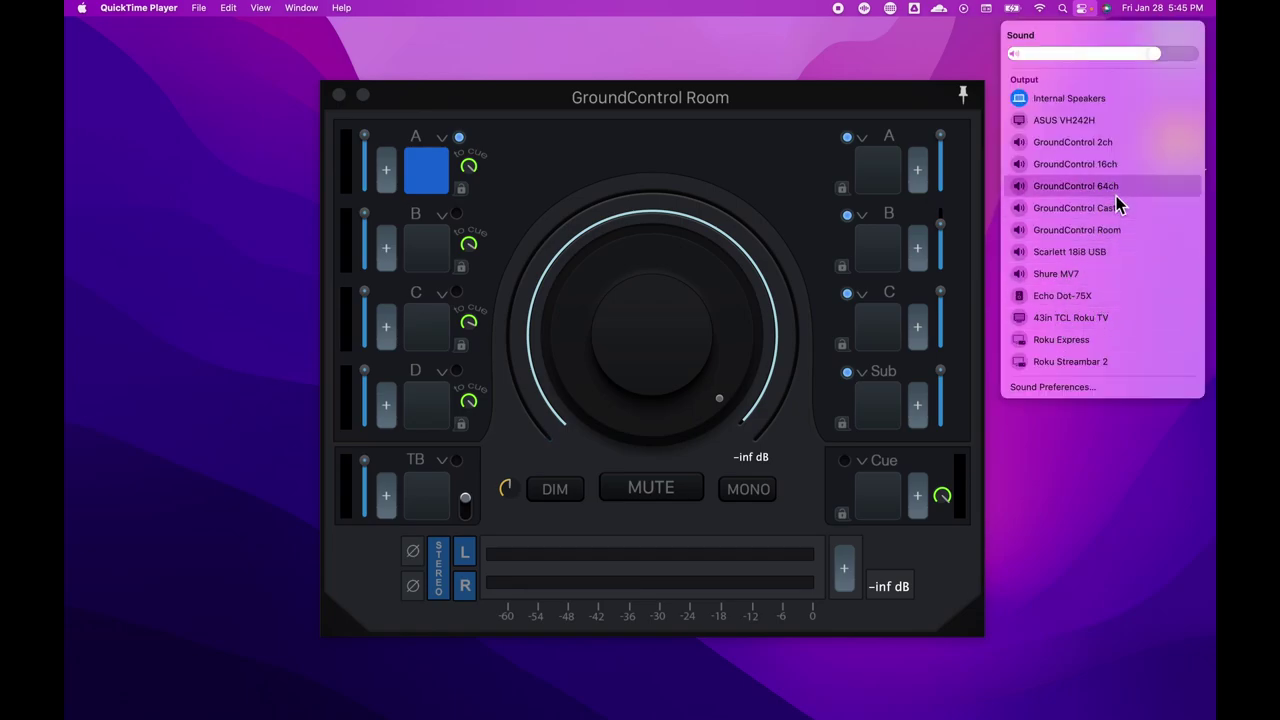
click(1100, 478)
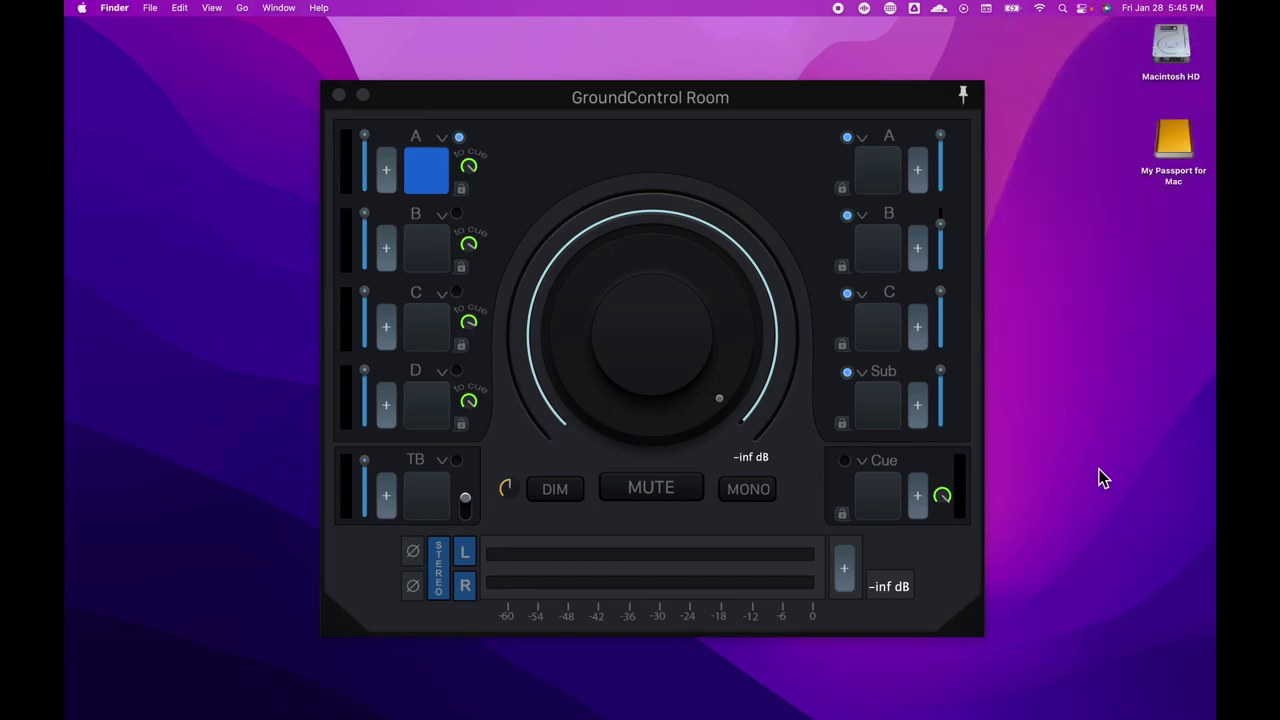
Add a third virtual cable named Mac Sounds with 2 channels, then close the cable setup.
click(447, 224)
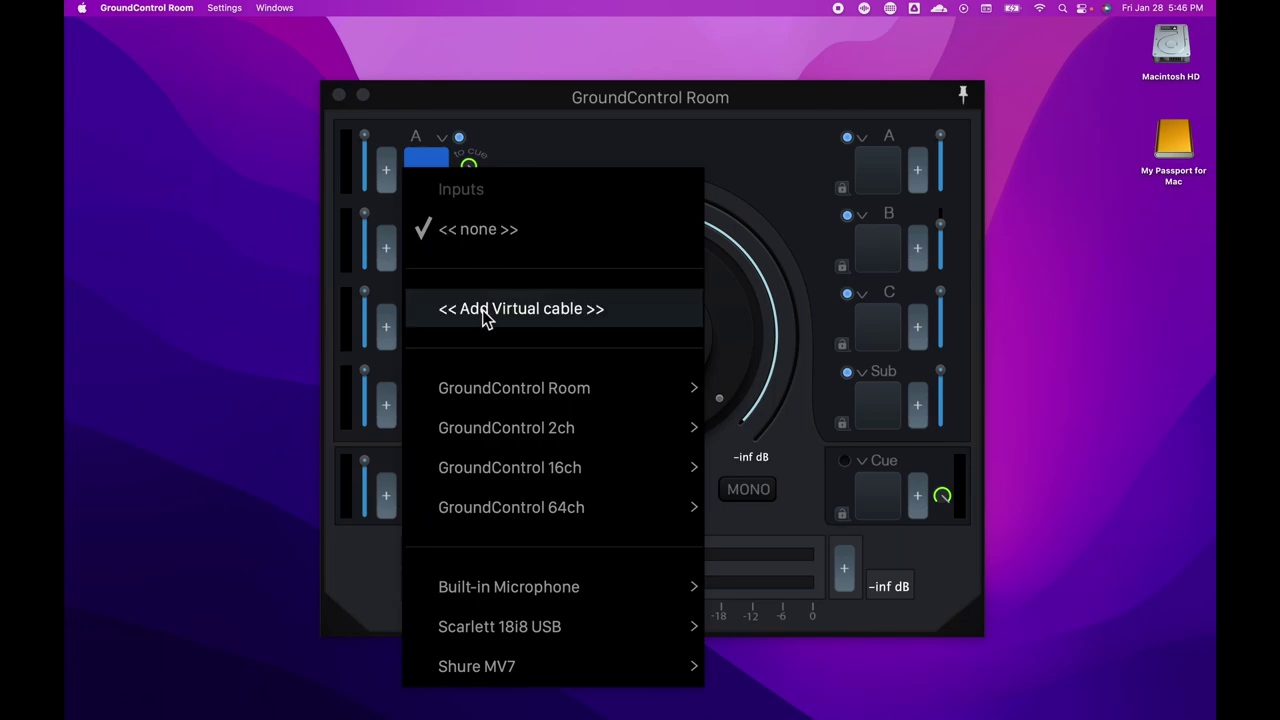
click(484, 310)
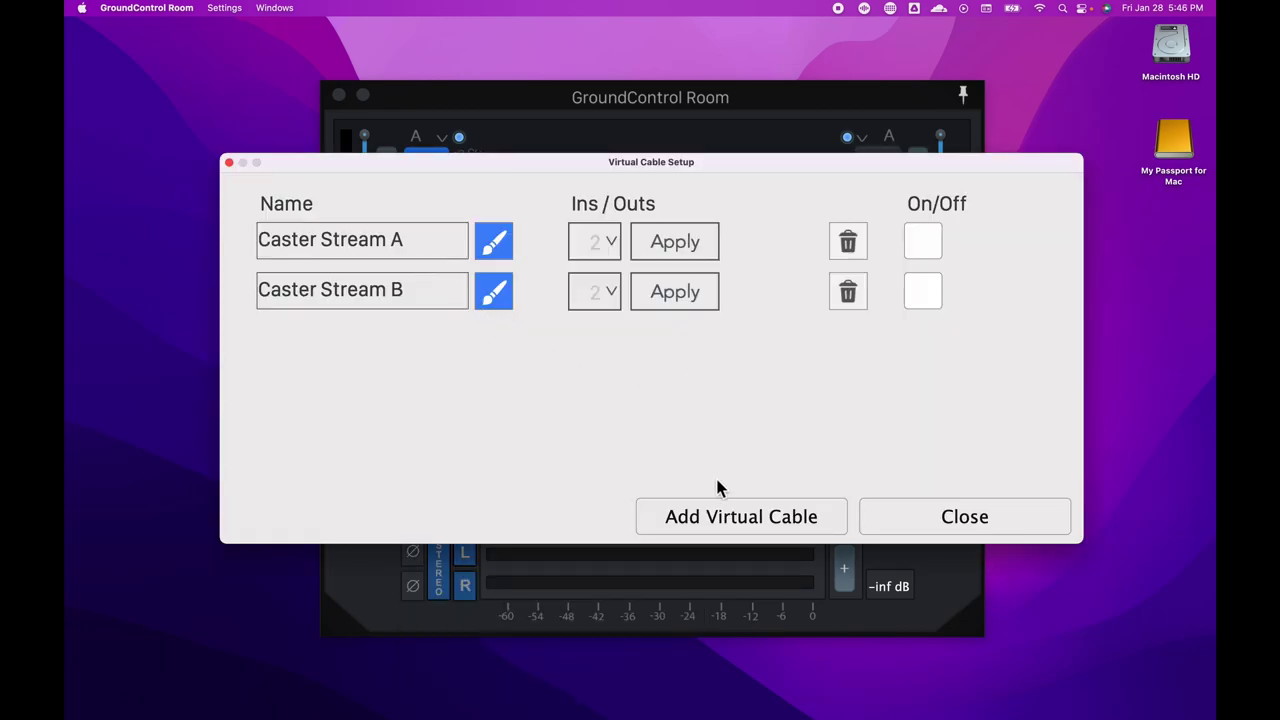
click(715, 519)
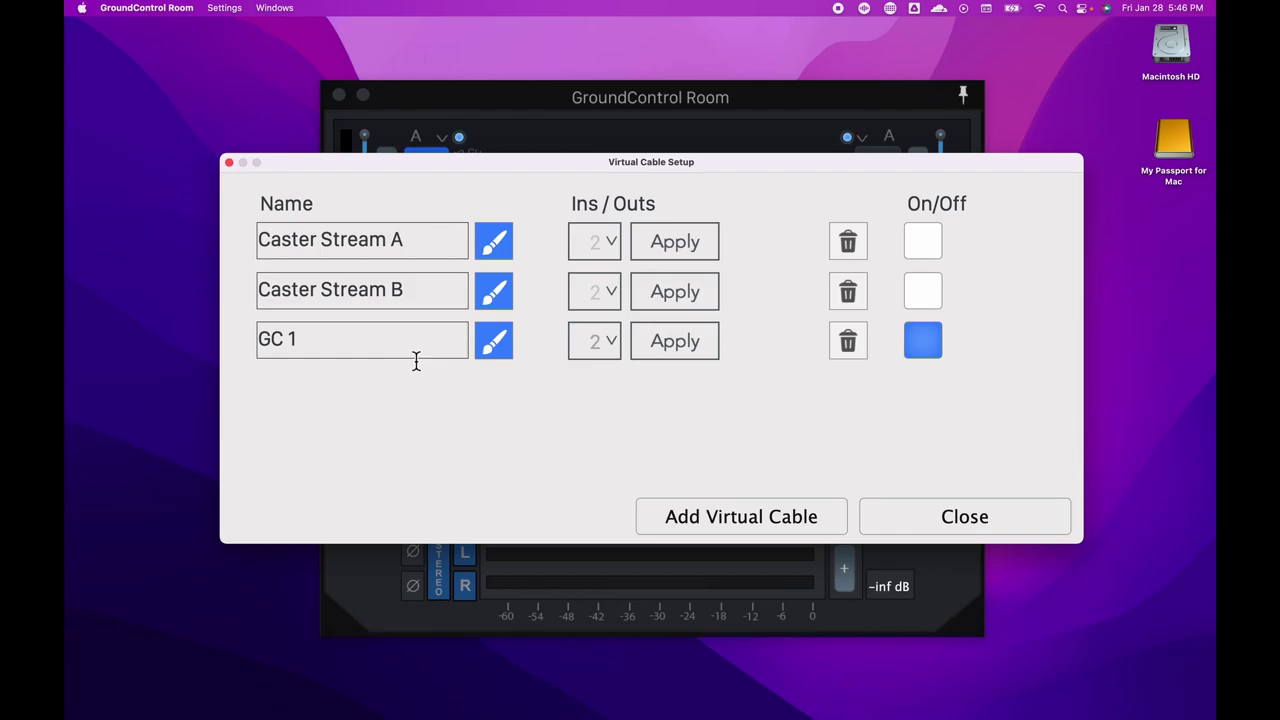
click(494, 341)
text(Mac Sounds)
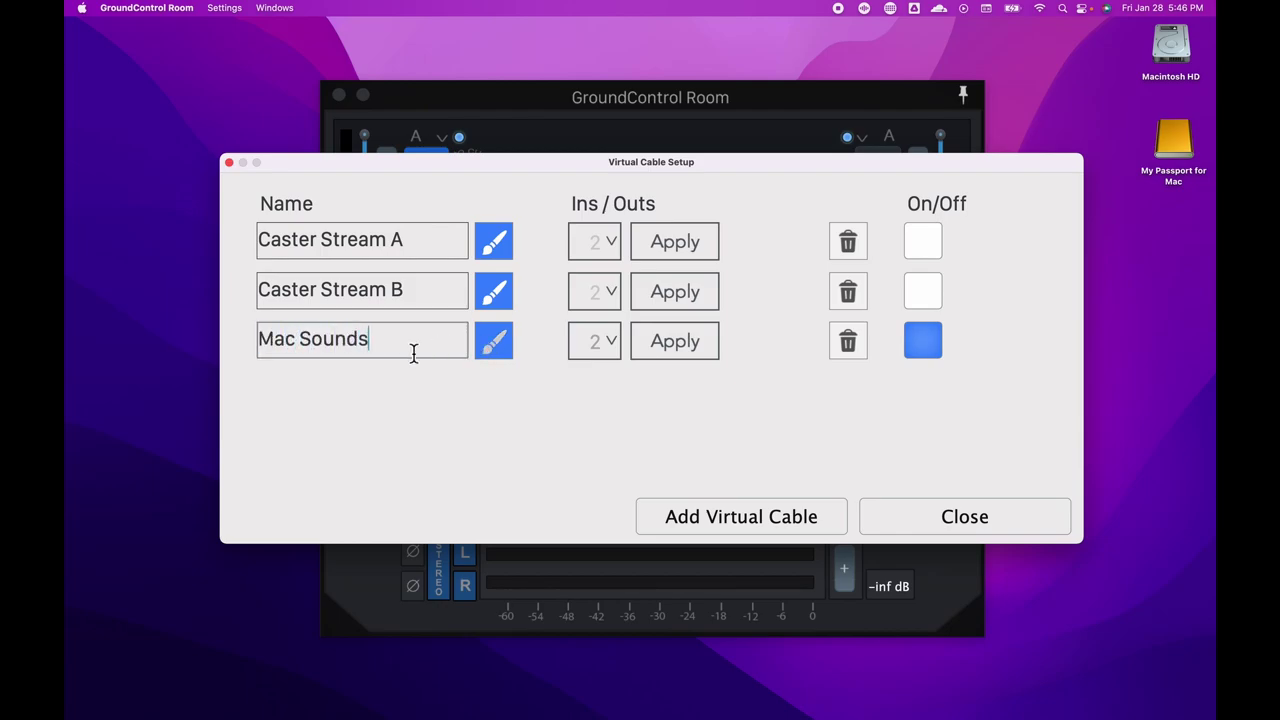
key(Return)
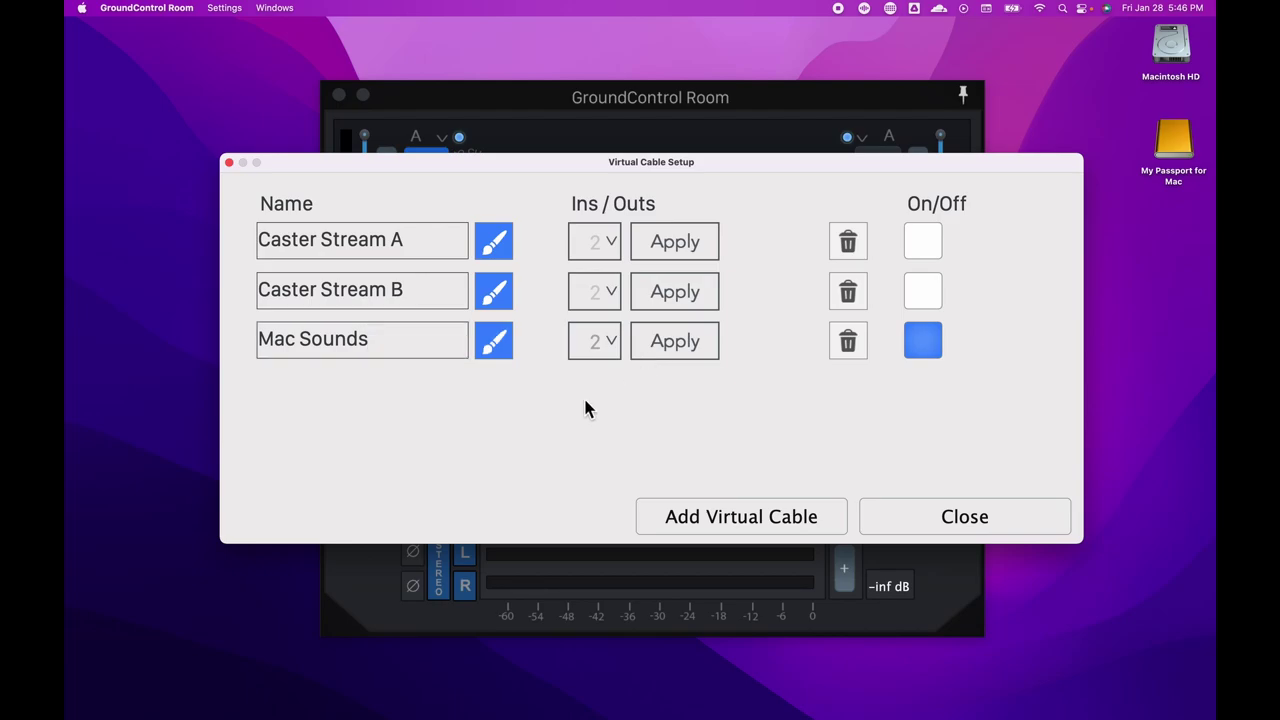
click(613, 345)
click(611, 352)
click(945, 519)
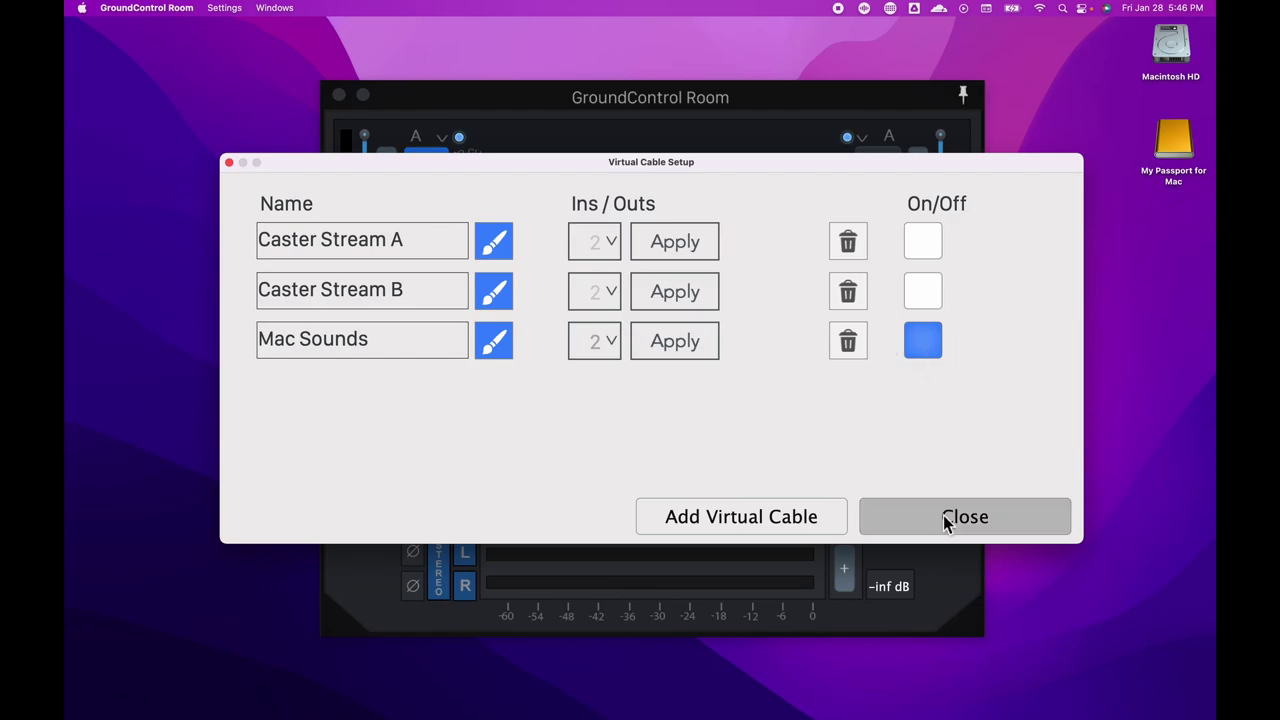
Set the Mac's output to Mac Sounds and assign Mac Sounds Stereo 1 + 2 as an input.
click(1084, 8)
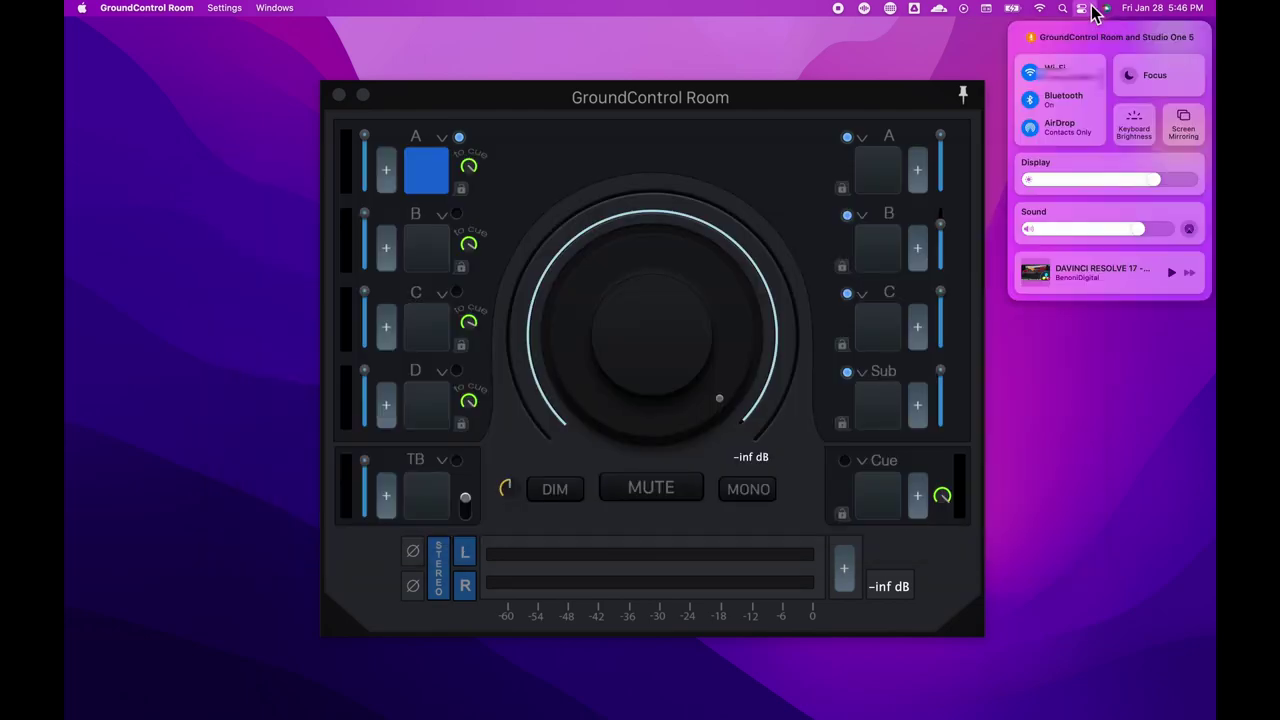
click(1196, 223)
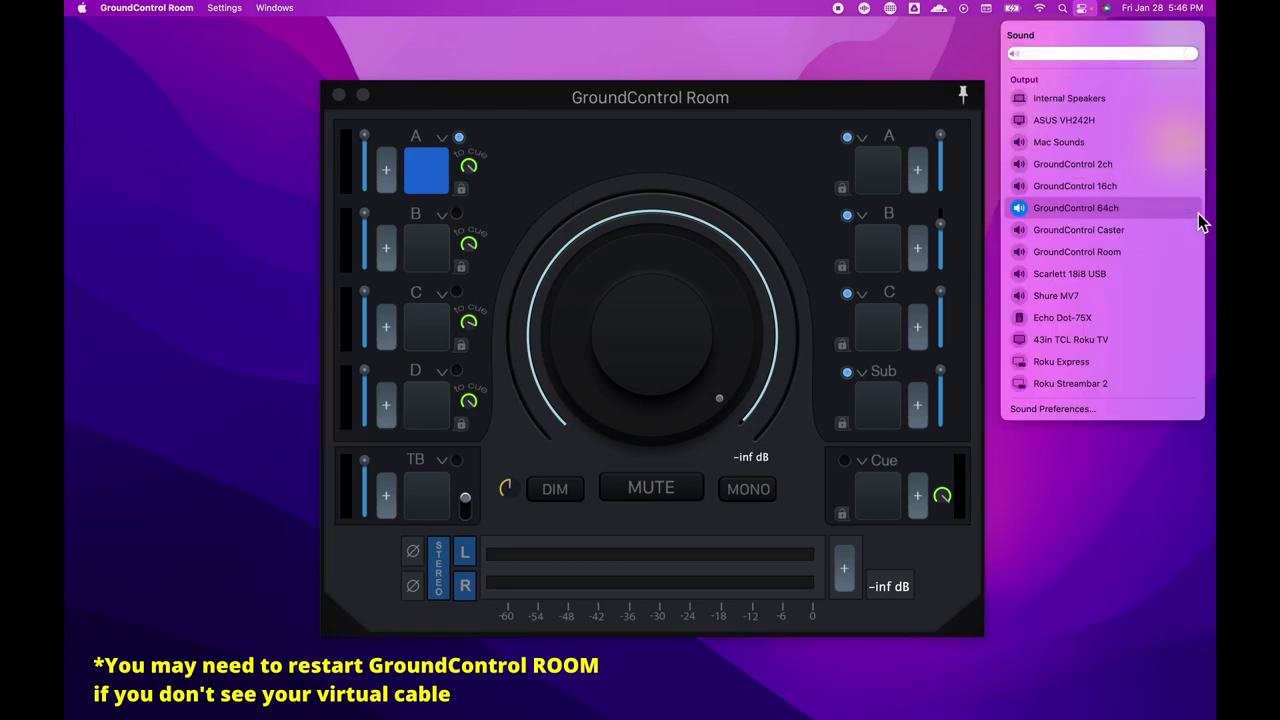
click(585, 165)
click(447, 216)
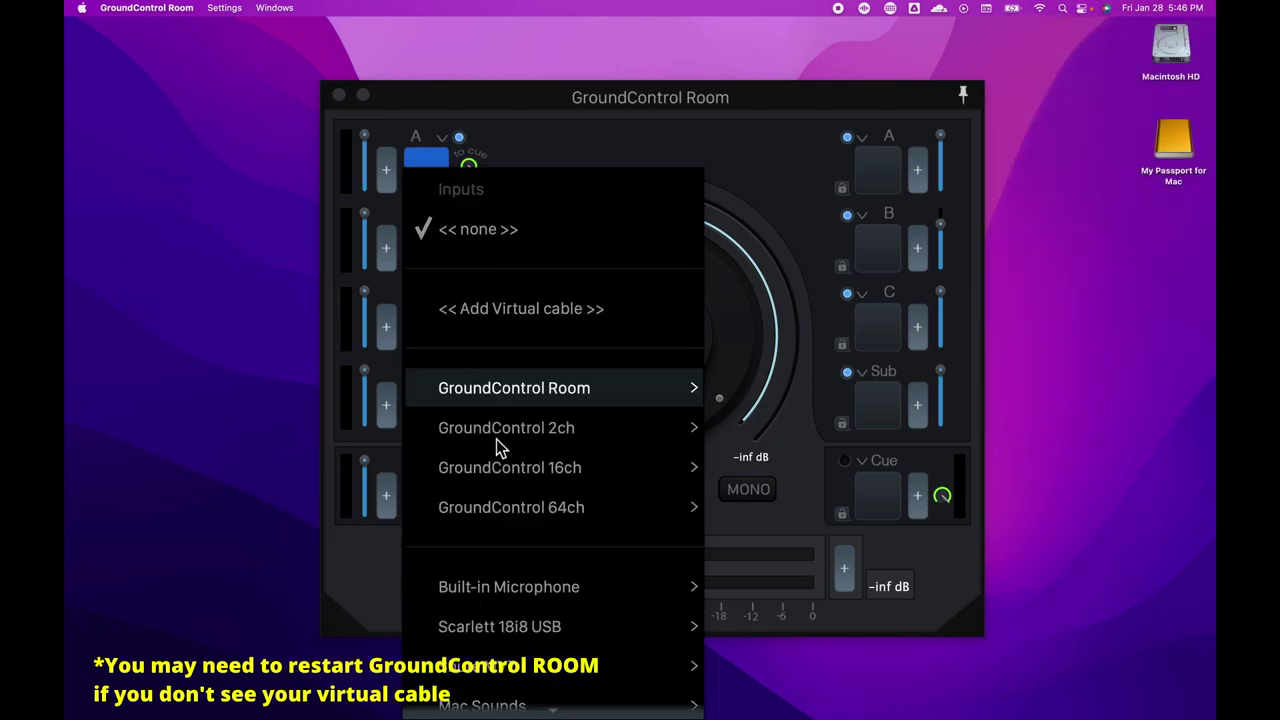
mouse_move(495, 666)
mouse_move(643, 686)
mouse_move(735, 707)
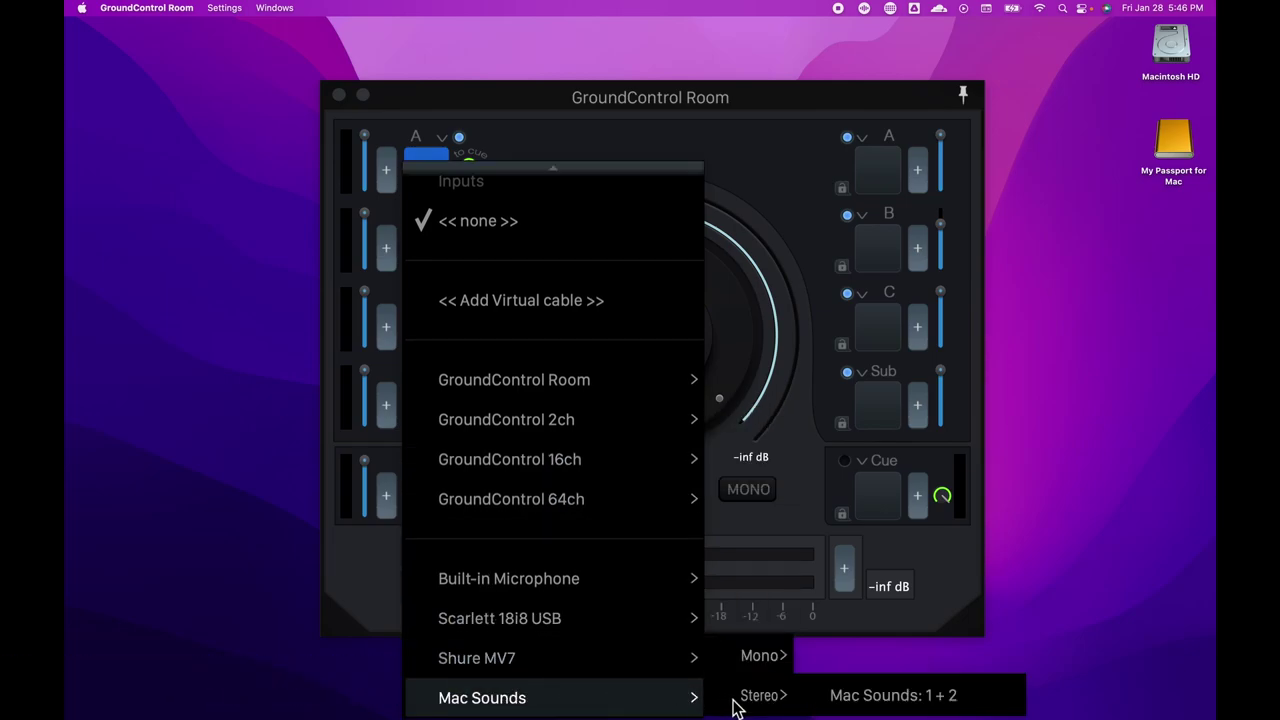
click(845, 705)
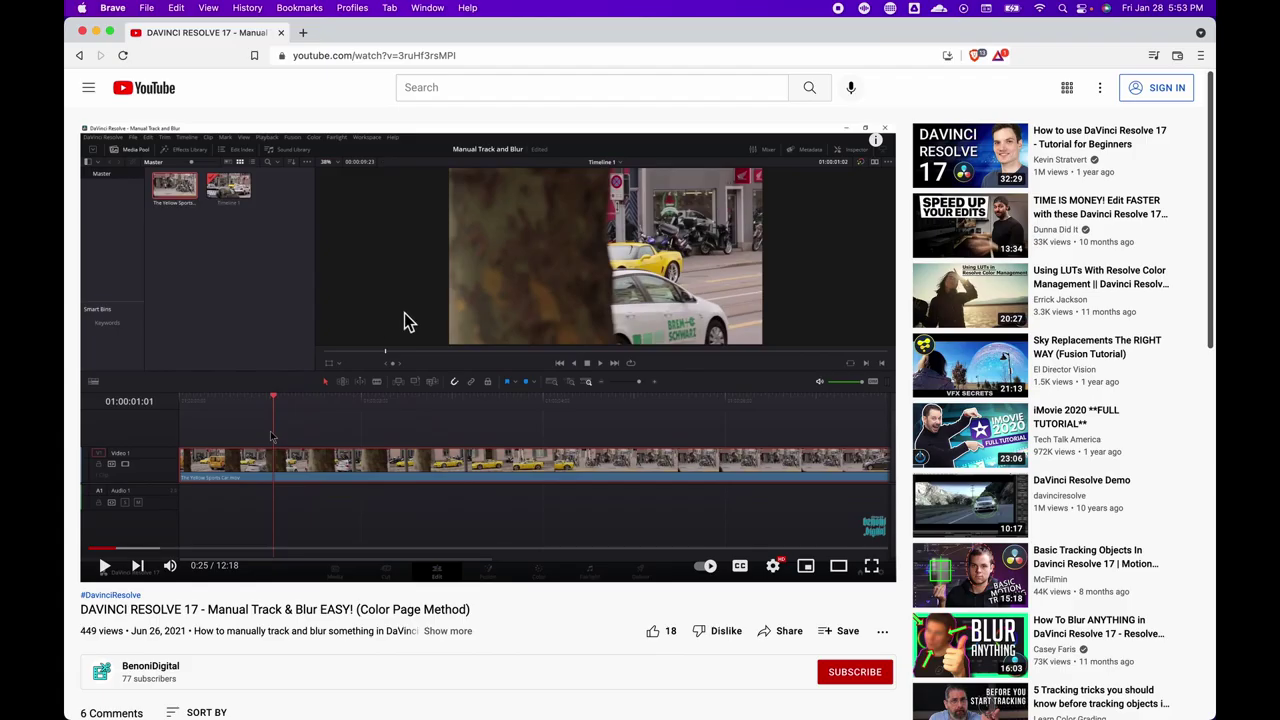
Play the YouTube video on input B through speakers A, B, then C, and bring up Studio One.
click(410, 322)
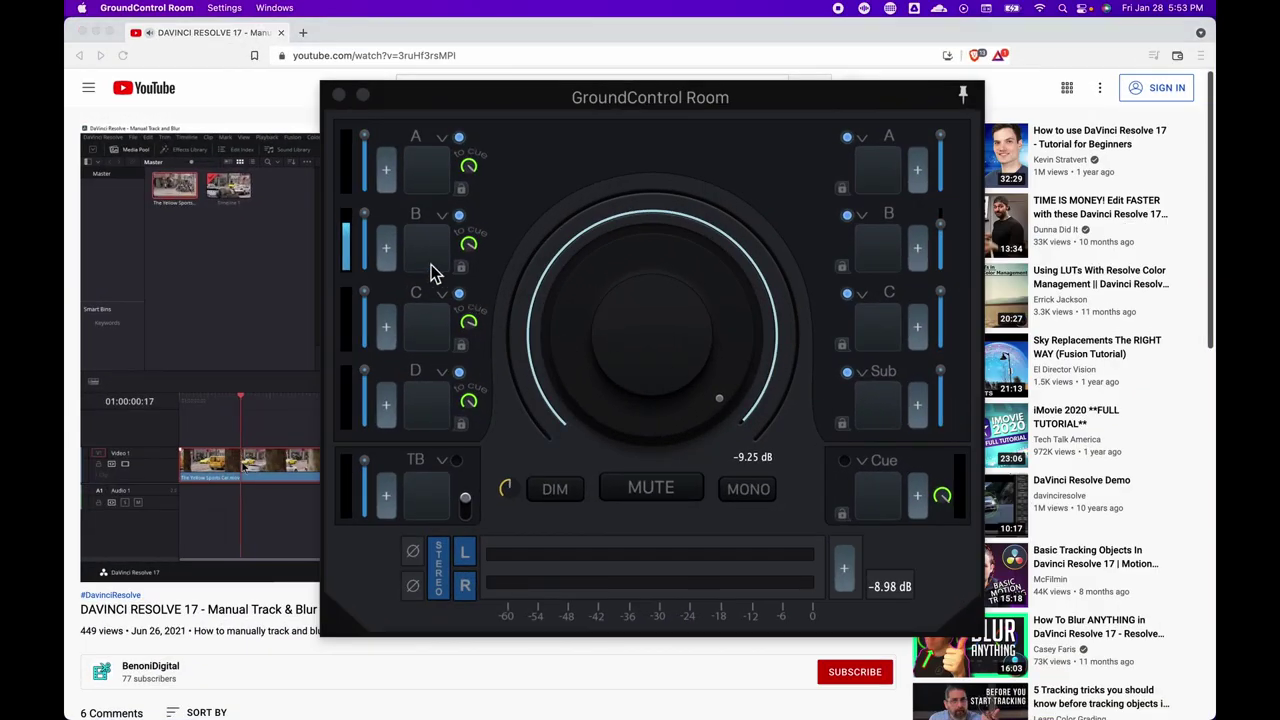
click(430, 264)
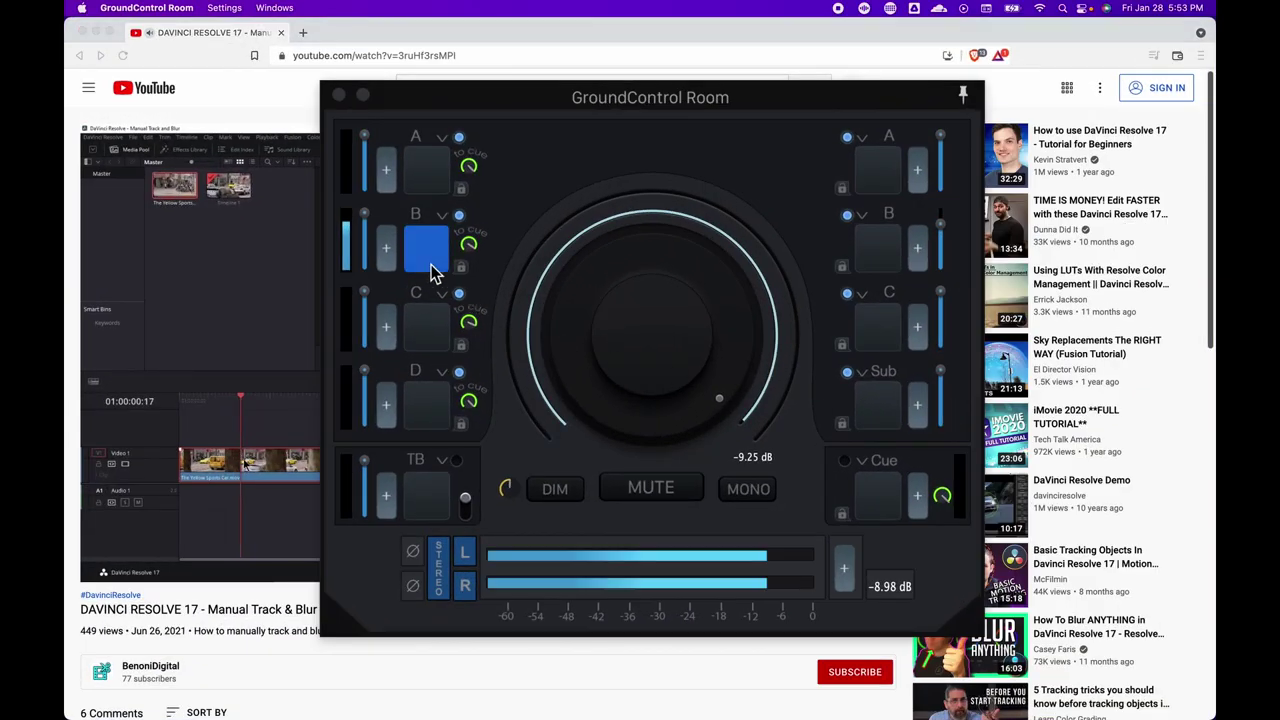
click(877, 176)
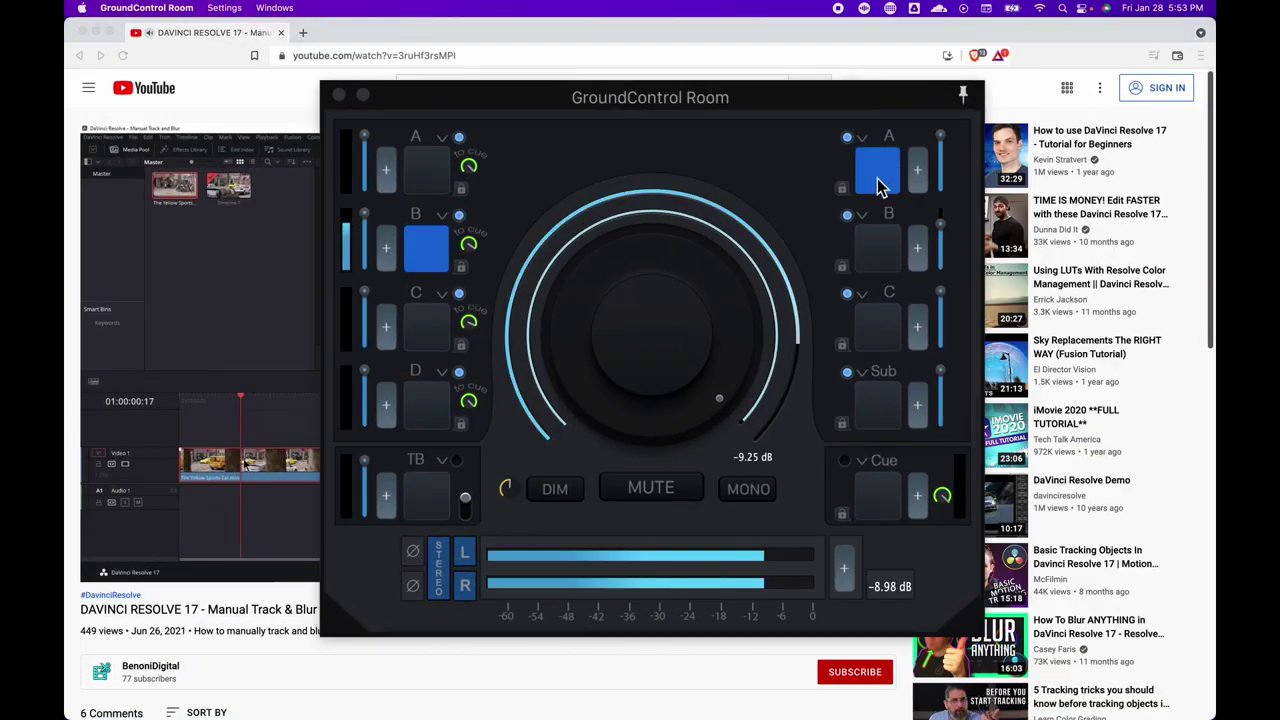
click(886, 255)
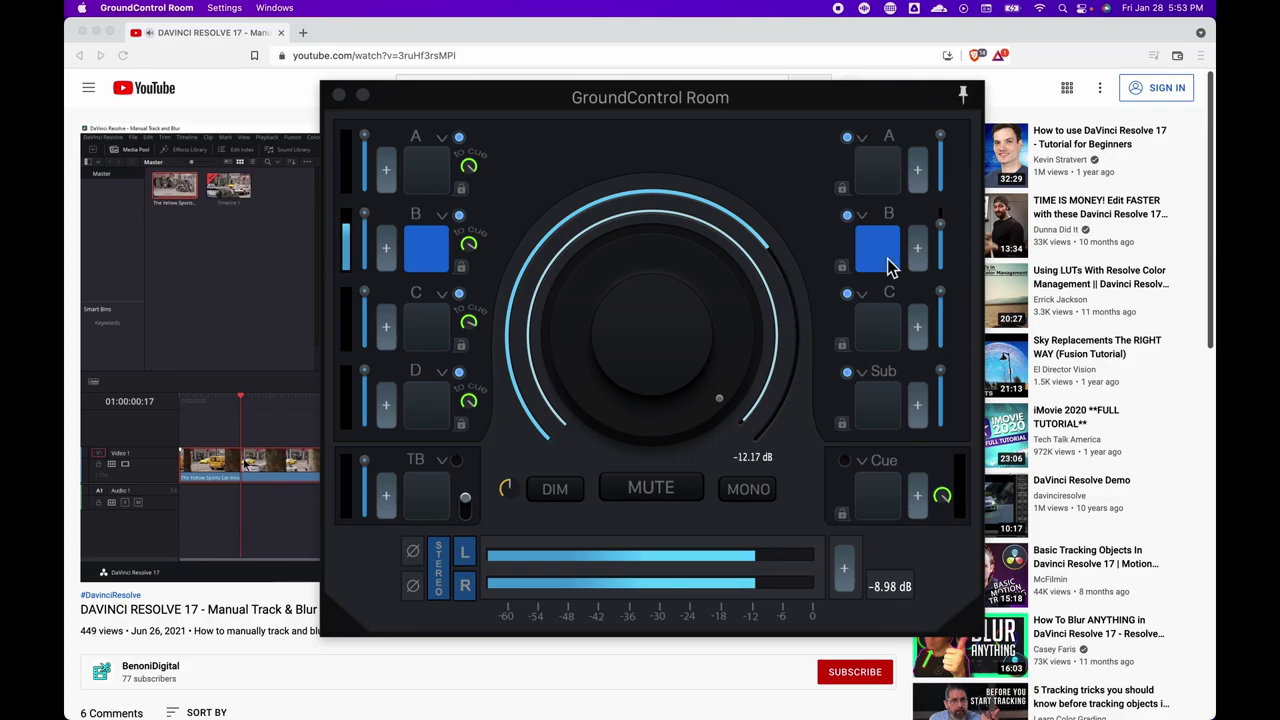
click(880, 347)
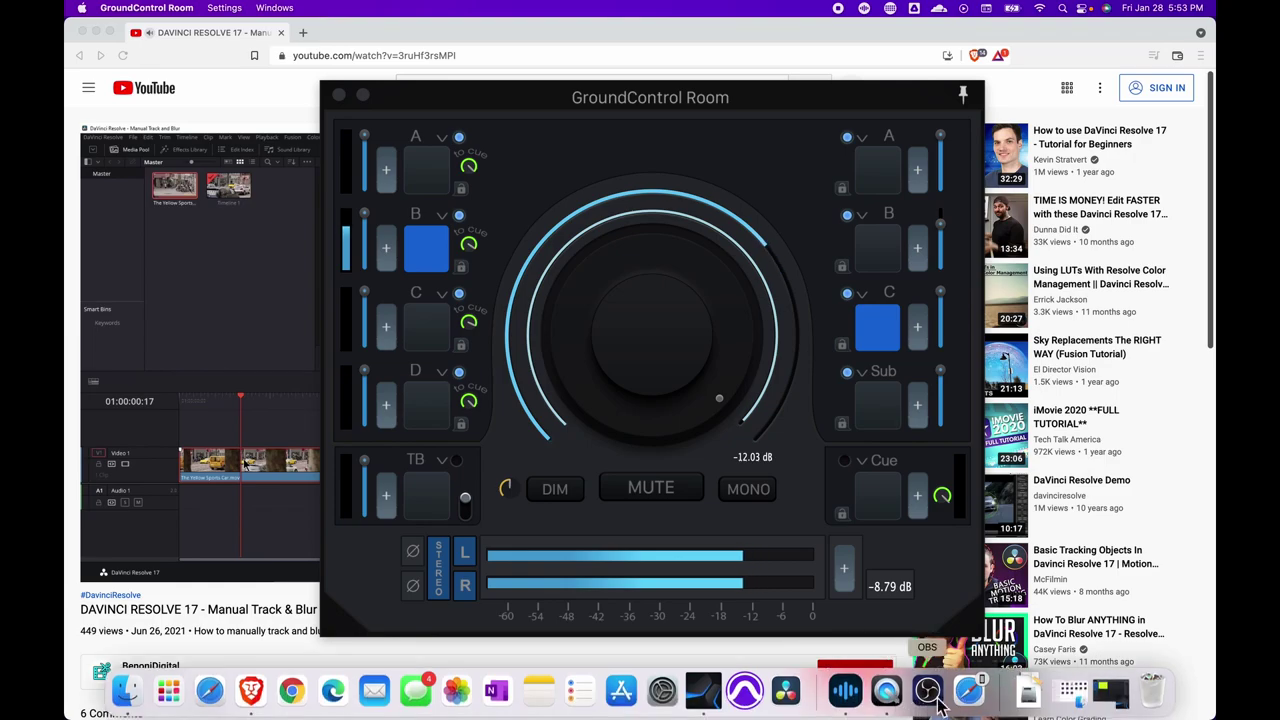
click(704, 692)
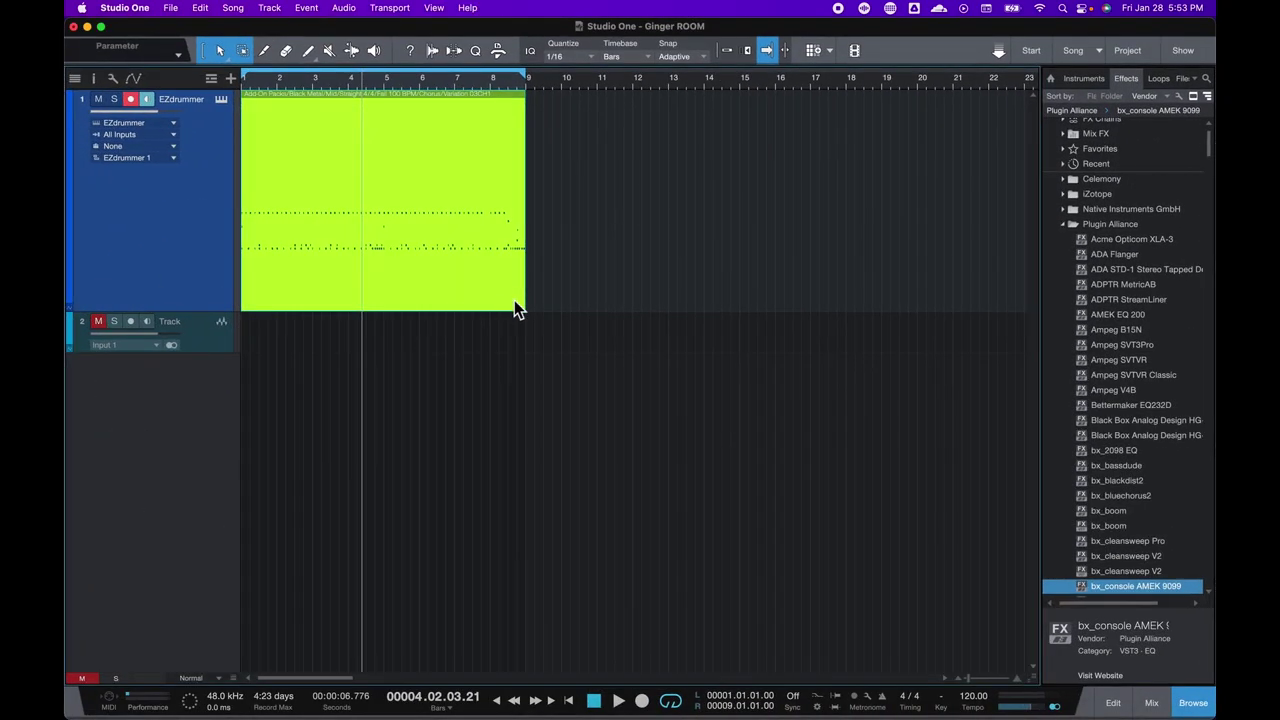
Return to GroundControl Room and play inputs B and A together on speakers B.
key(ctrl+Up)
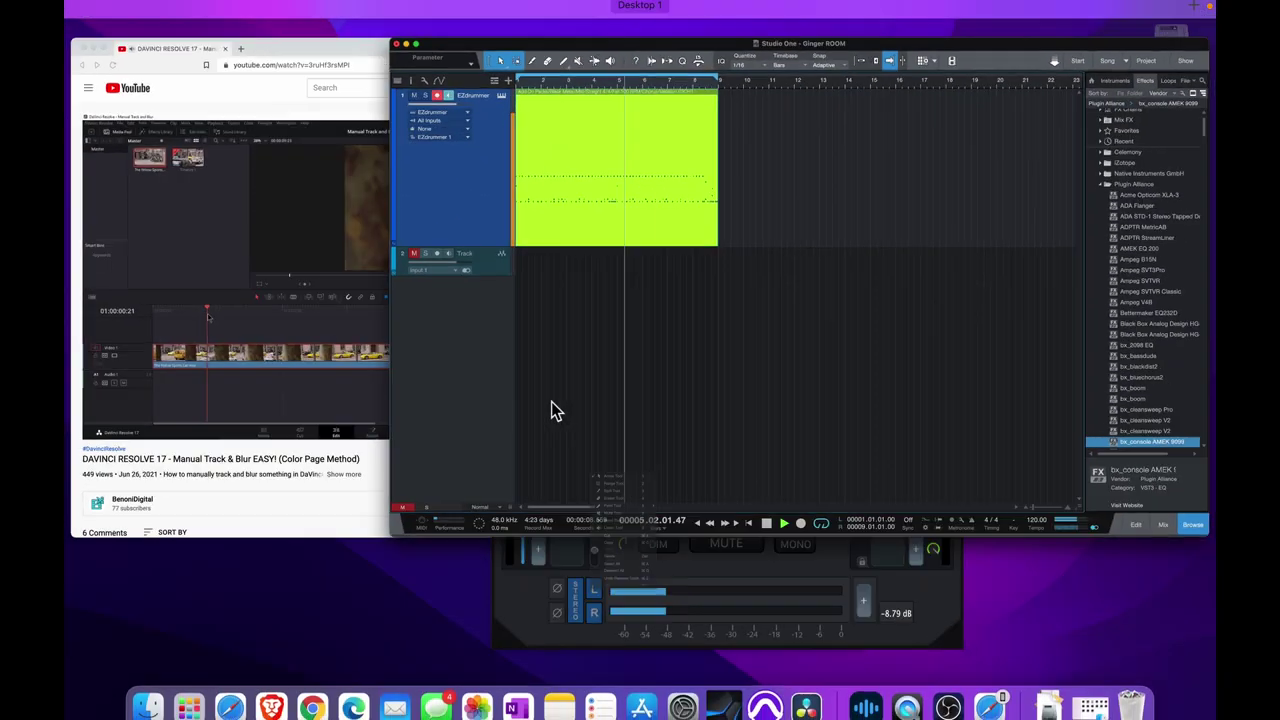
click(551, 401)
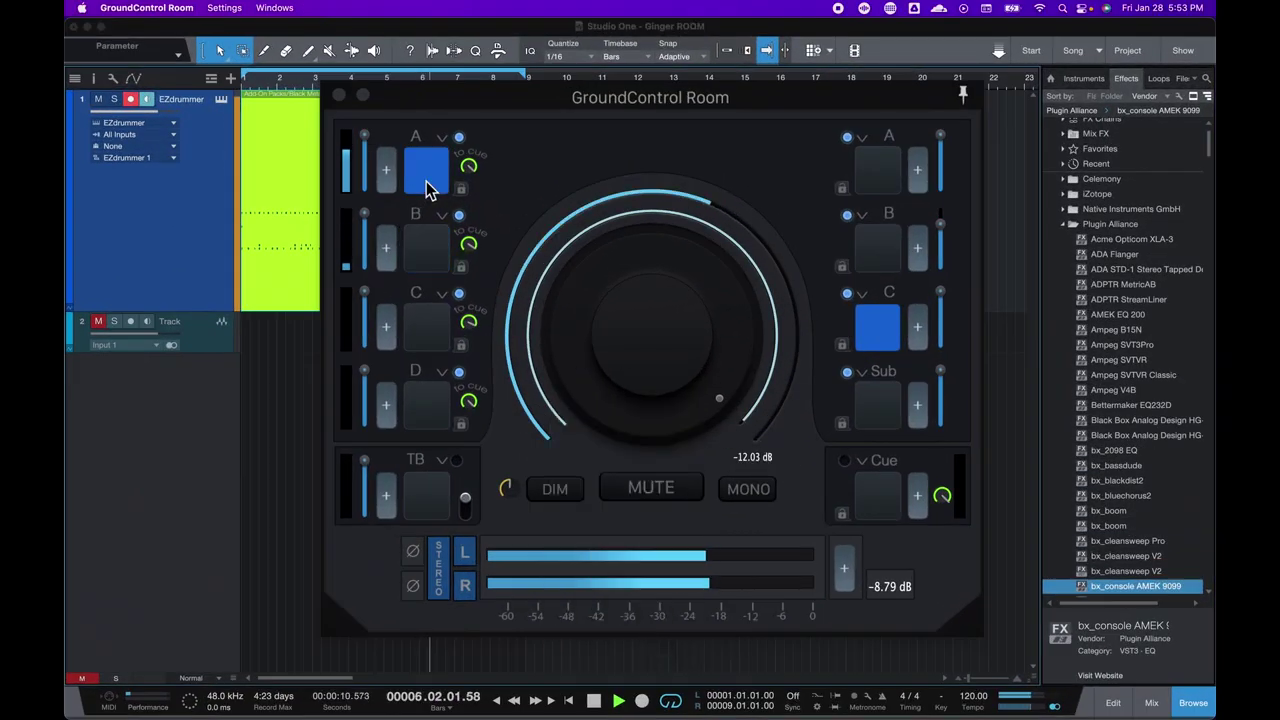
click(426, 263)
click(866, 257)
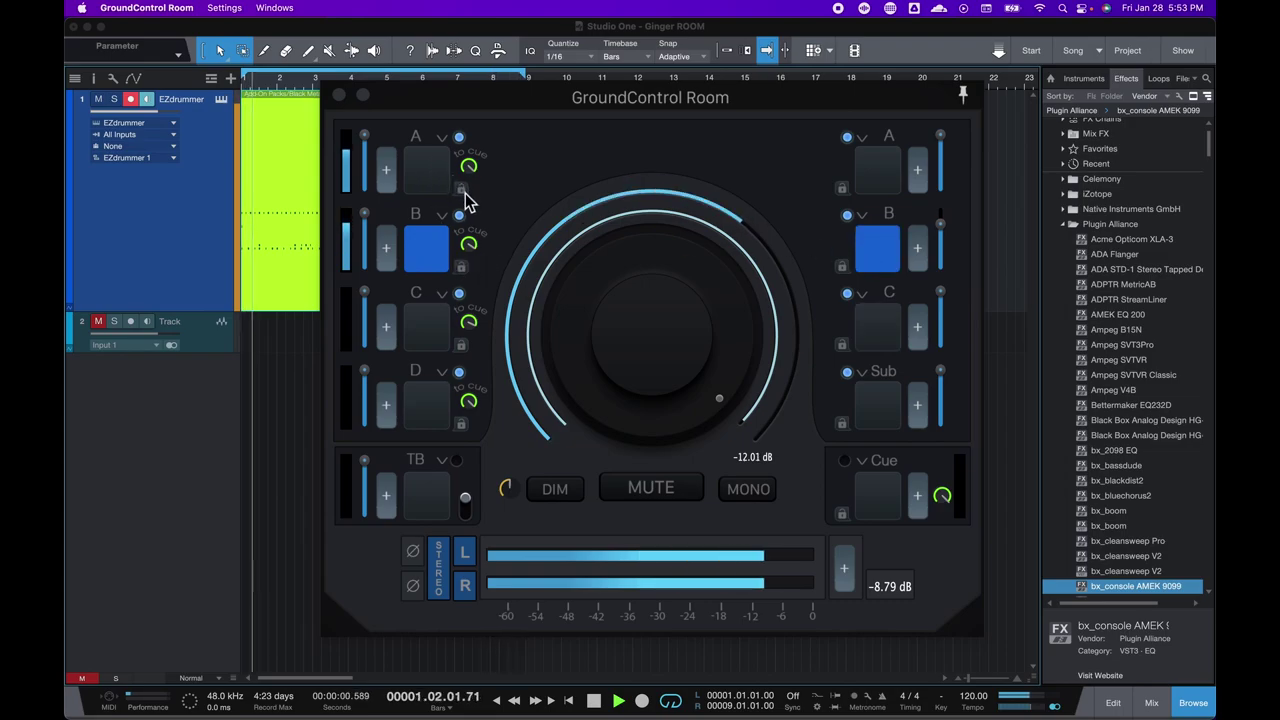
click(424, 190)
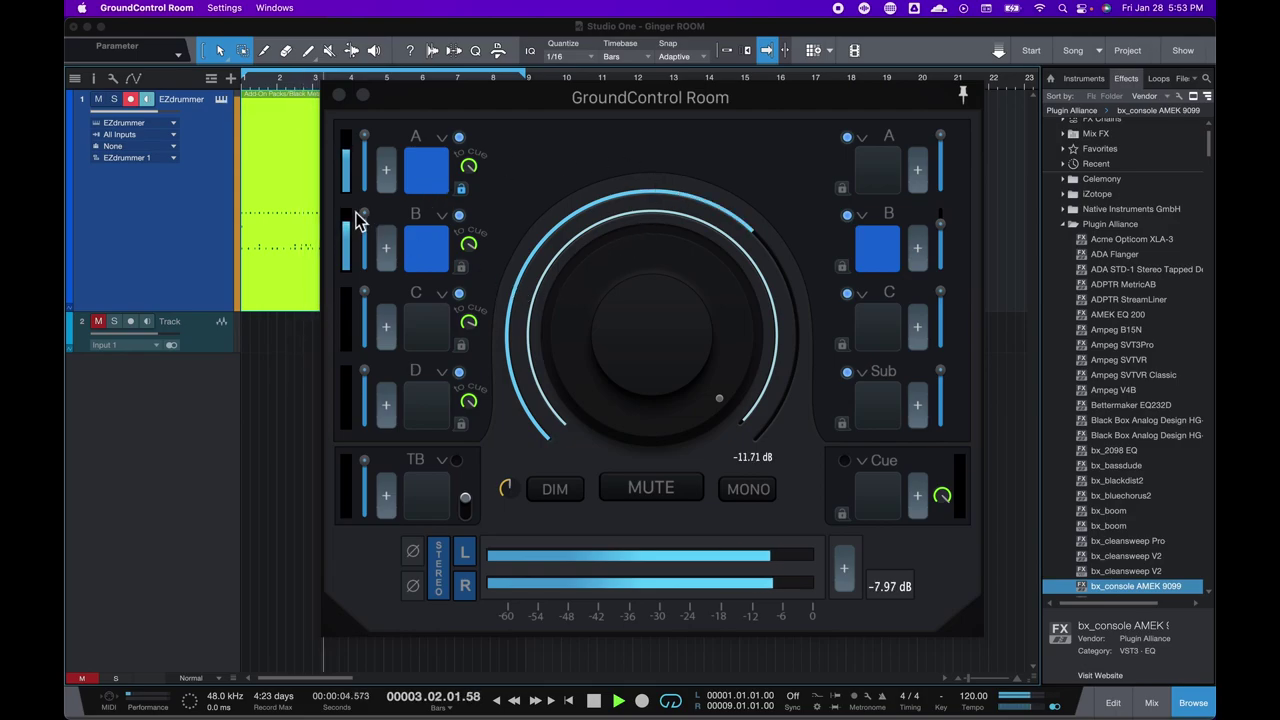
Lower input B to about -6 dB, move playback to speakers C, and cut its cue send to about -7 dB.
drag(362, 214, 390, 283)
click(862, 185)
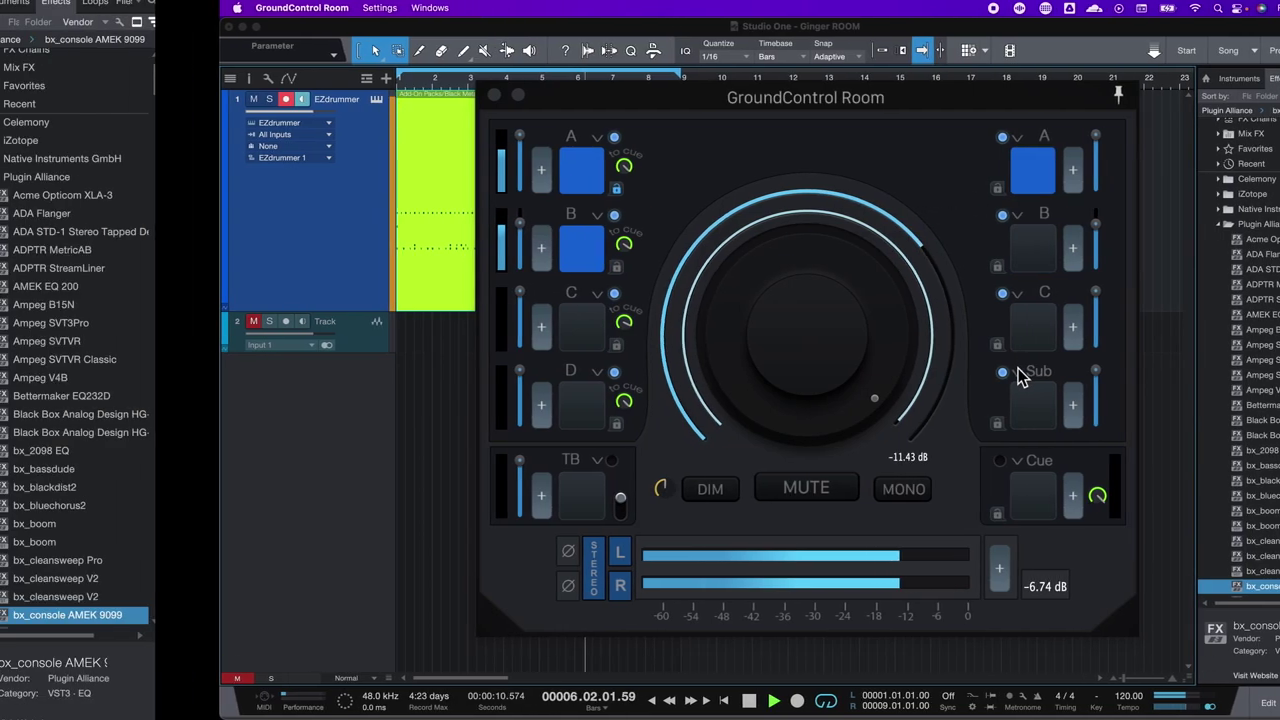
click(1032, 325)
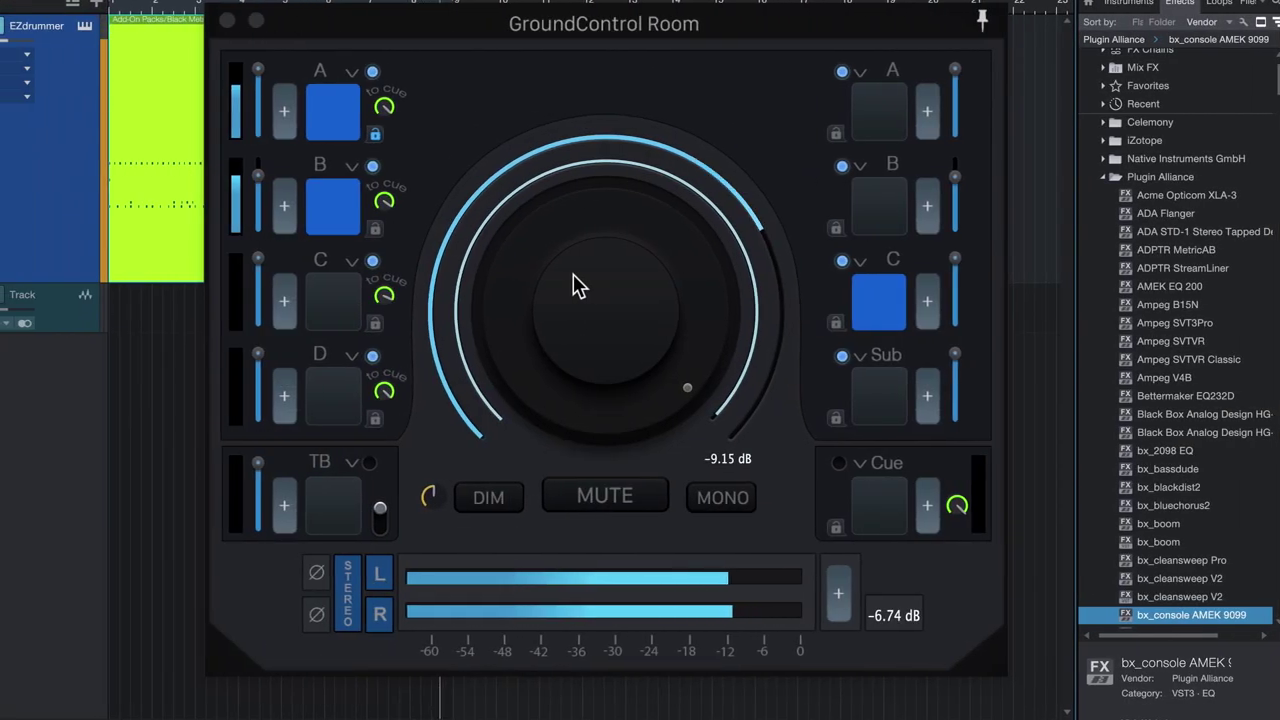
drag(384, 202, 423, 209)
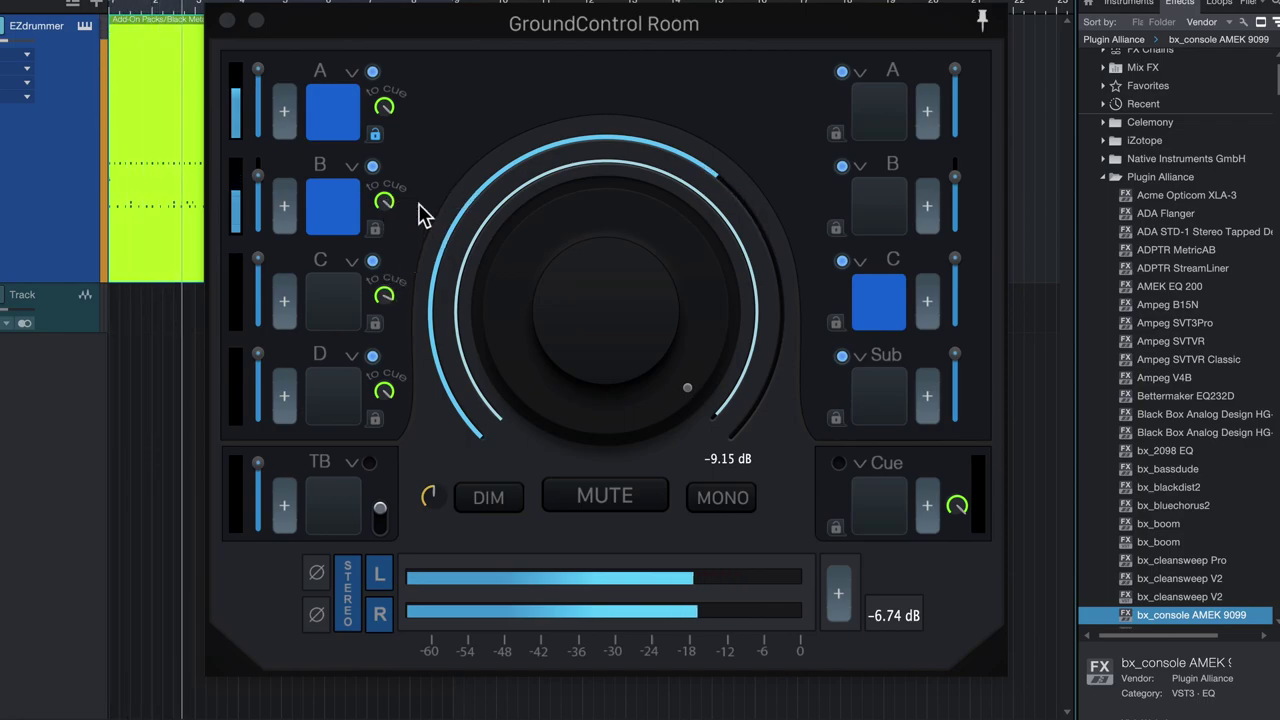
Toggle the Cue output on and off and show its output device list.
click(886, 514)
click(889, 520)
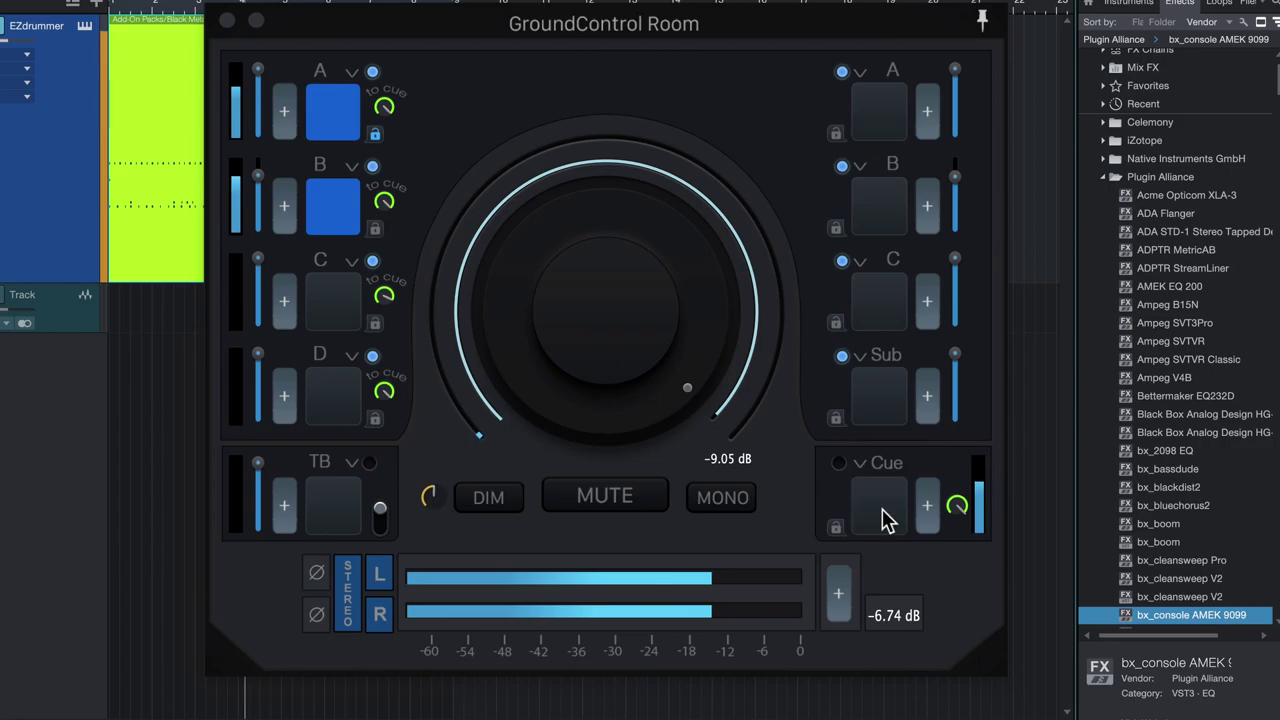
click(872, 488)
mouse_move(923, 677)
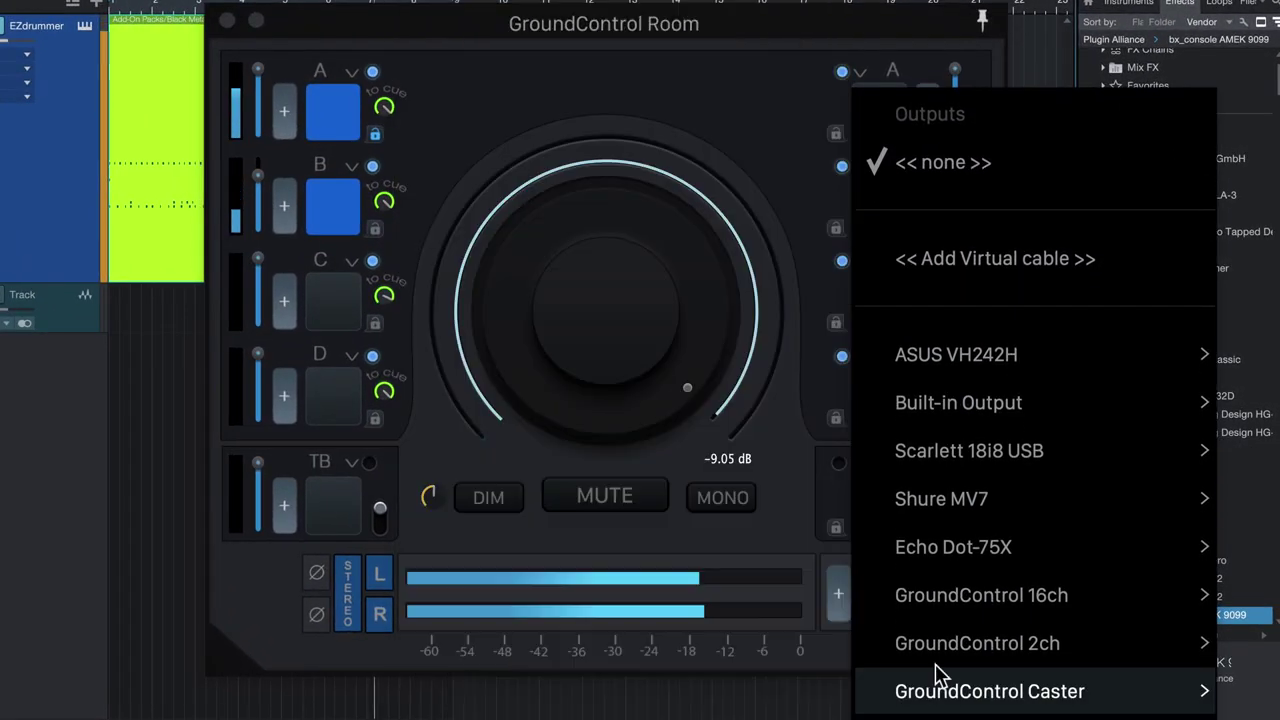
Route Cue to Scarlett 18i8 USB Outputs 5 + 6 and talkback from Built-in Microphone Inputs 1 + 2.
mouse_move(963, 515)
click(771, 403)
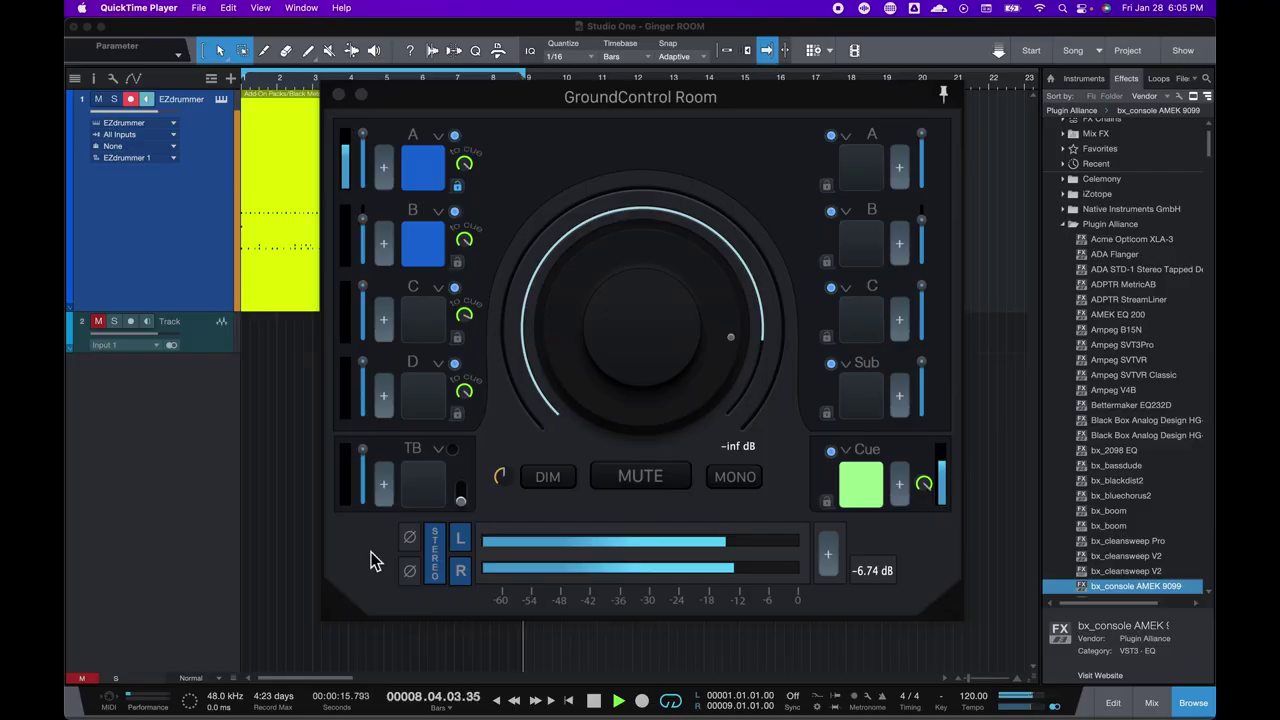
click(448, 470)
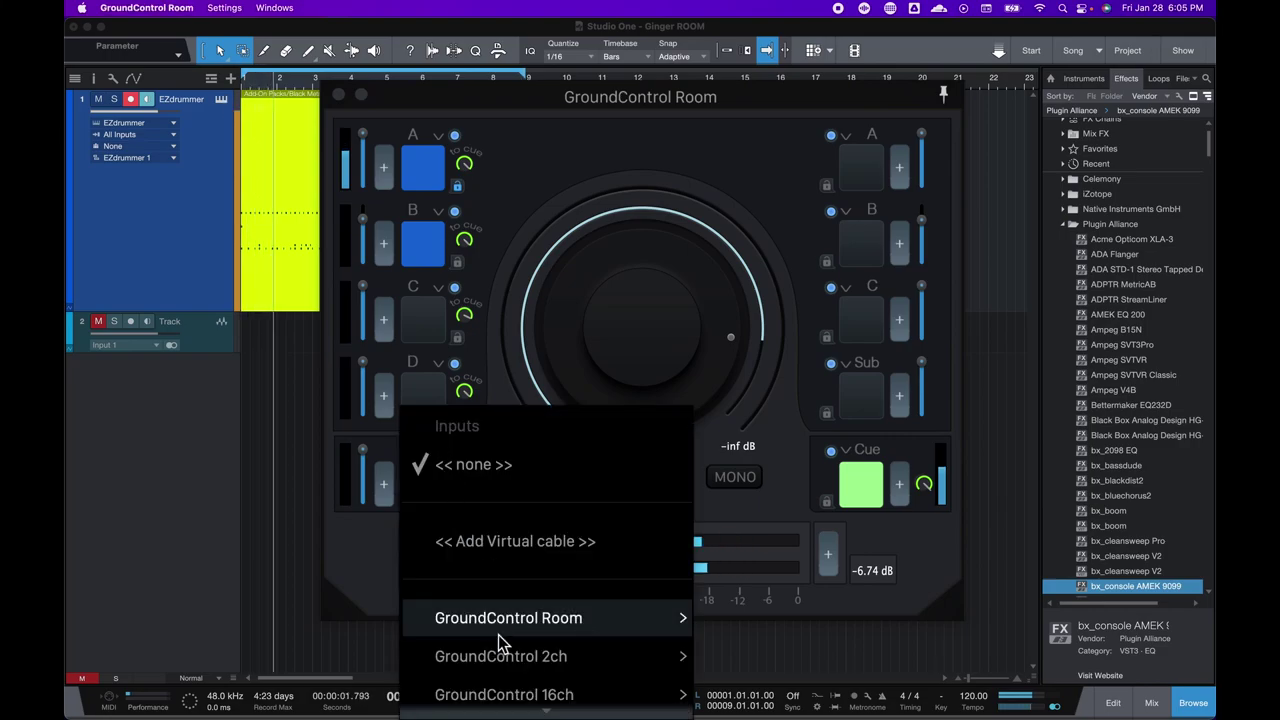
mouse_move(500, 638)
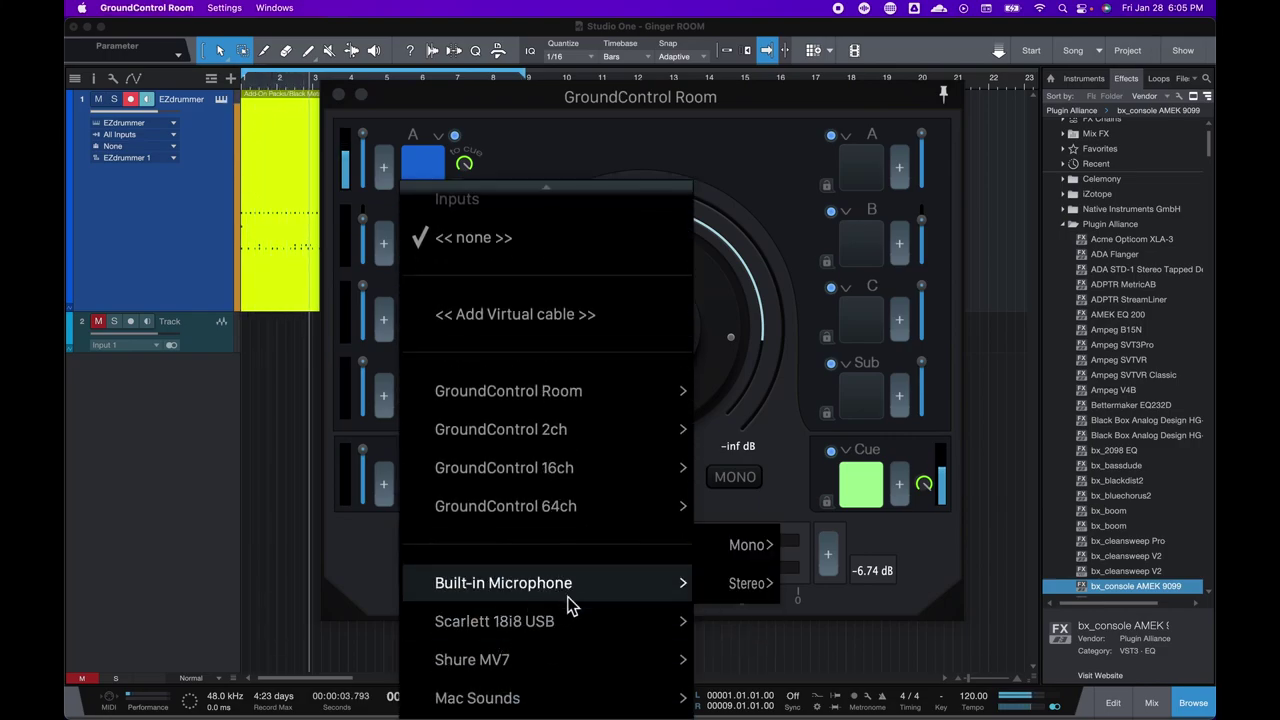
mouse_move(557, 654)
mouse_move(737, 668)
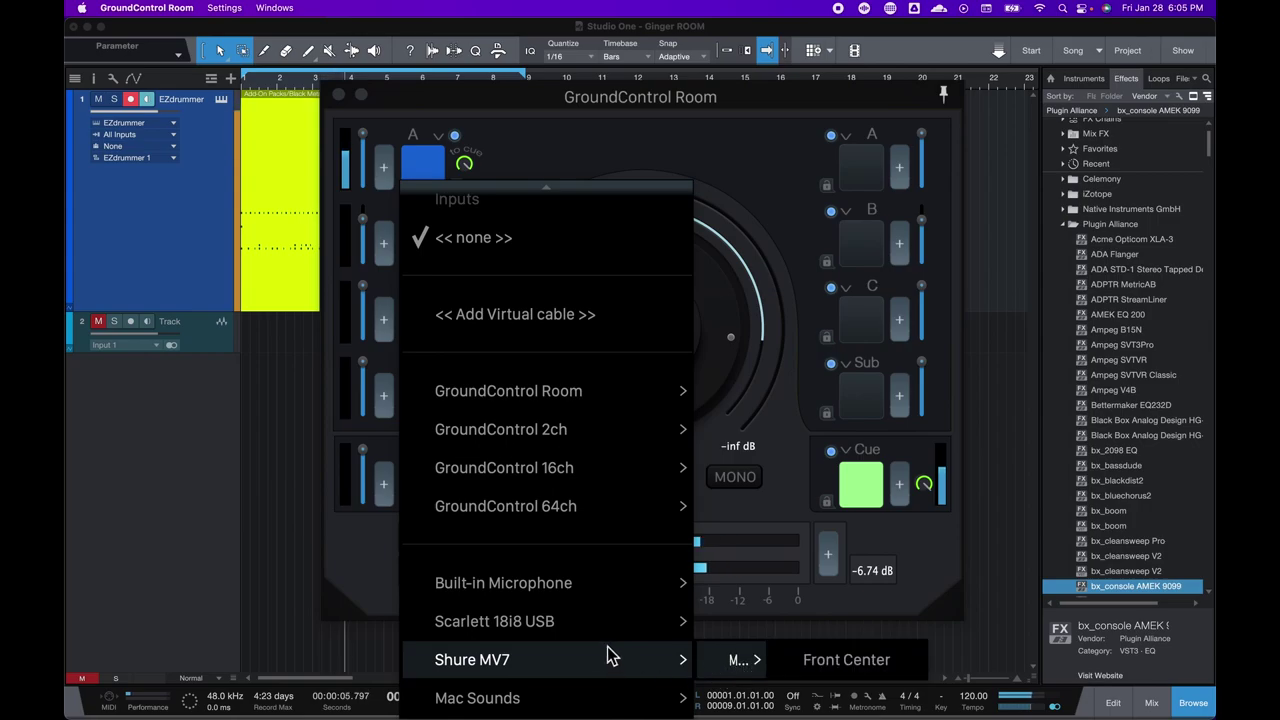
mouse_move(626, 596)
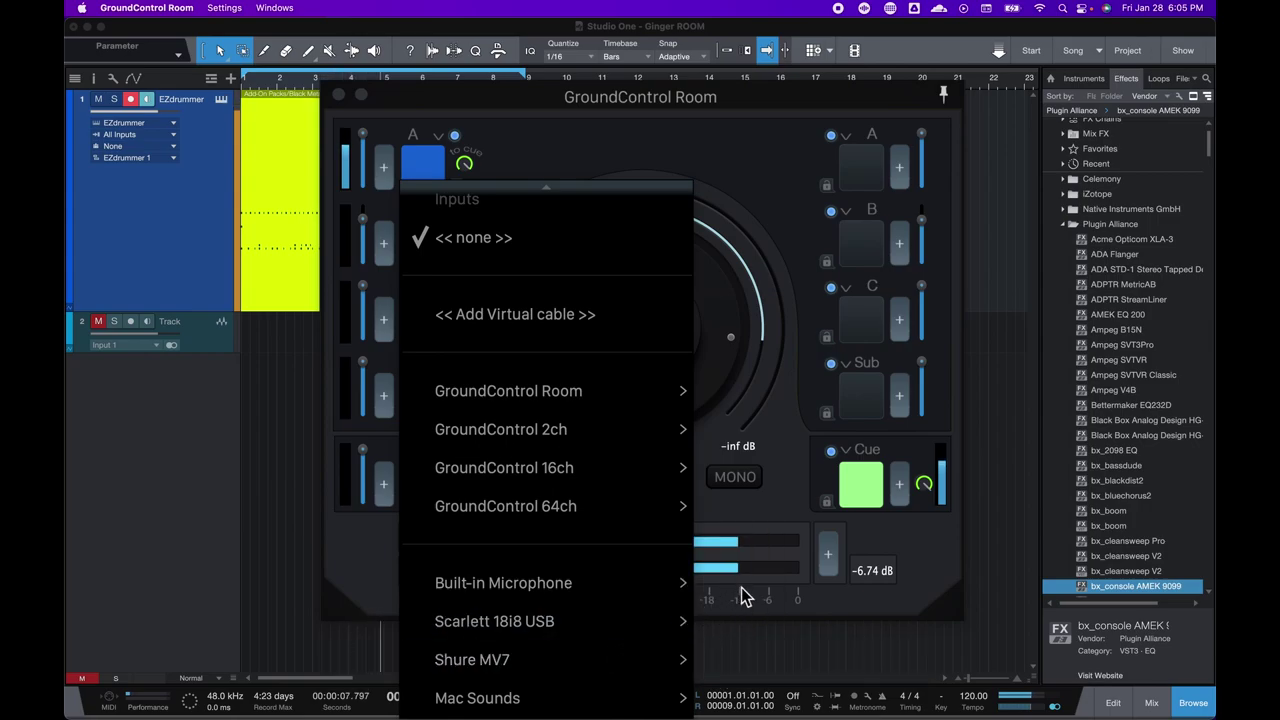
mouse_move(762, 588)
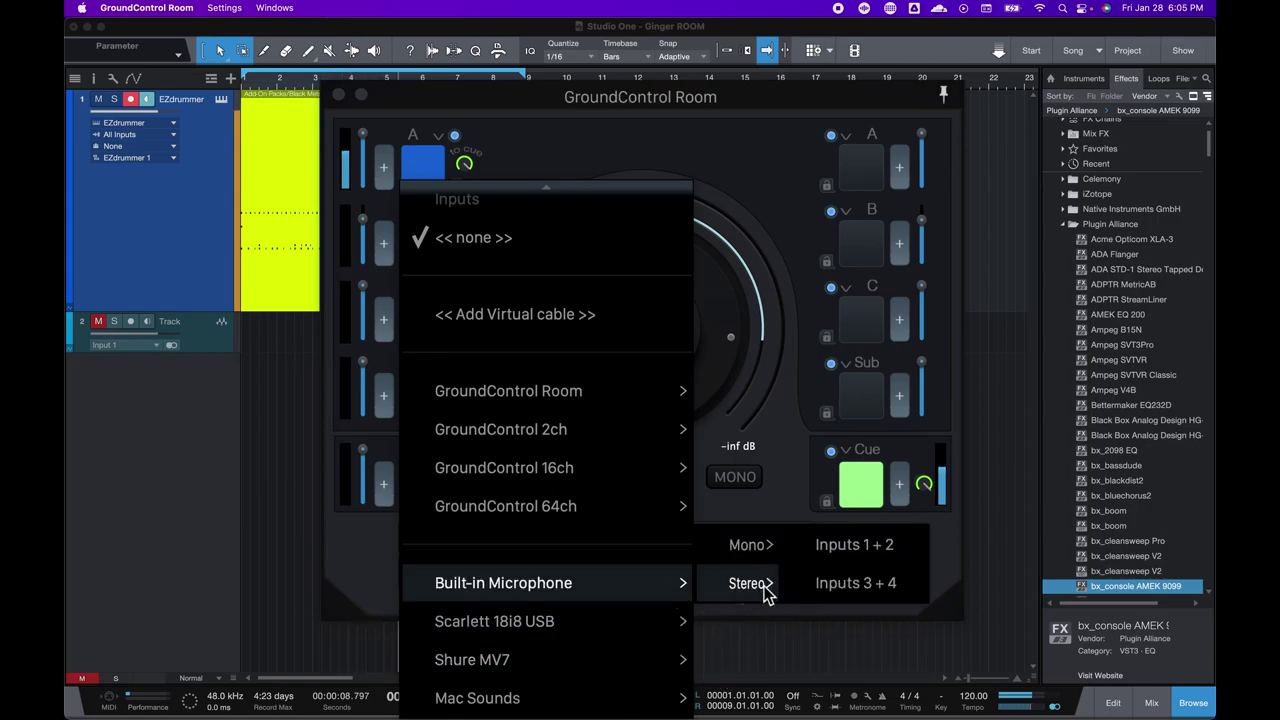
click(829, 541)
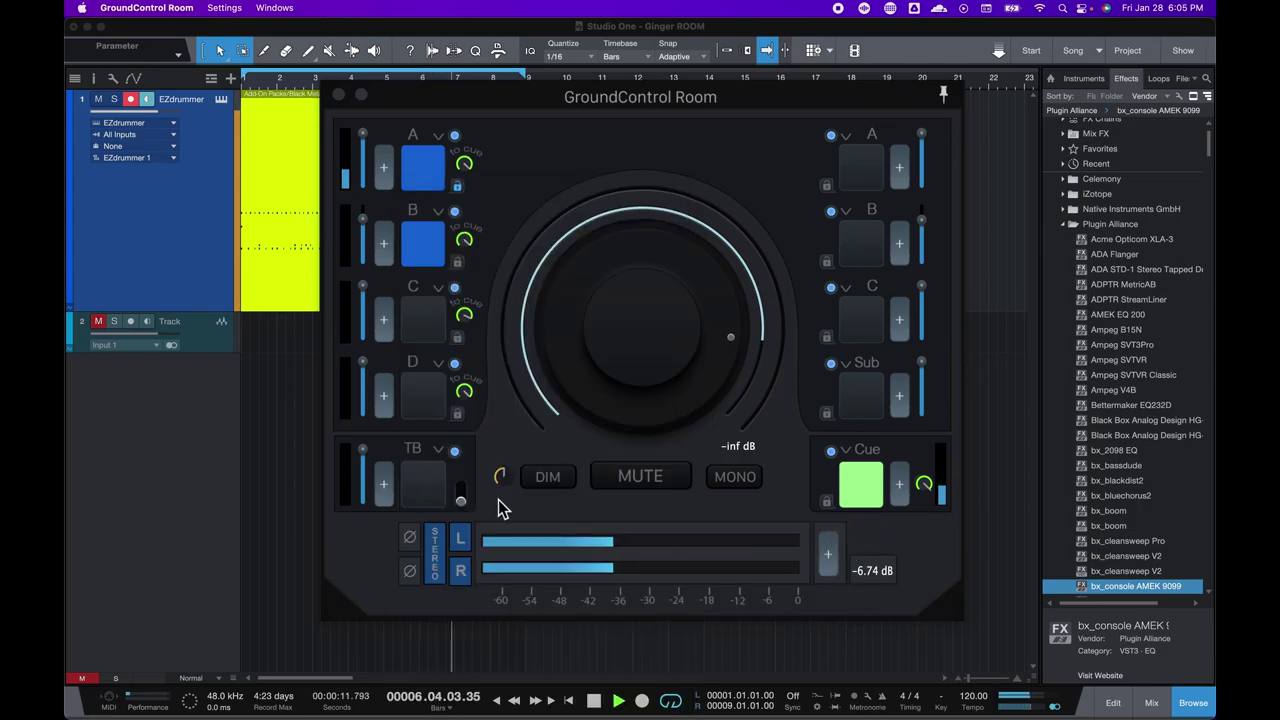
Engage the TB talkback pad and enable the iPad in Audio MIDI Setup.
click(430, 490)
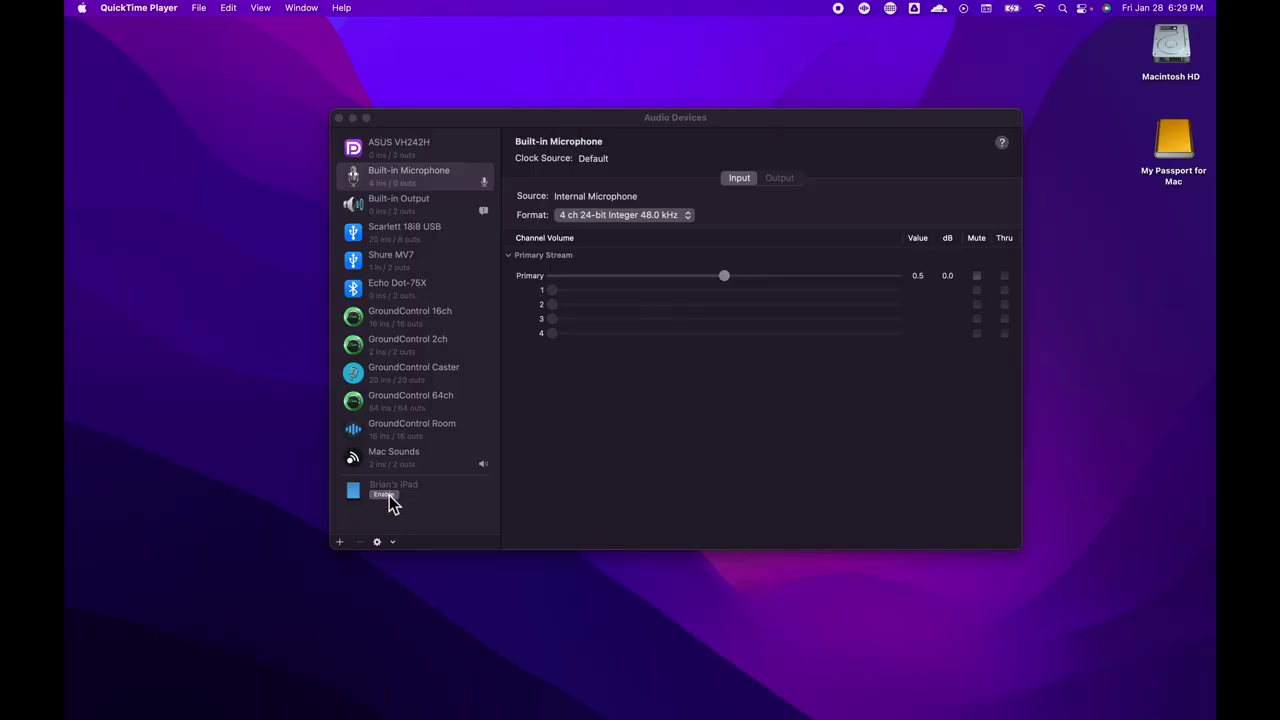
click(389, 495)
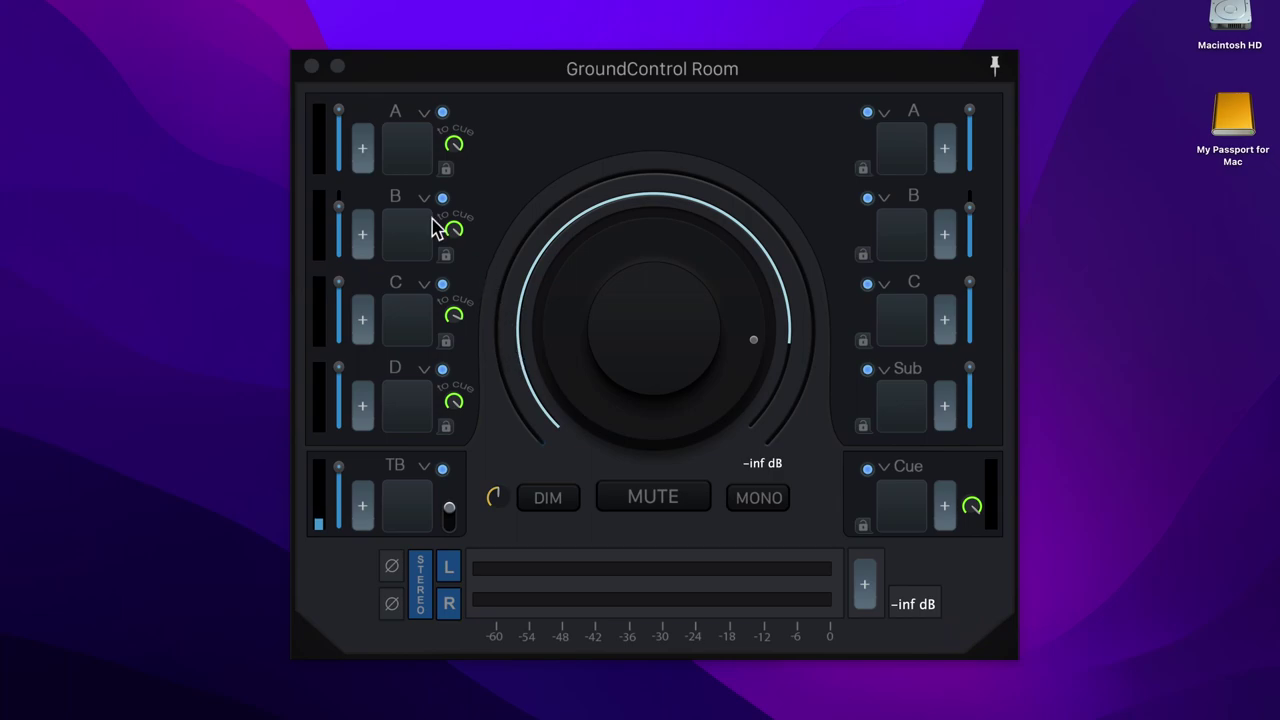
Feed channel C from the iPad's Stereo Inputs 1 + 2 and make it the active input.
click(425, 287)
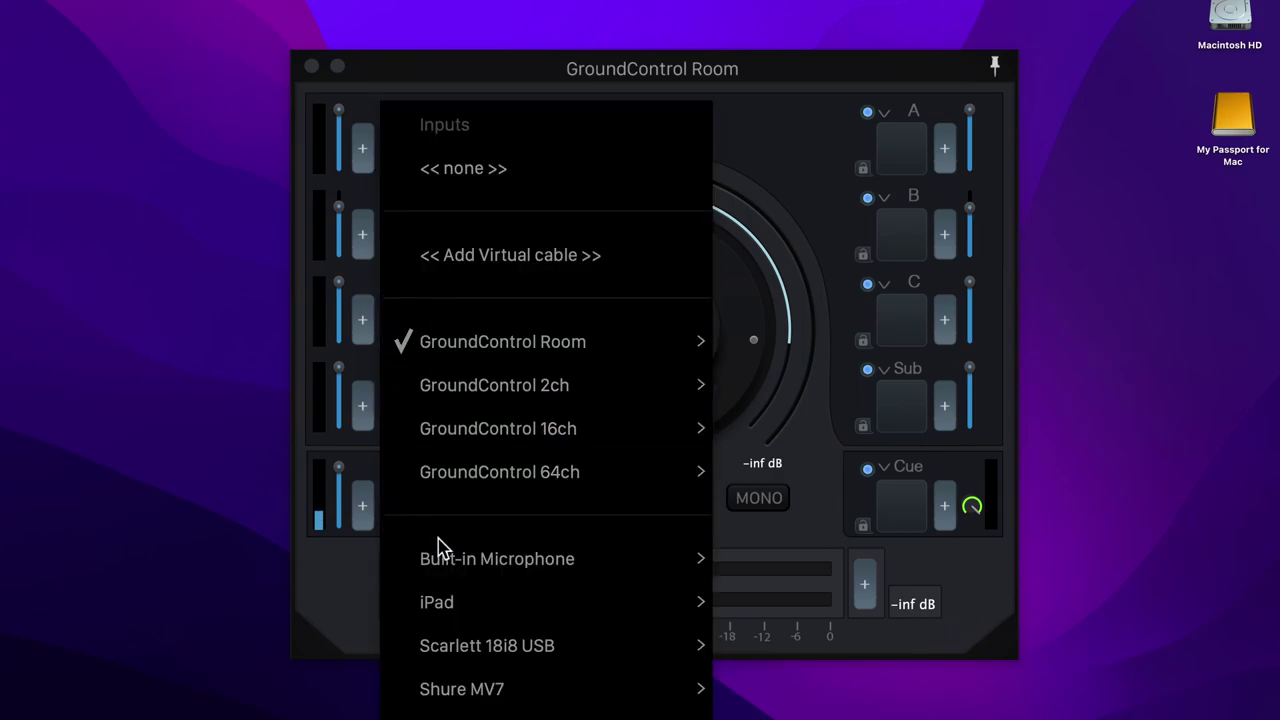
mouse_move(532, 612)
mouse_move(806, 611)
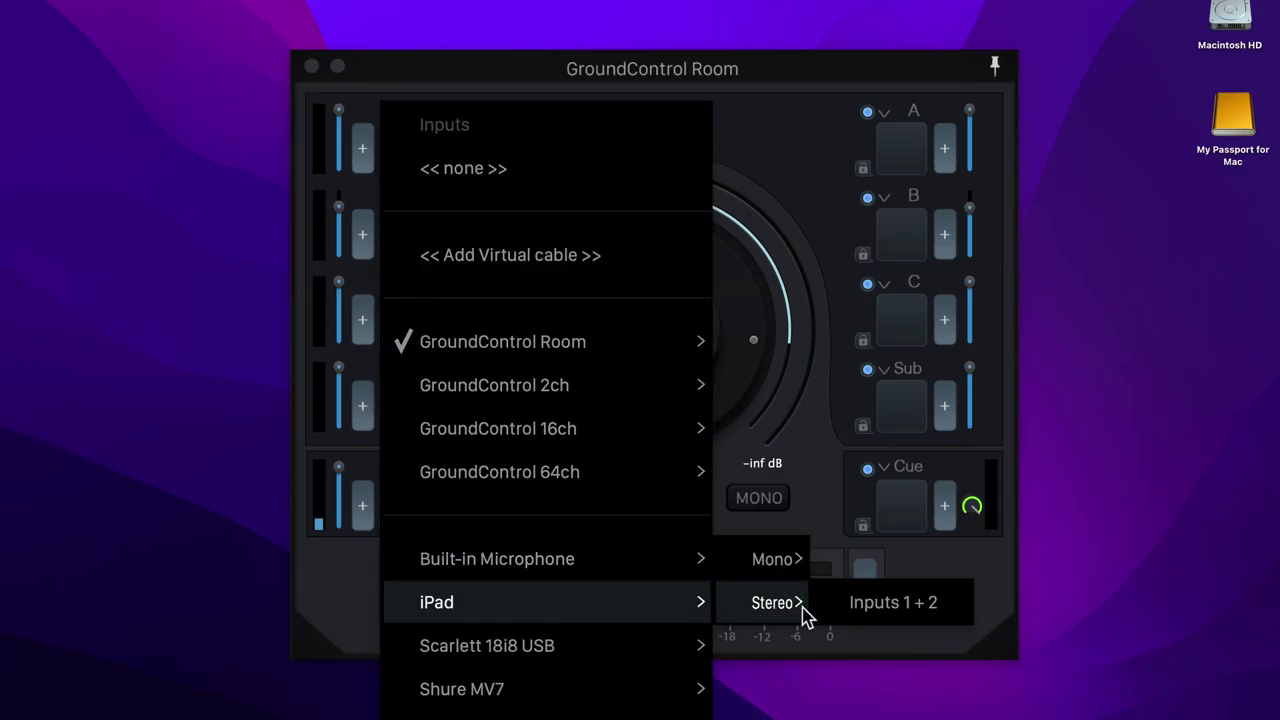
click(869, 622)
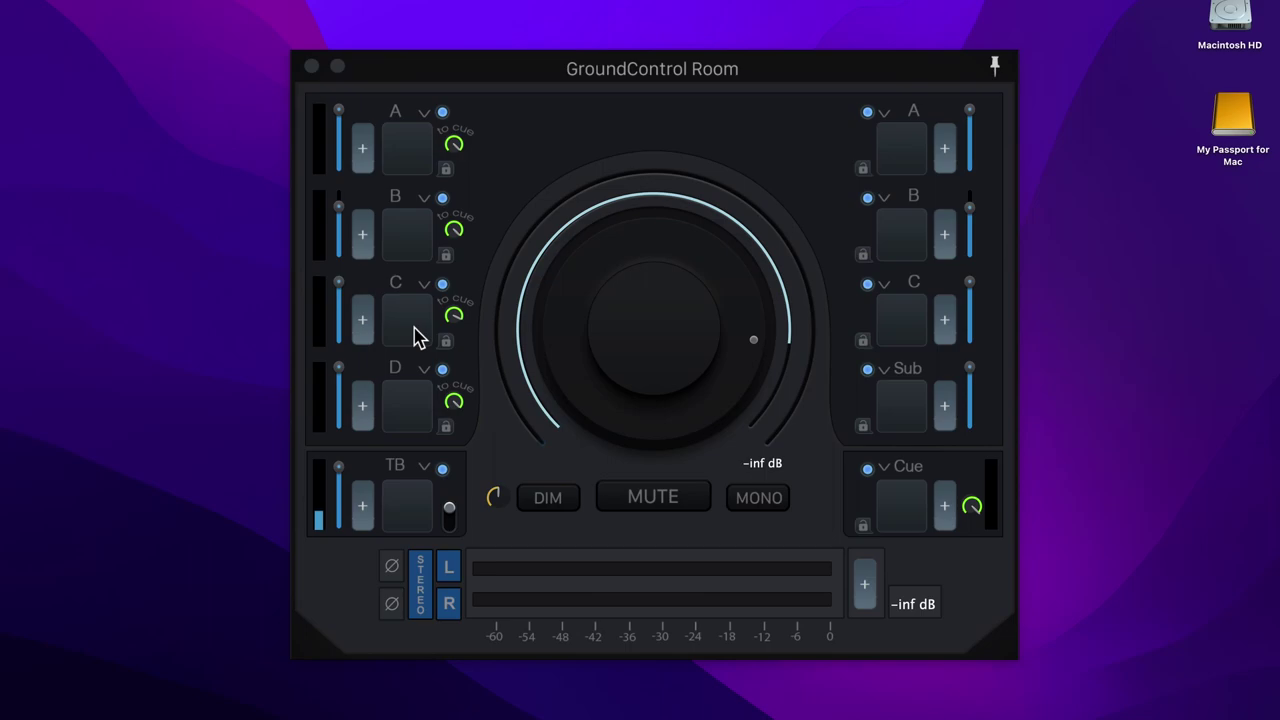
click(418, 337)
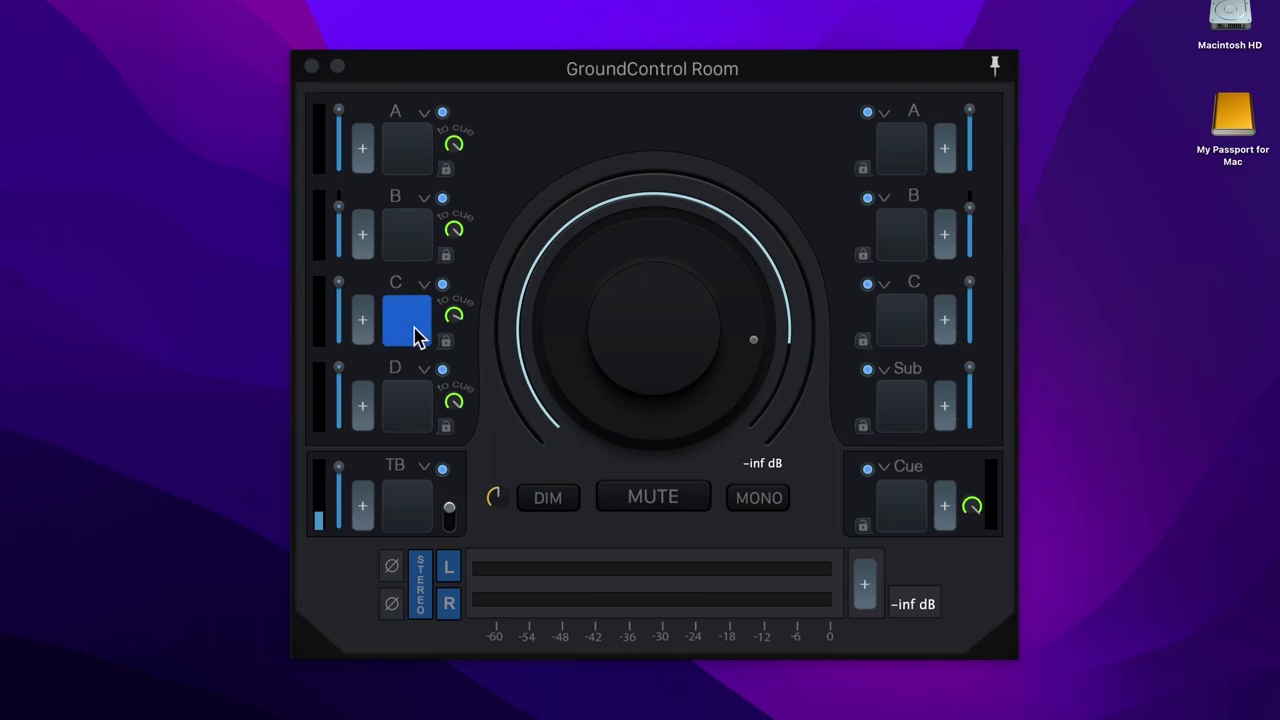
Audition the iPad audio on speakers A, B and C, settling on speaker B.
click(897, 172)
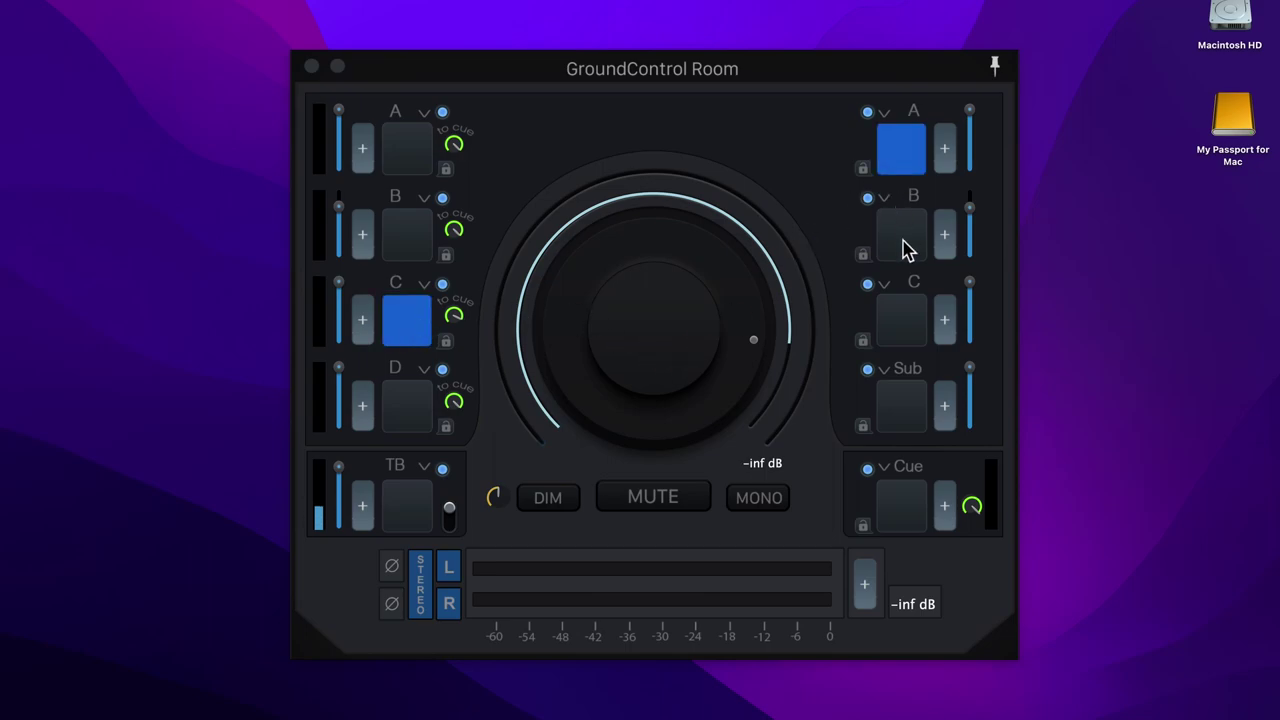
click(908, 249)
click(900, 325)
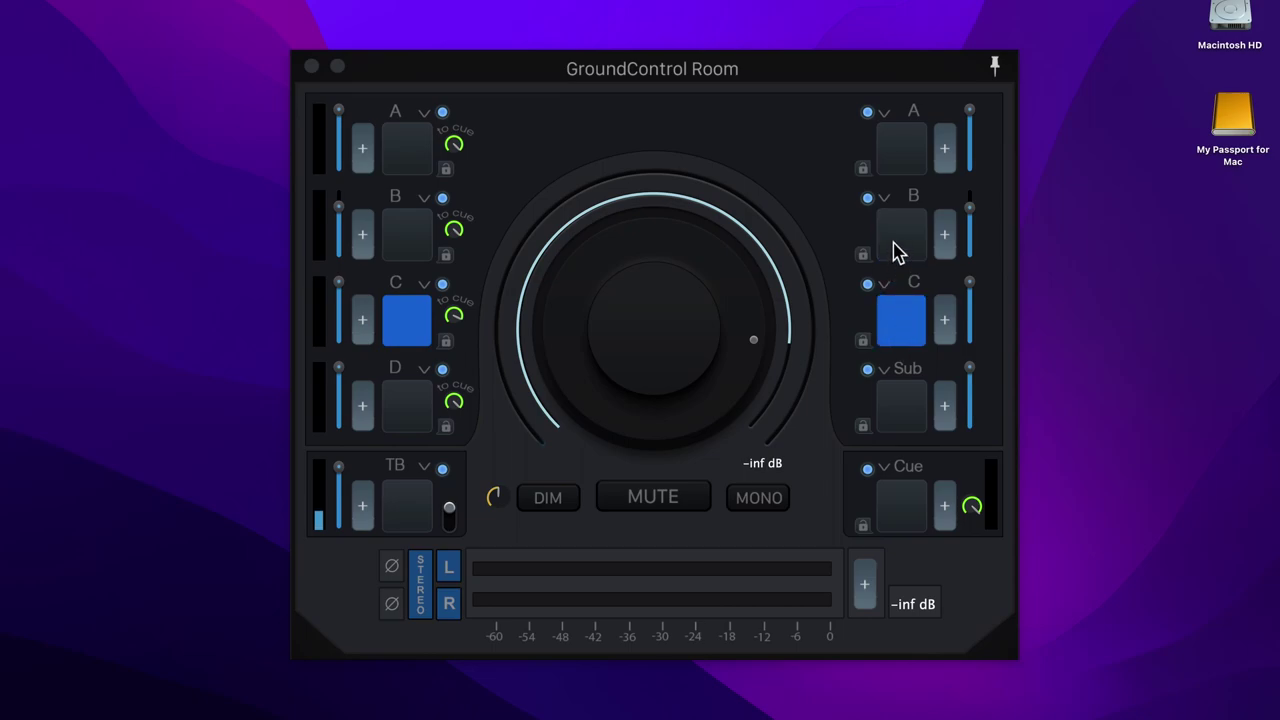
click(897, 248)
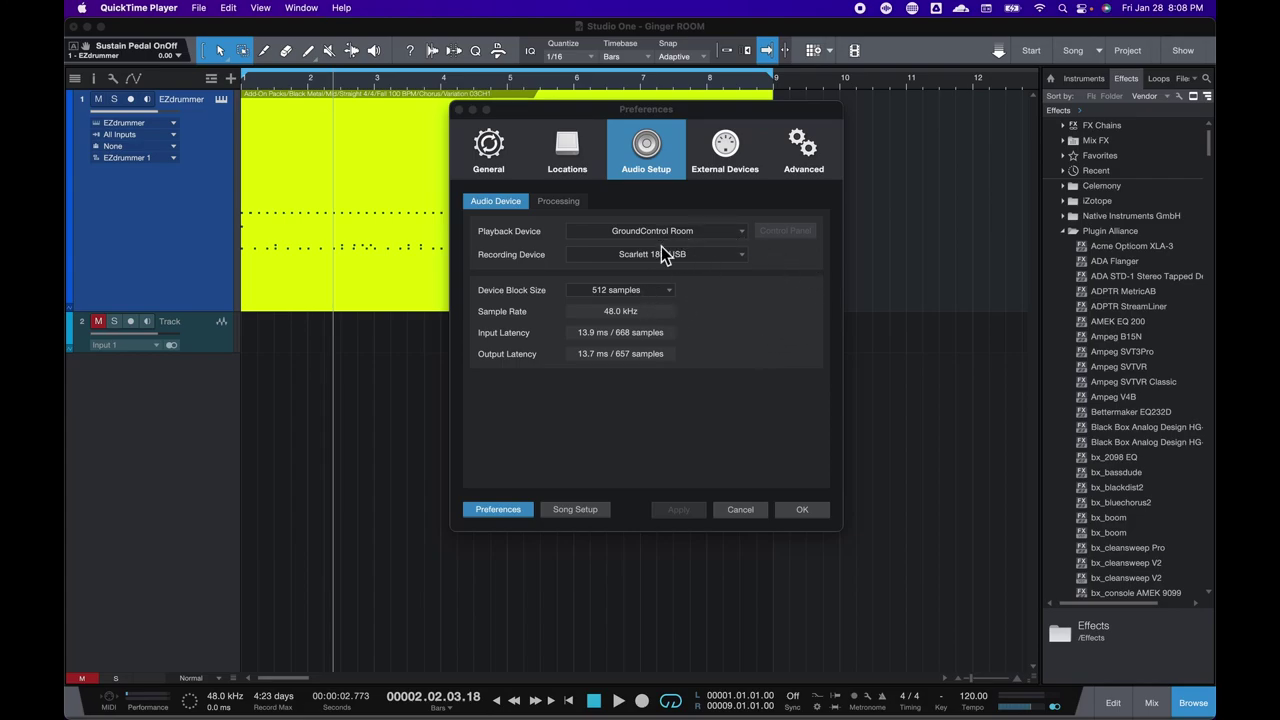
Show the Mac's sound output list in Control Center, with Mac Sounds selected.
click(1084, 10)
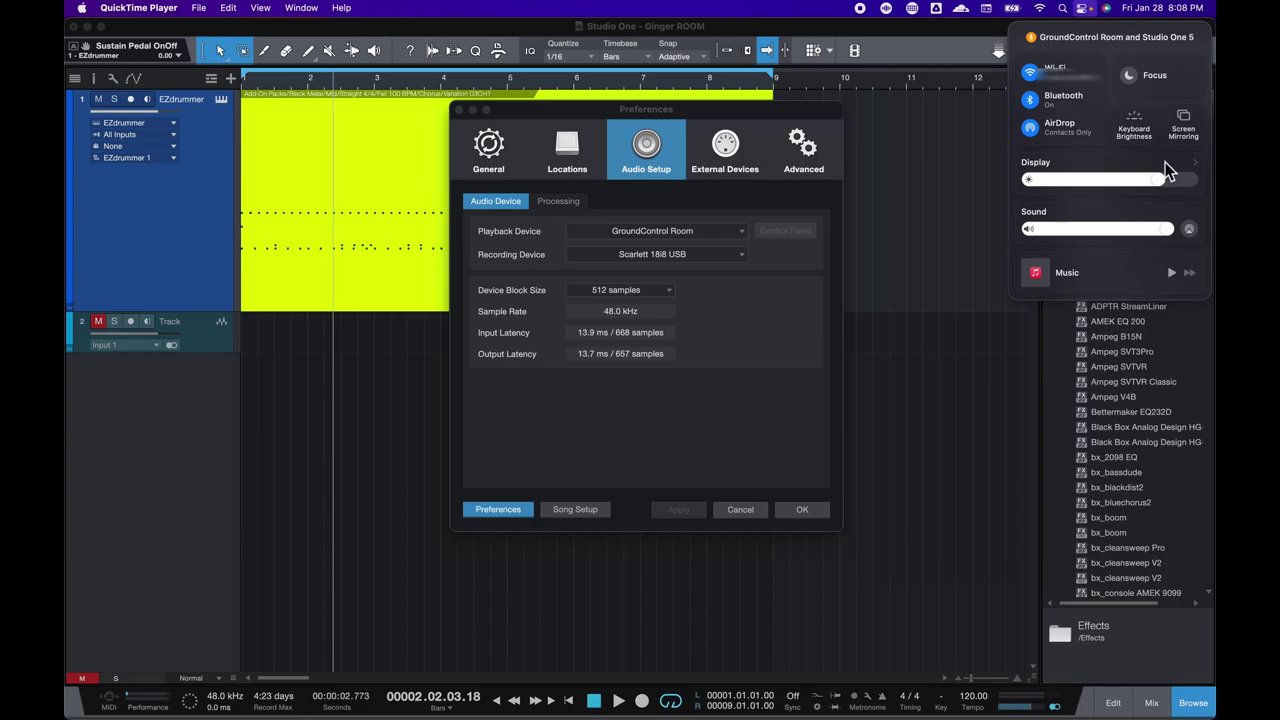
click(1199, 213)
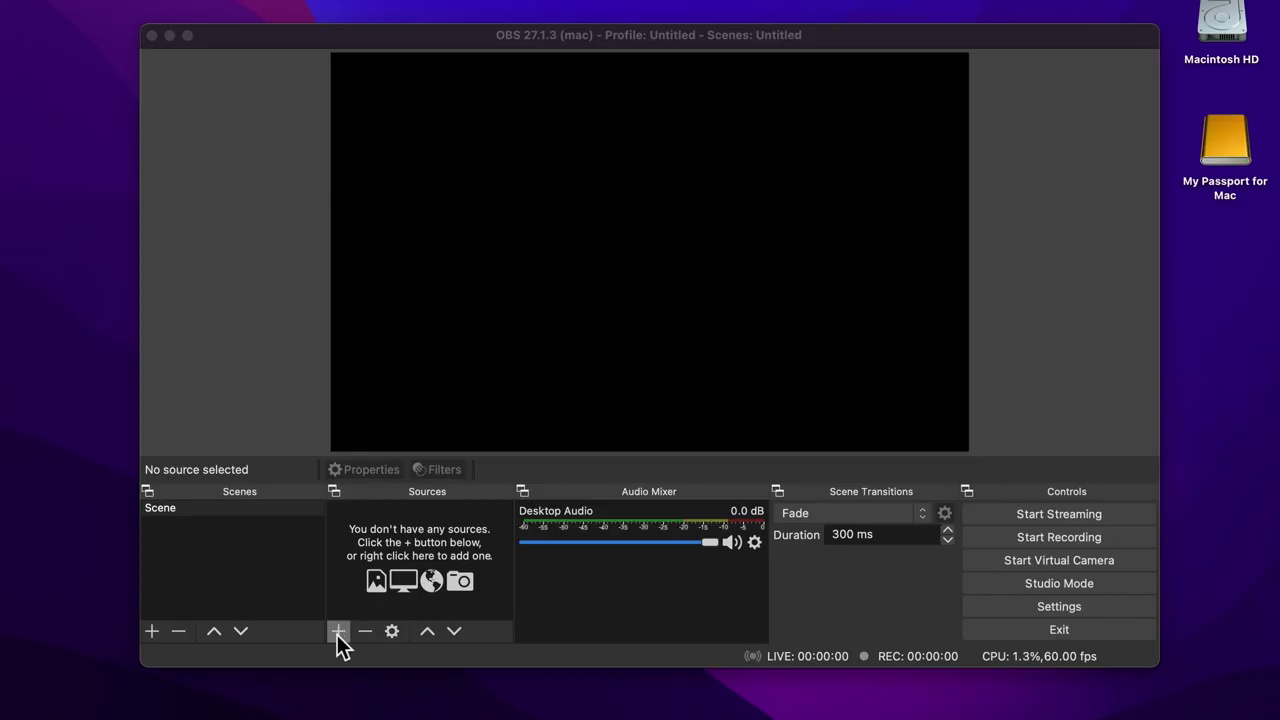
Add a Display Capture source in OBS with its default name and settings.
click(339, 632)
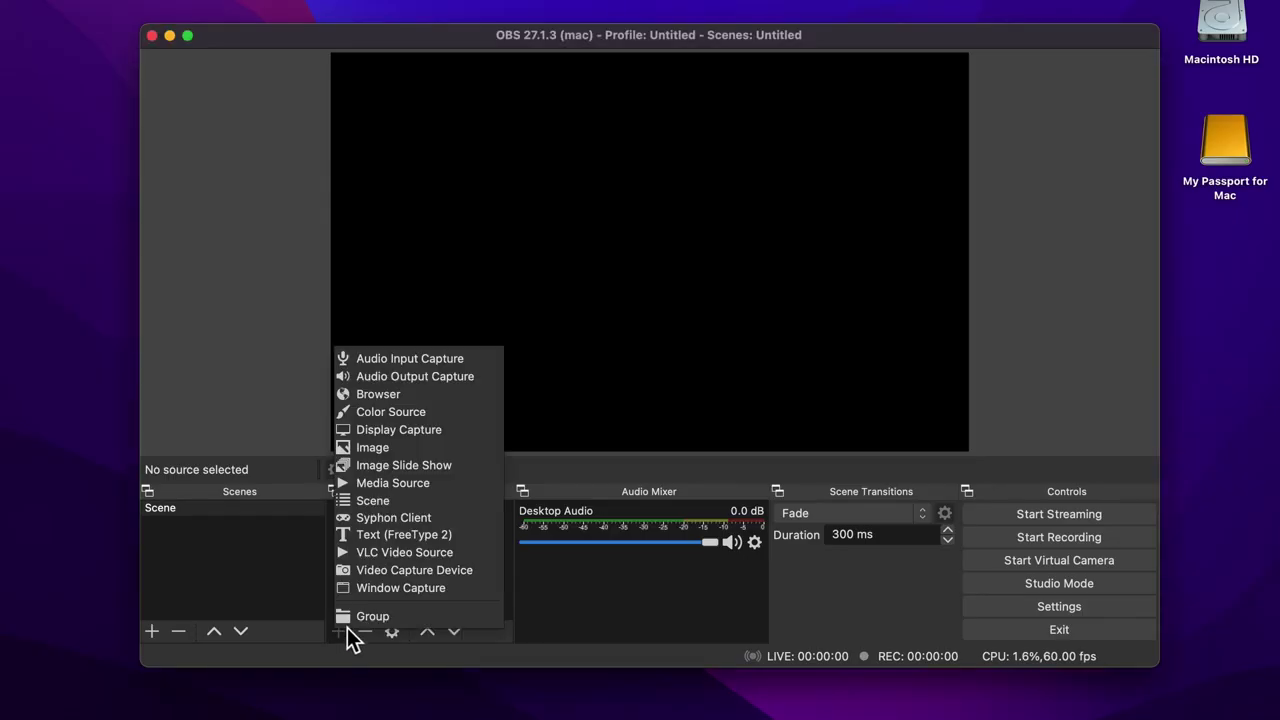
click(410, 427)
click(751, 455)
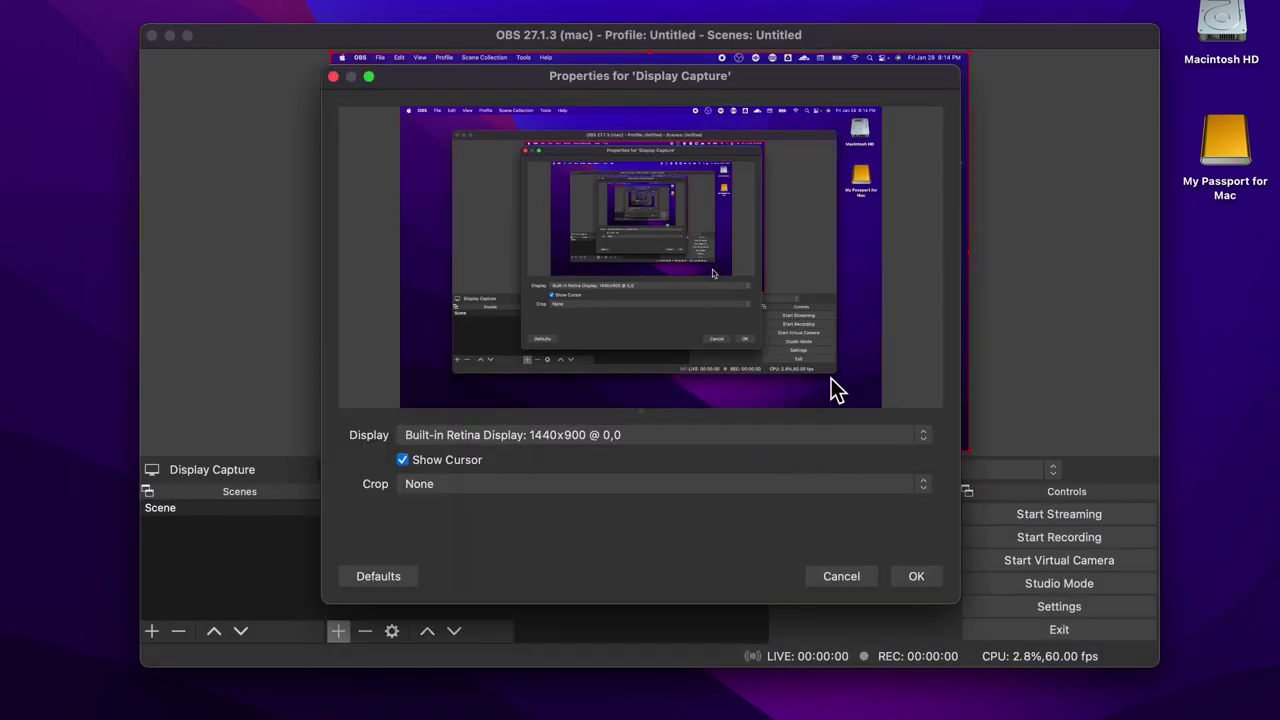
click(914, 575)
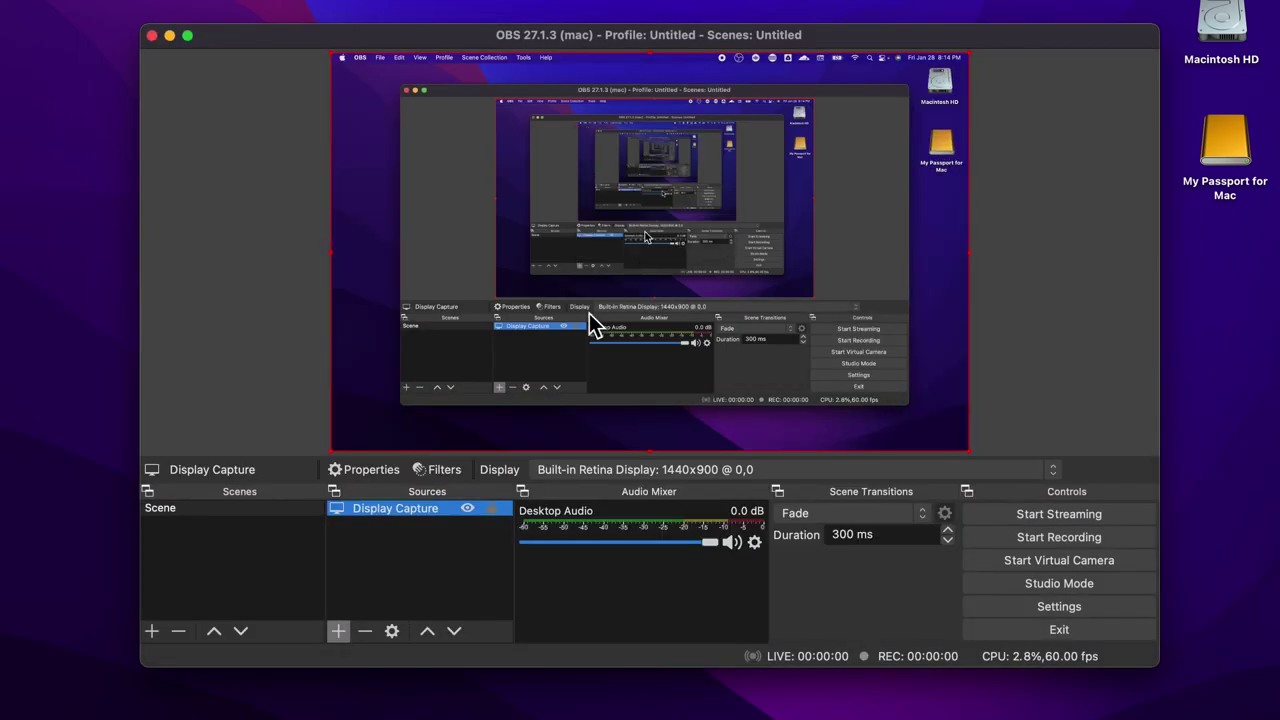
Add an Audio Input Capture named 'DAW Audio' using the GroundControl Room device.
click(438, 568)
click(339, 632)
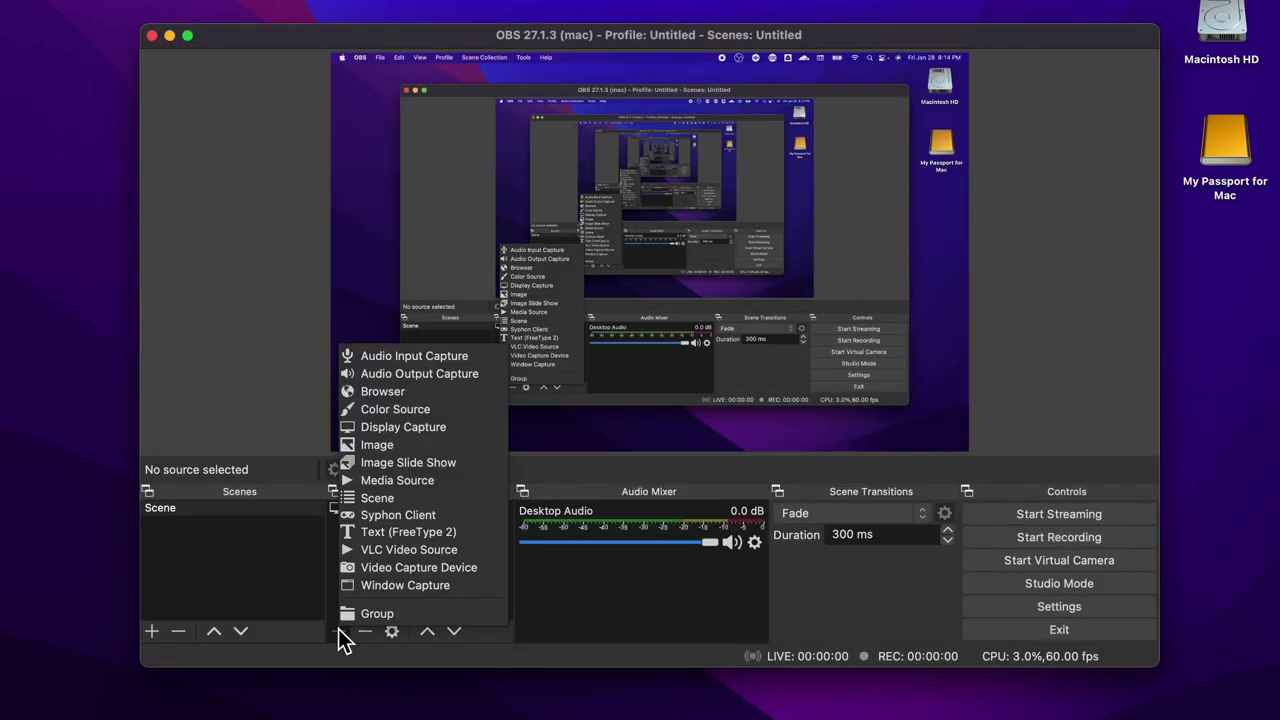
click(408, 355)
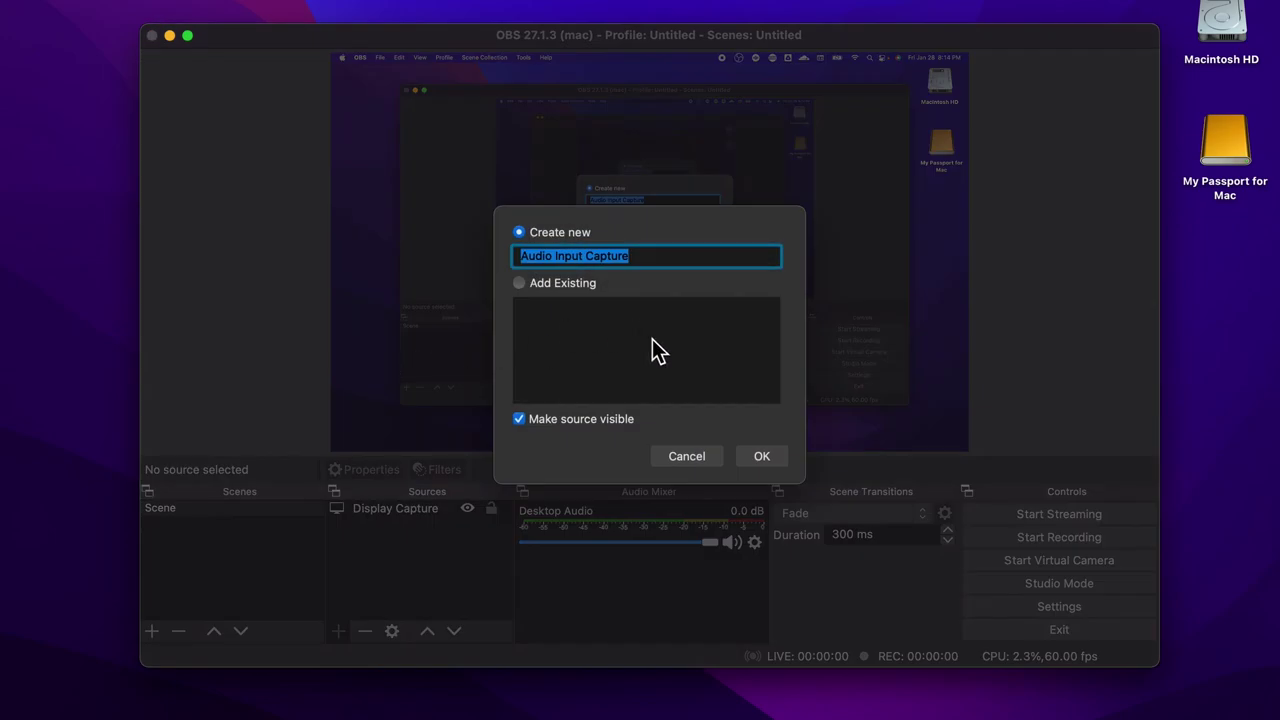
text(DAW Audio)
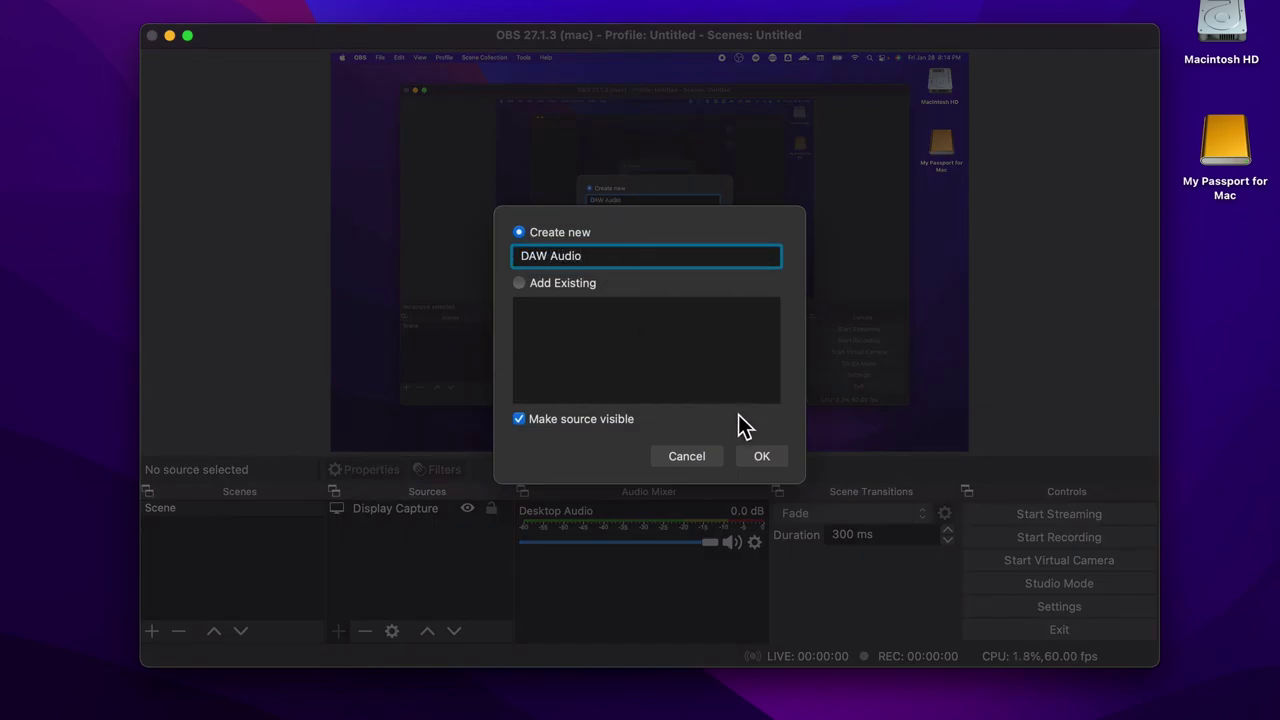
click(762, 456)
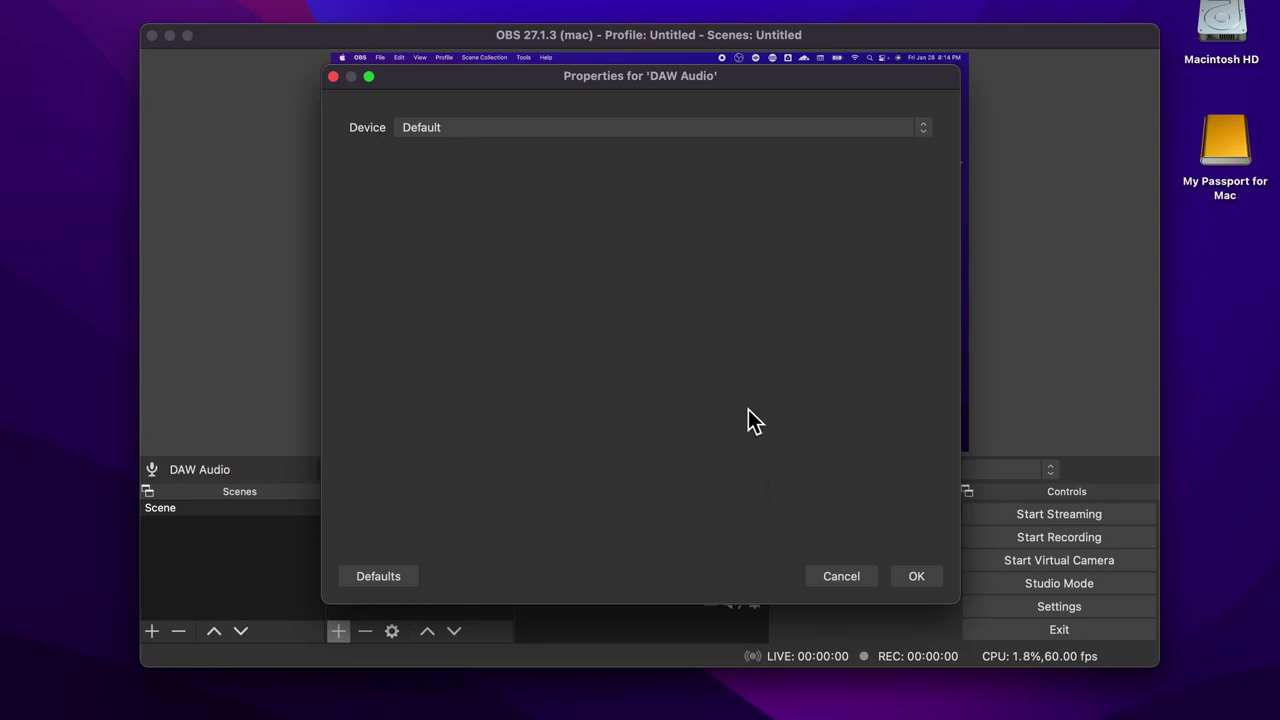
click(760, 131)
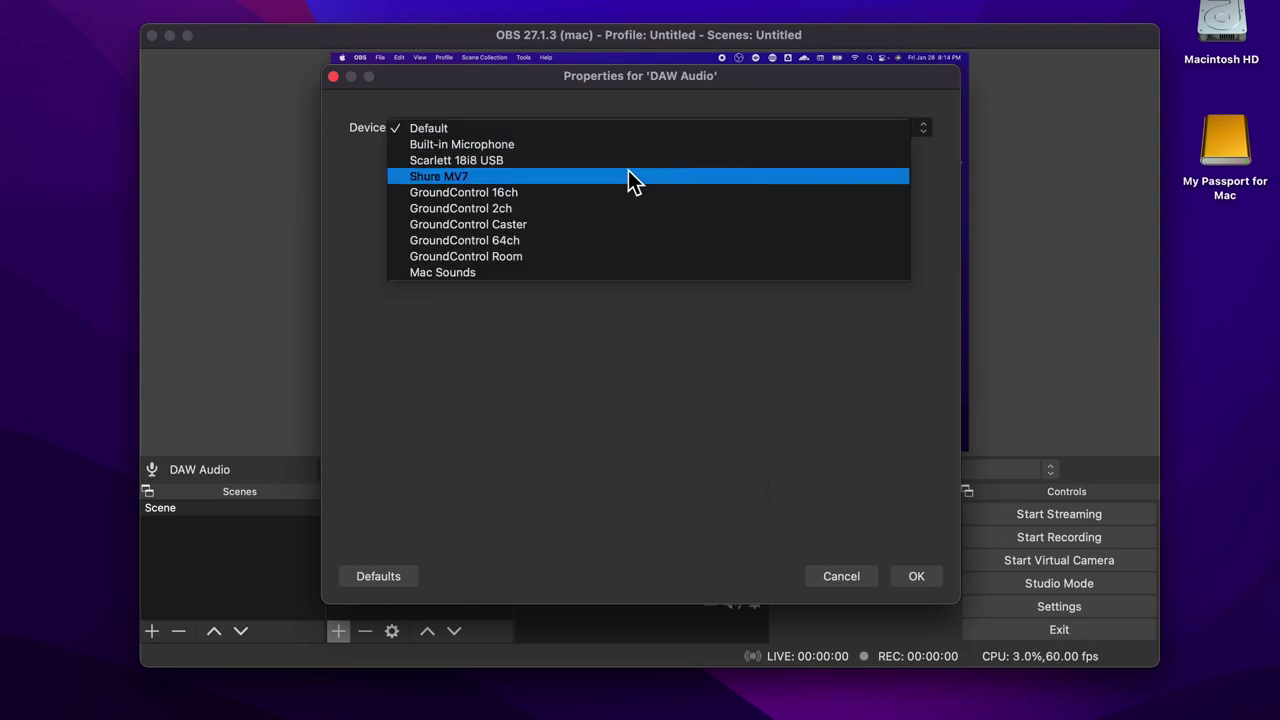
click(540, 257)
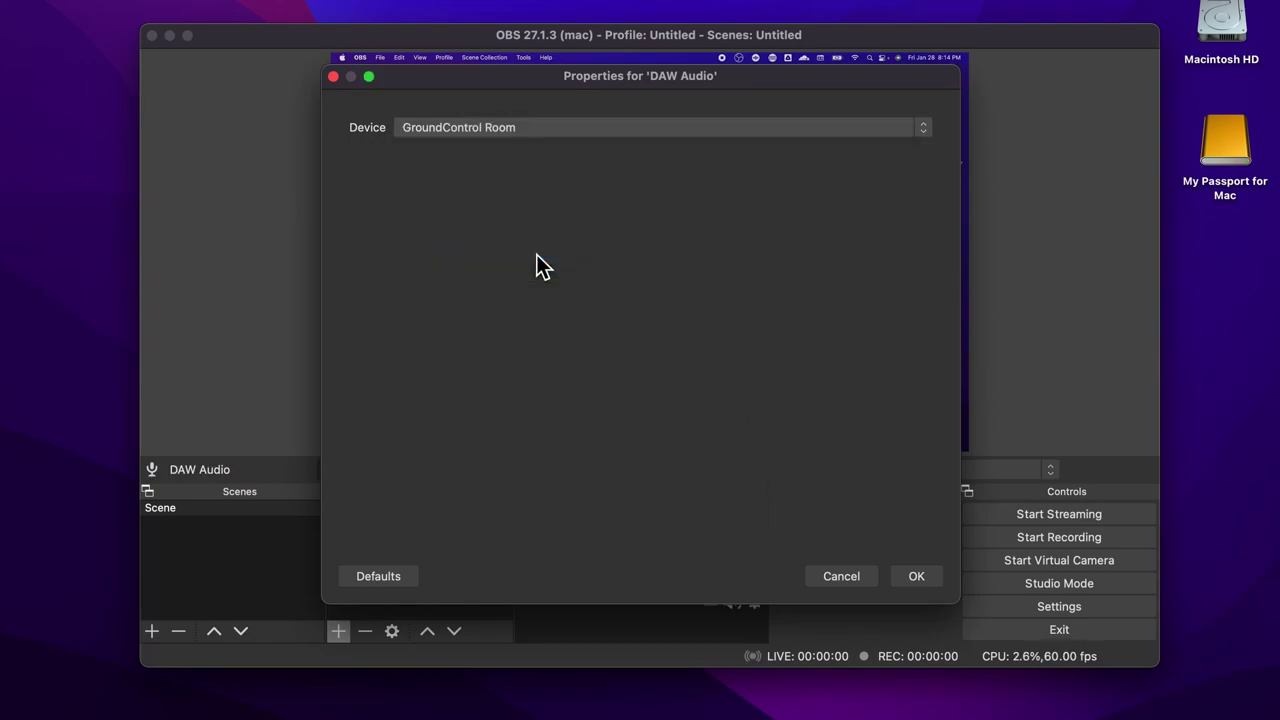
click(914, 577)
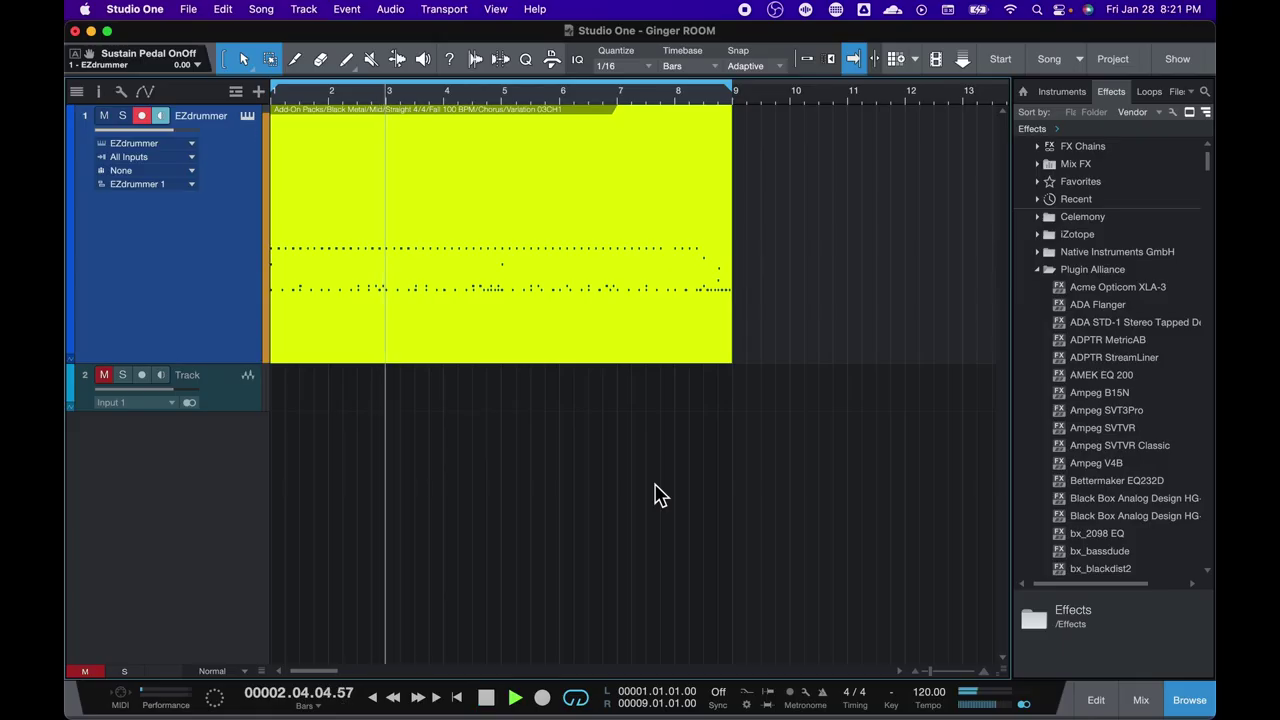
Set OBS's Desktop Audio device to Mac Sounds, then bring Brave's YouTube video forward.
click(966, 692)
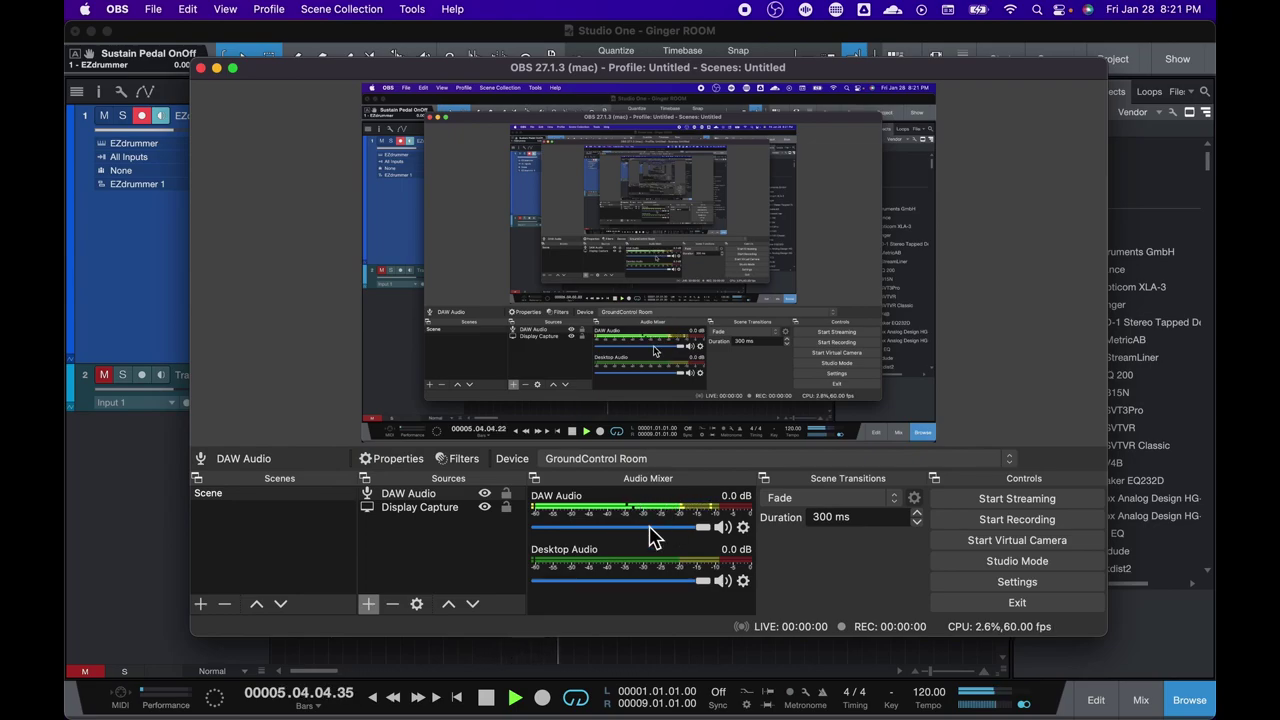
click(743, 581)
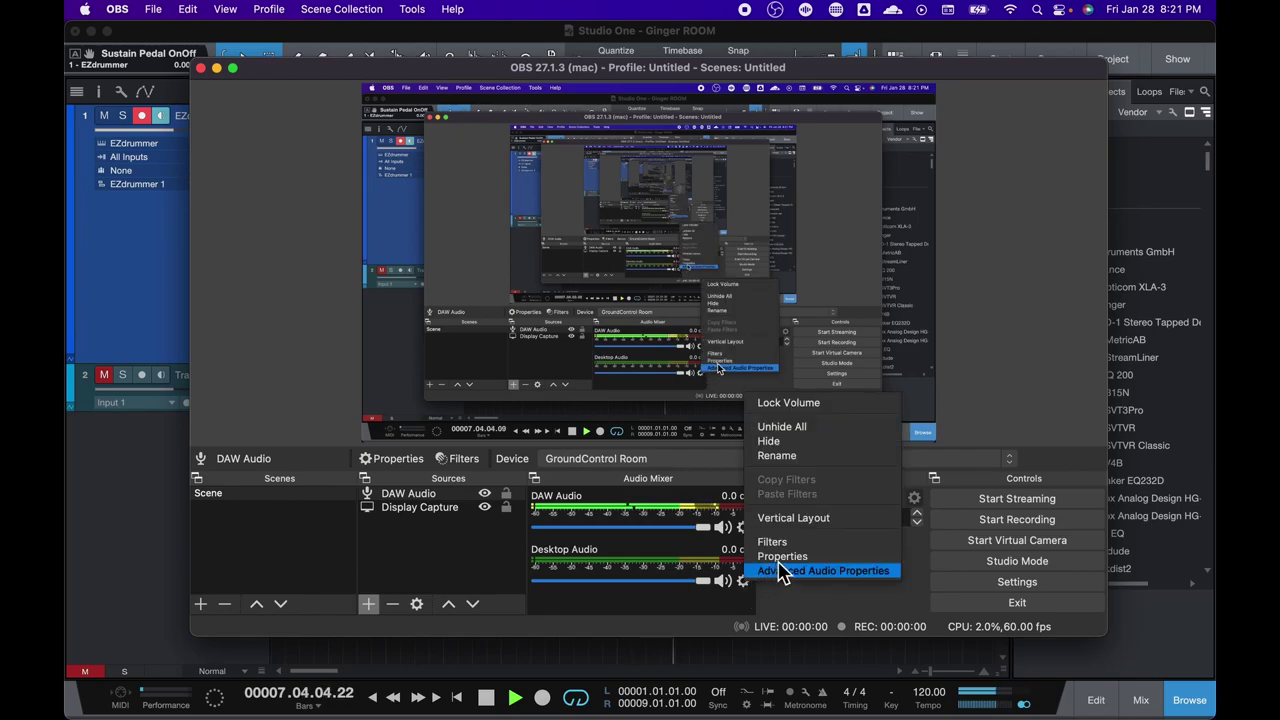
click(783, 557)
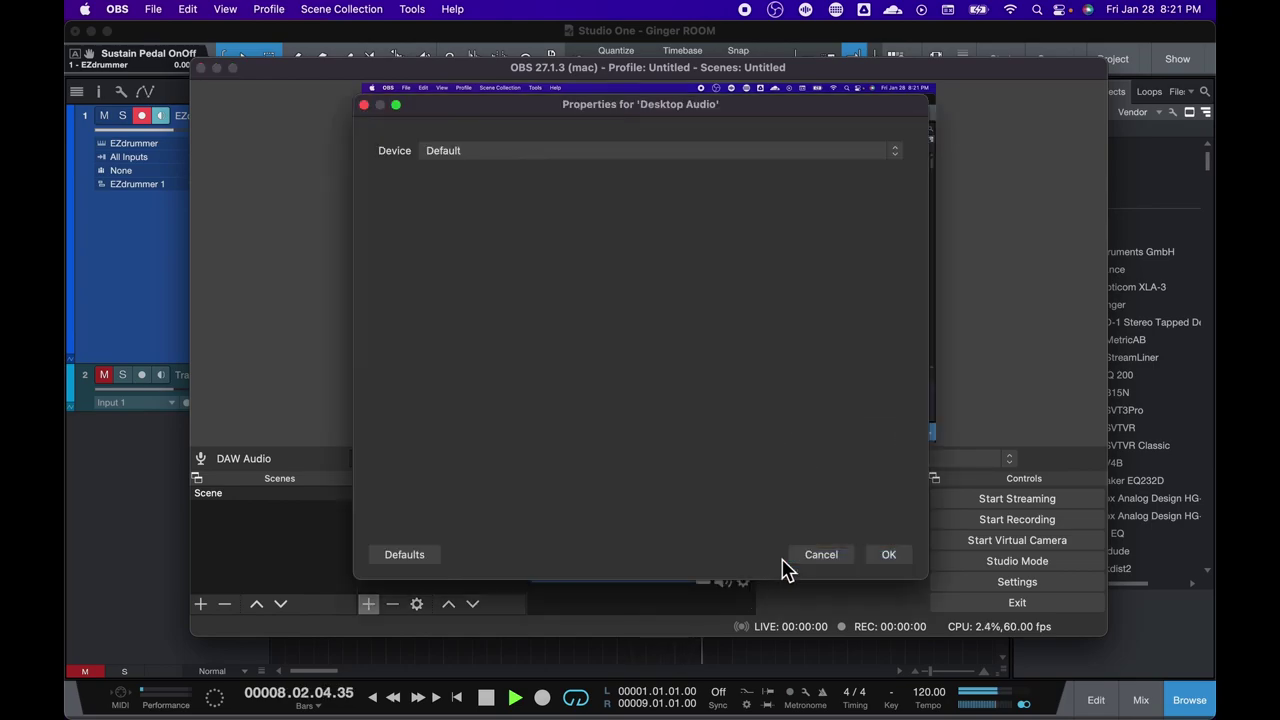
click(631, 154)
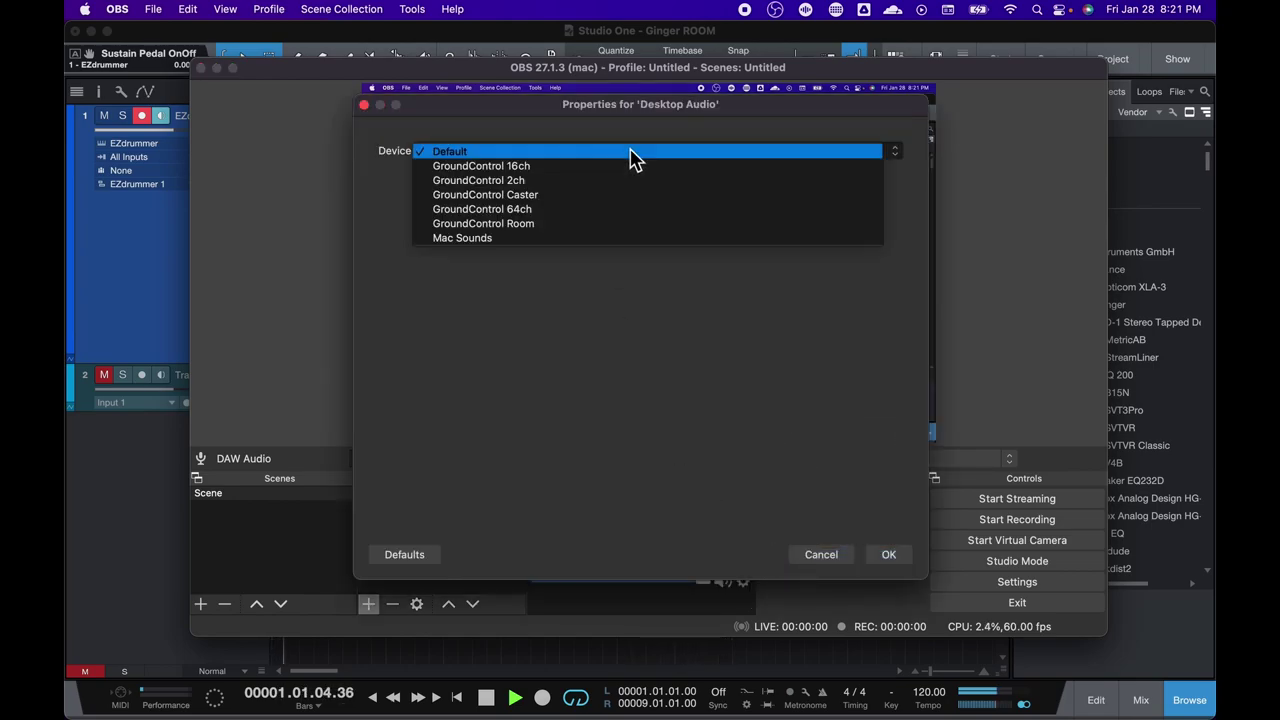
click(480, 240)
click(889, 557)
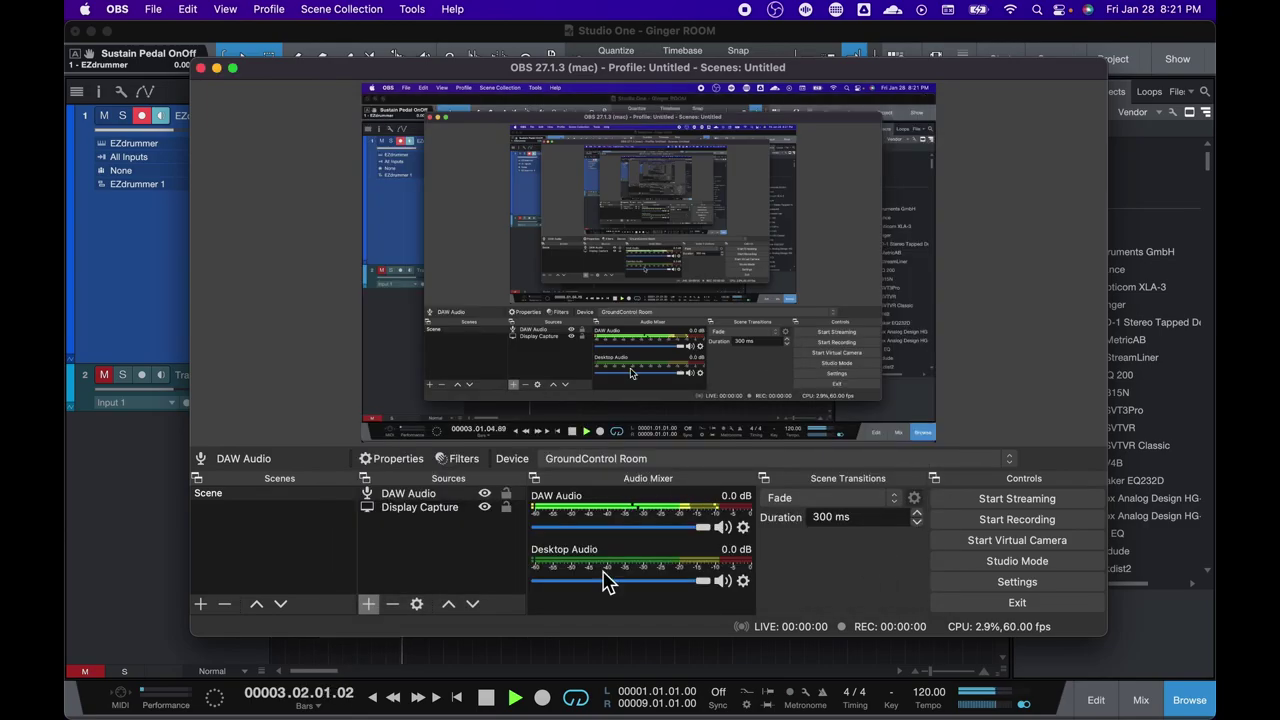
key(ctrl+Up)
click(413, 332)
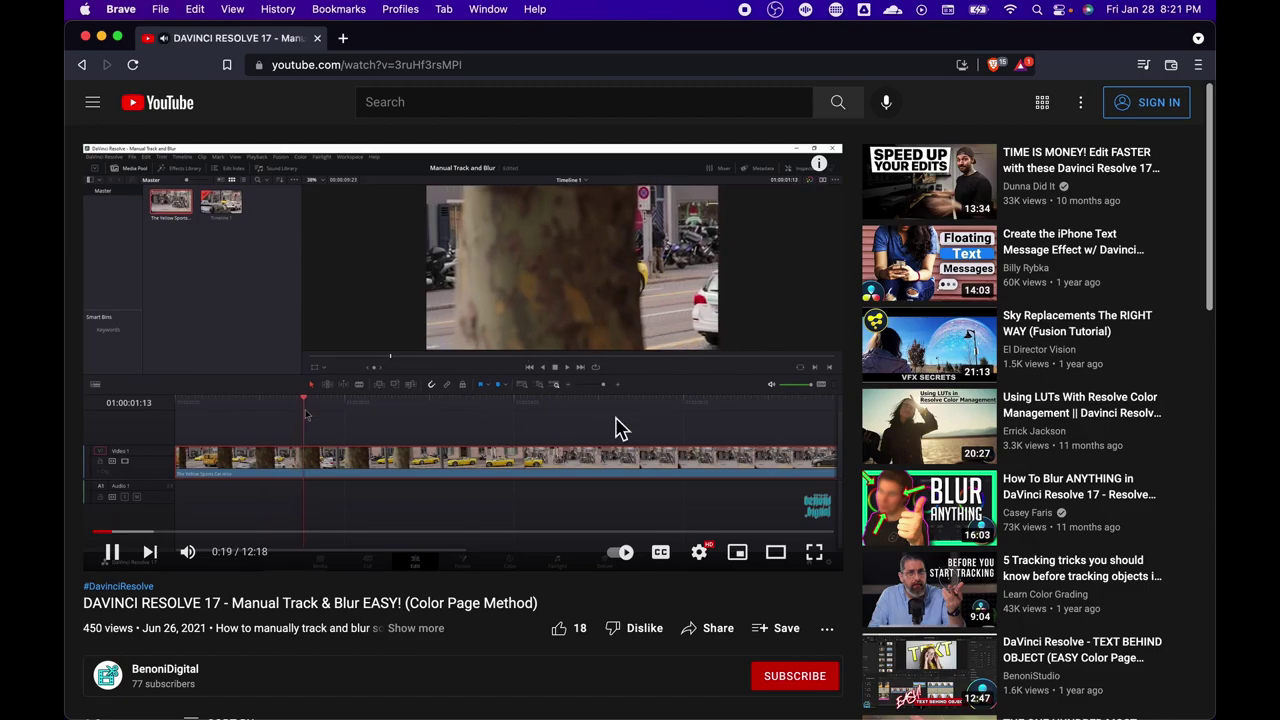
Add a third OBS source, Audio Input Capture, keeping the Default device.
key(ctrl+Up)
click(700, 620)
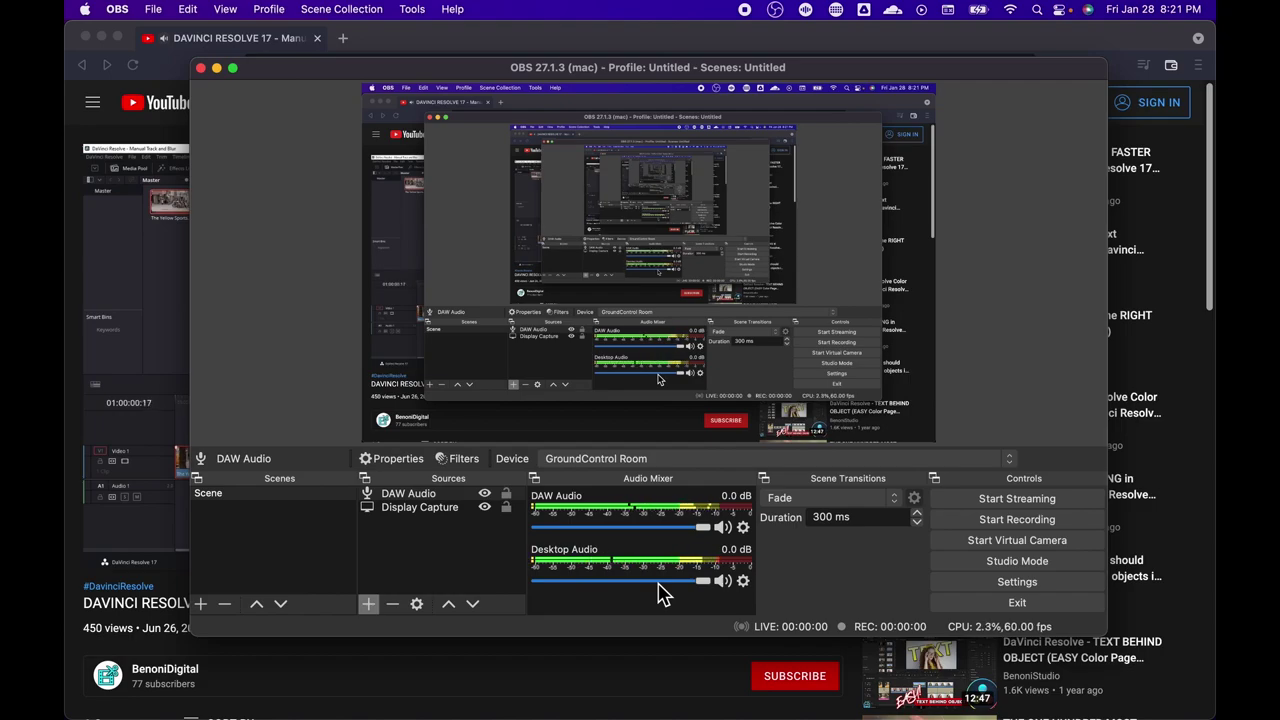
click(368, 604)
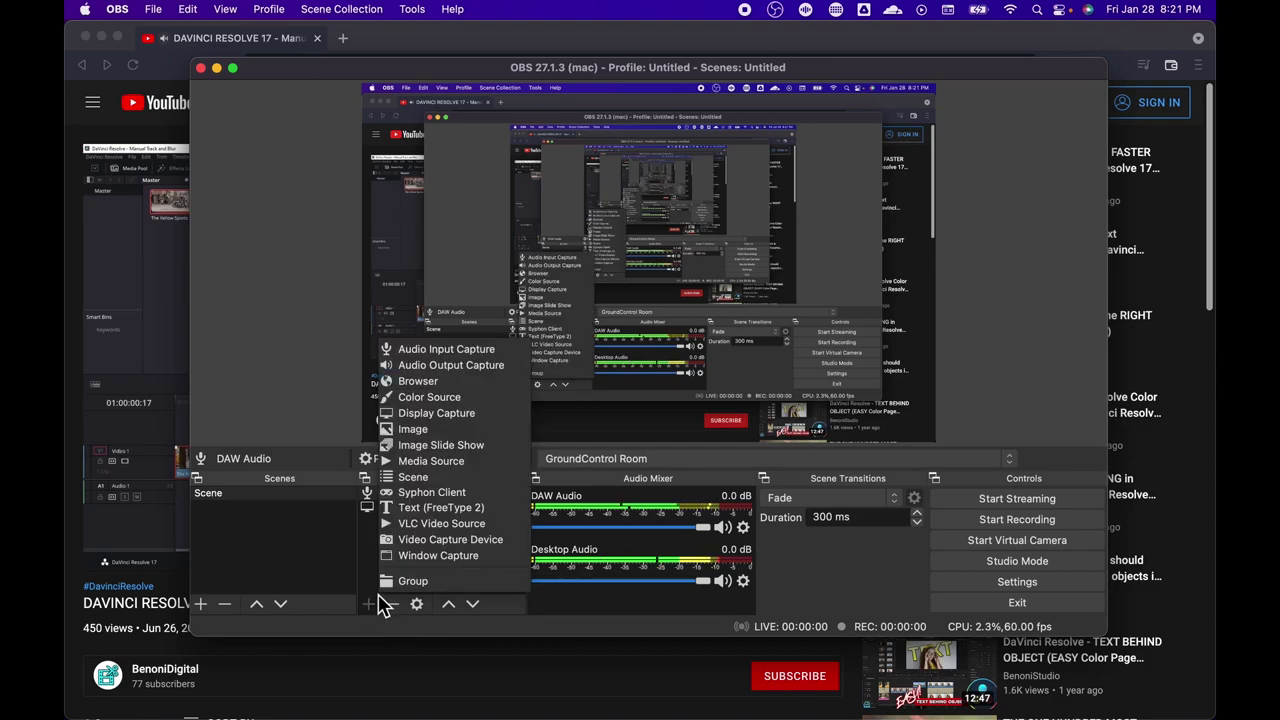
click(440, 347)
click(470, 151)
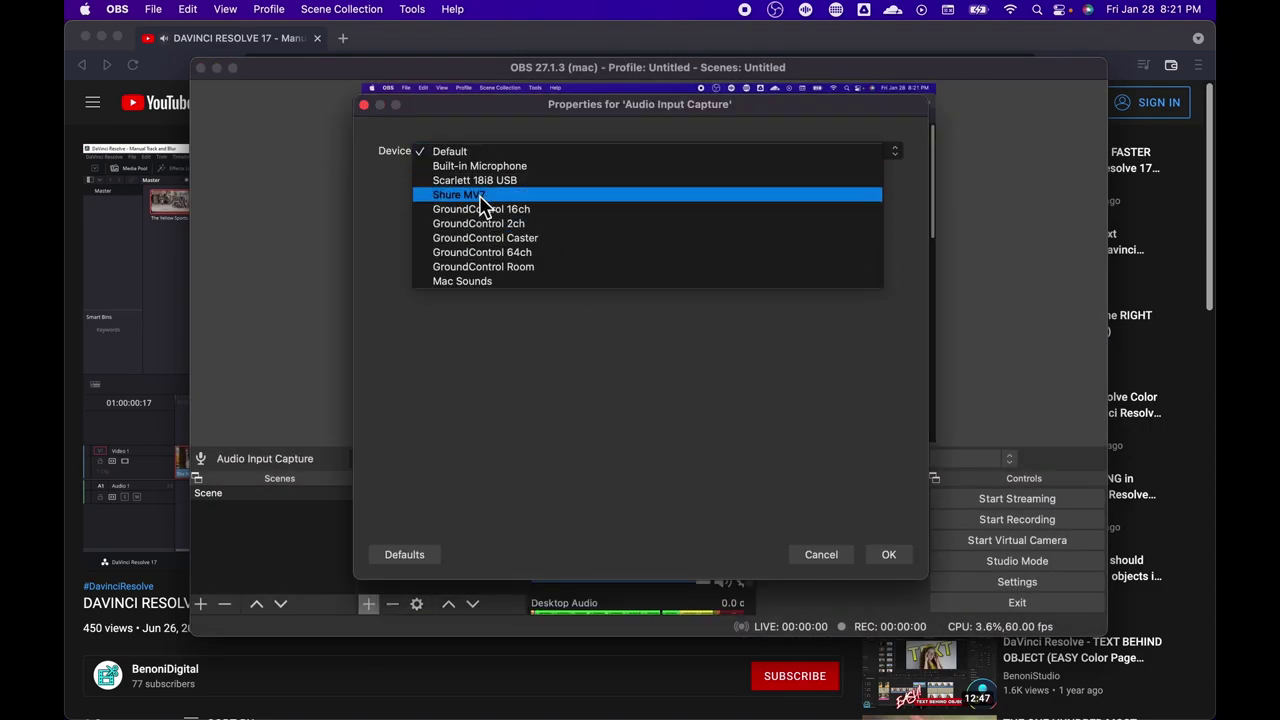
click(829, 560)
click(866, 558)
key(ctrl+Up)
click(620, 300)
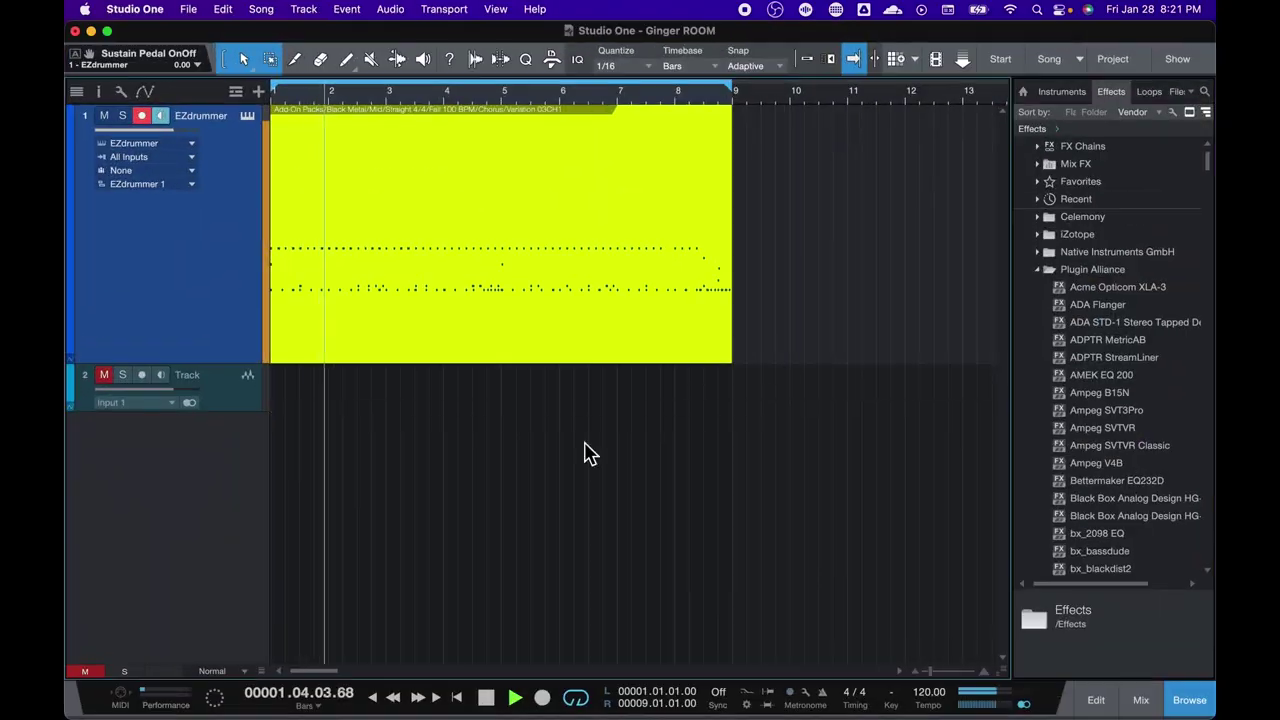
key(ctrl+Up)
Arrange the windows with OBS top-left and GroundControl Room over OBS's right side.
click(737, 497)
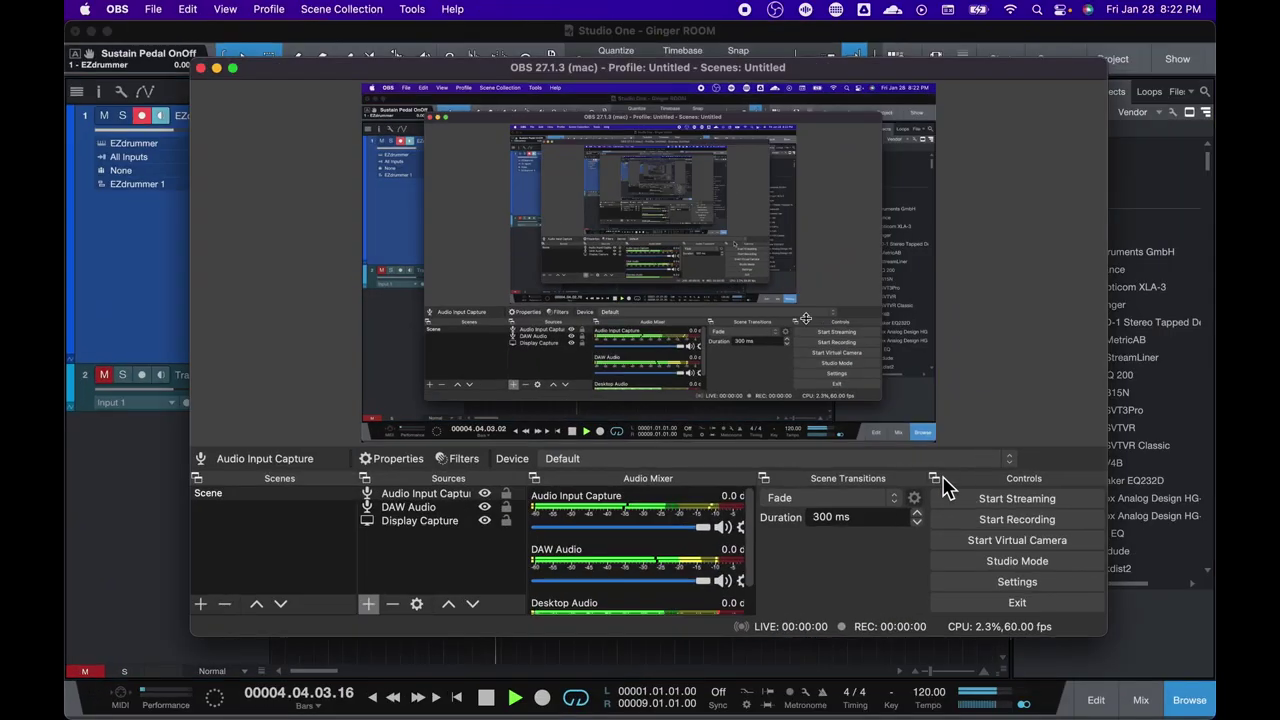
click(886, 692)
drag(578, 107, 790, 107)
click(523, 109)
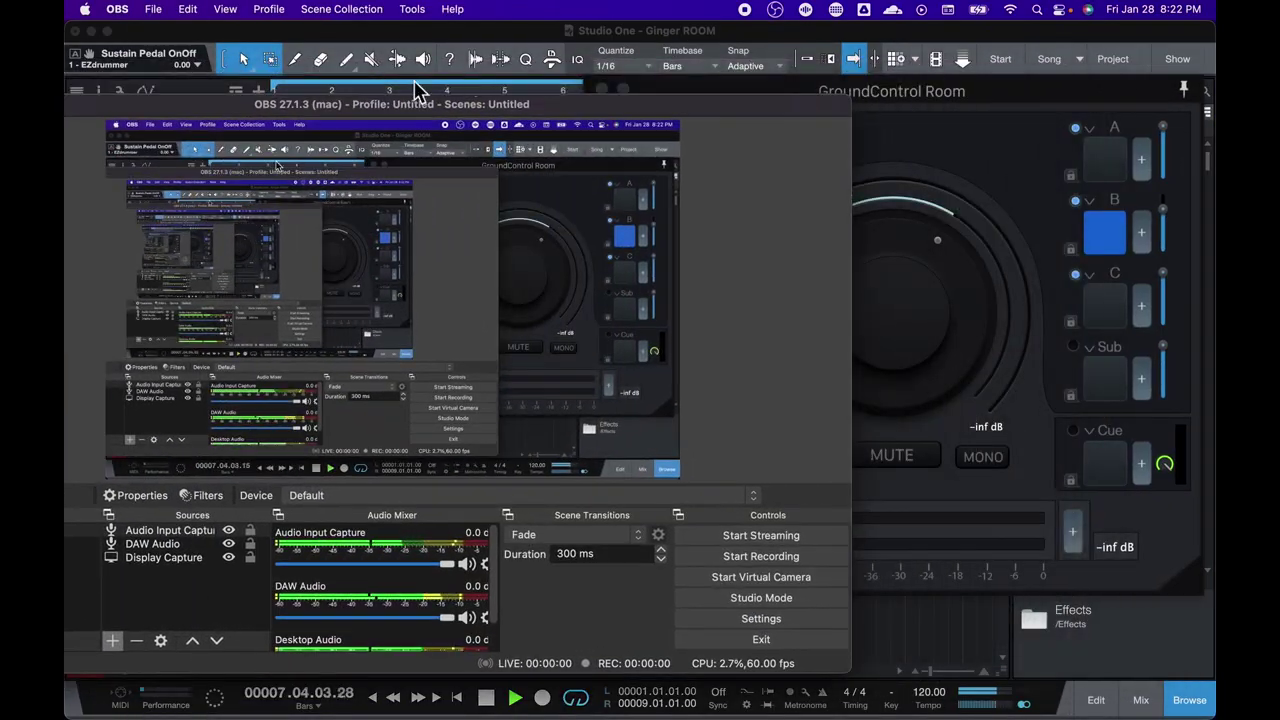
drag(430, 100, 440, 60)
drag(968, 91, 845, 117)
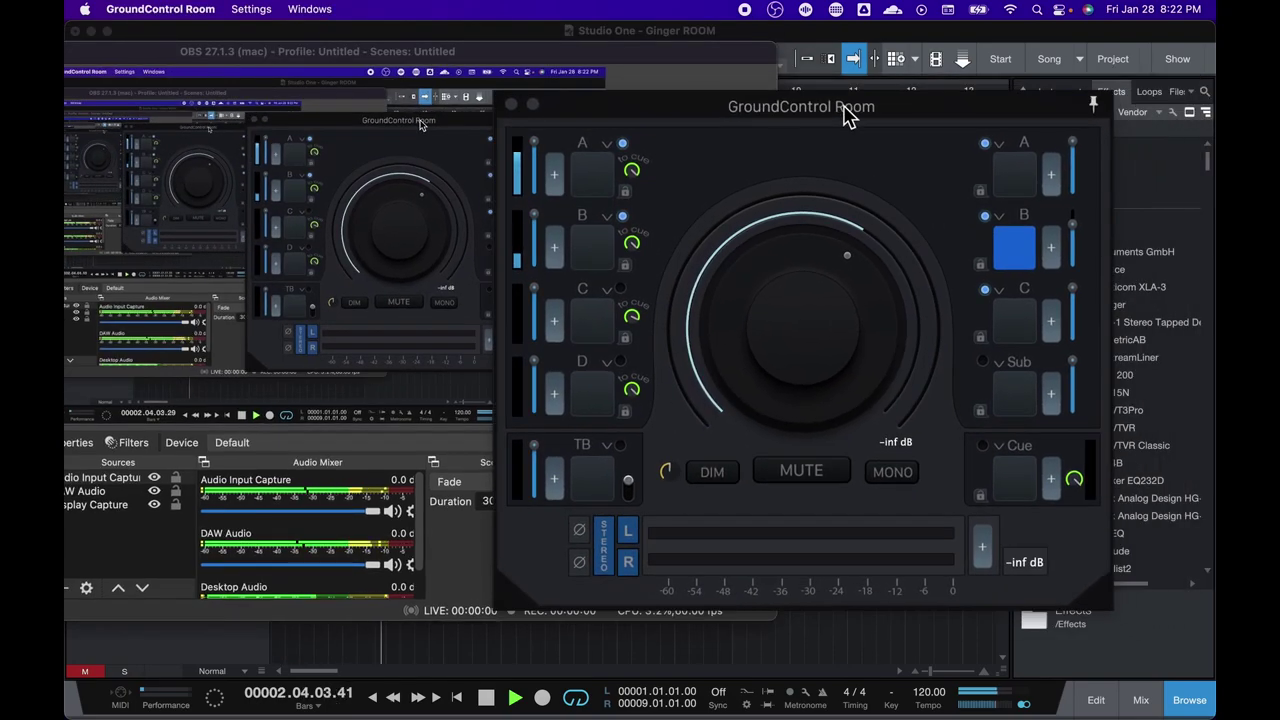
Adjust Room's main monitor level and channel A fader, and raise OBS Audio Input Capture to -3.2 dB.
drag(785, 316, 714, 143)
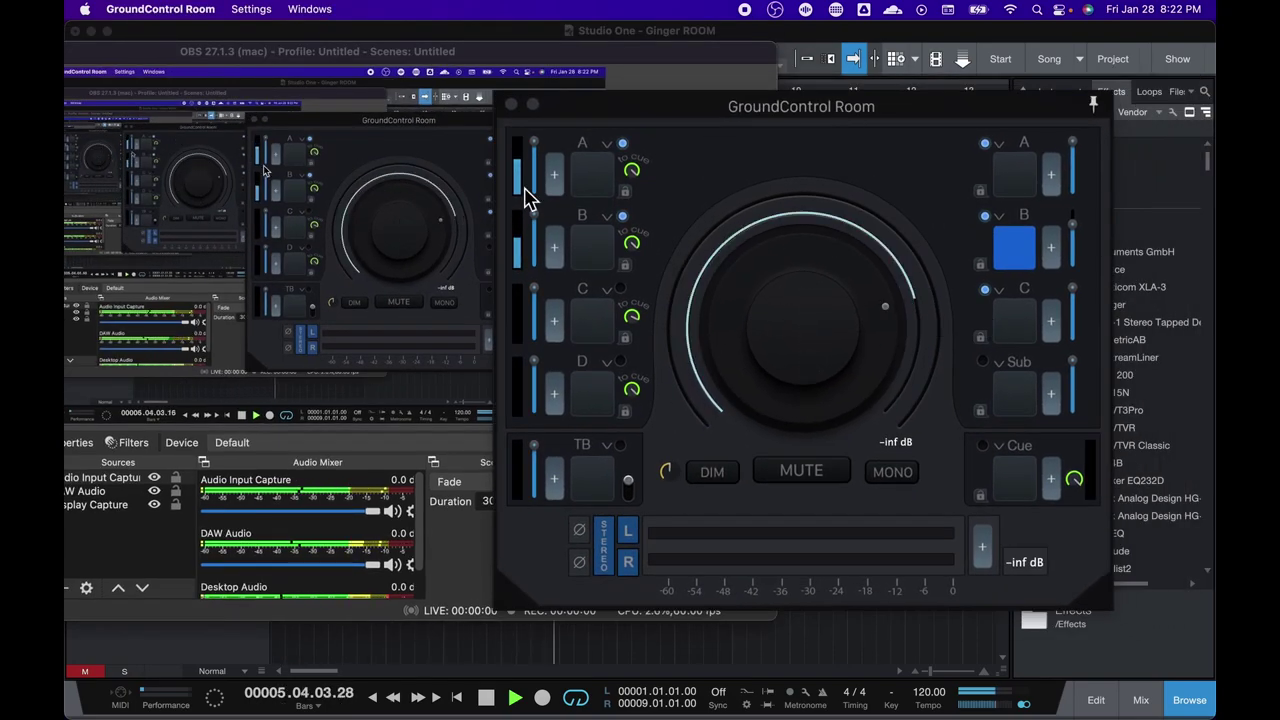
drag(525, 195, 557, 229)
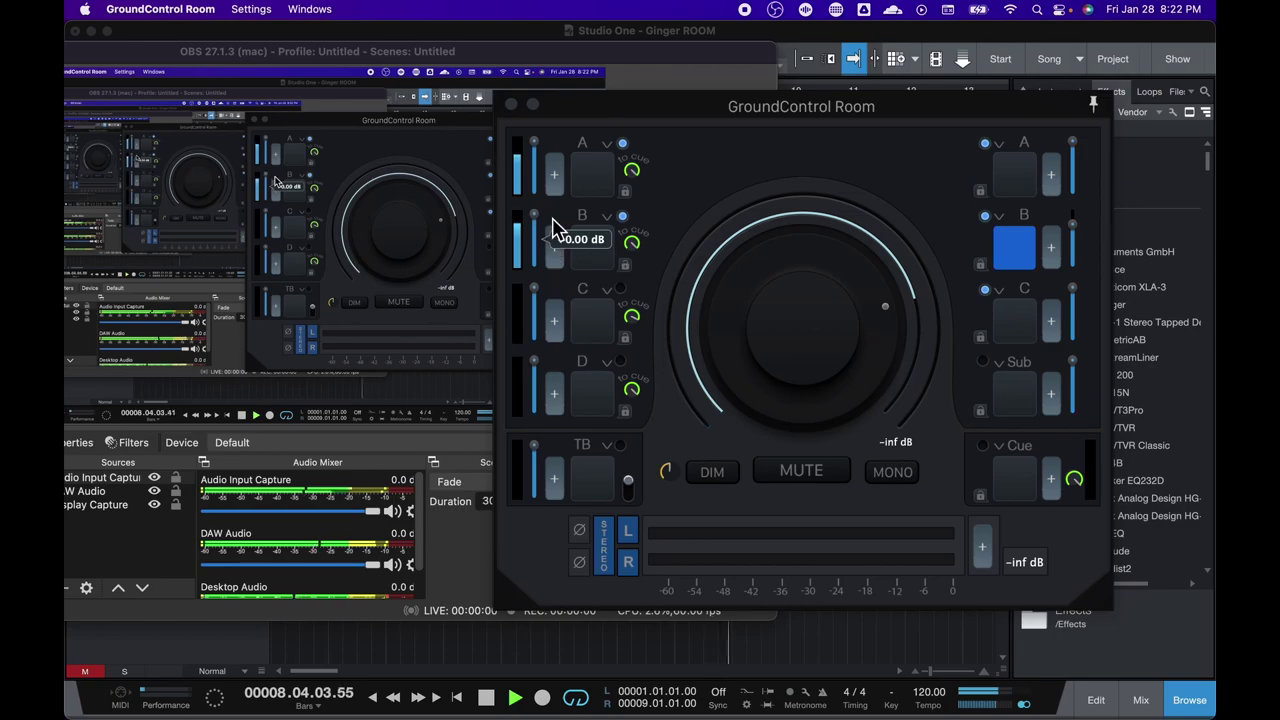
key(super+Tab)
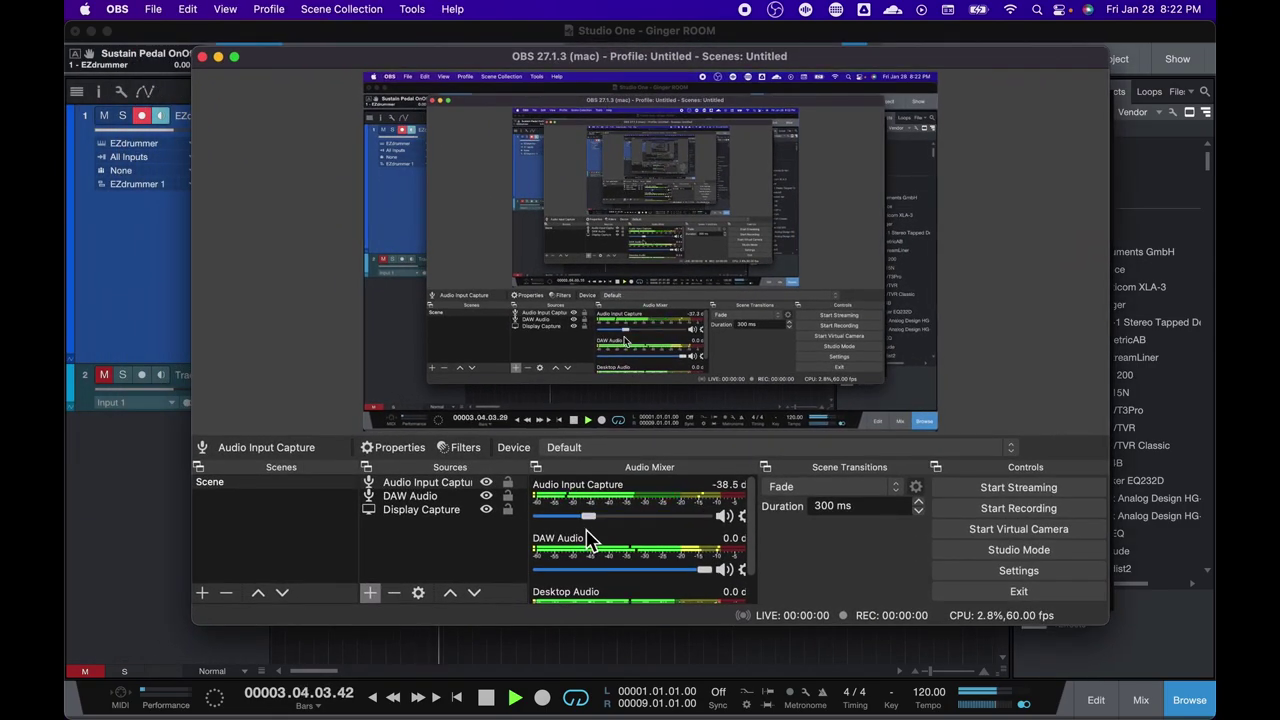
drag(587, 530, 679, 533)
Open Studio One's mix console, then return to OBS.
click(432, 648)
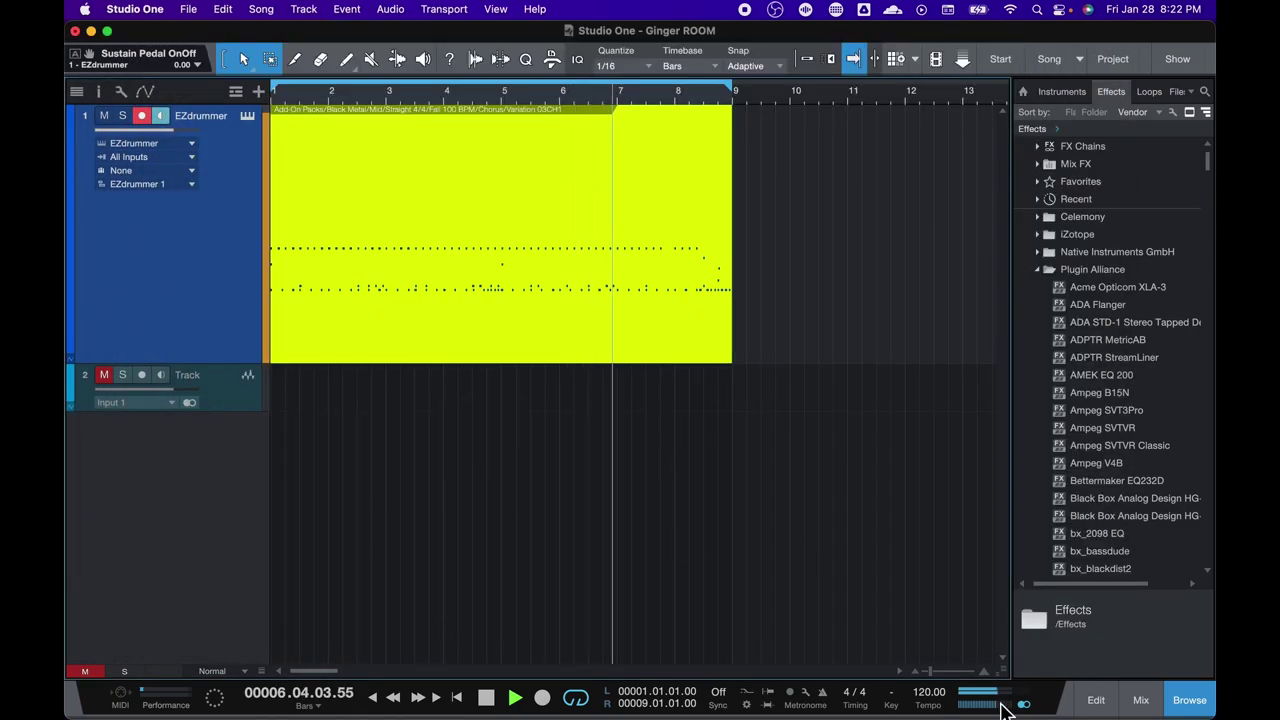
click(1141, 700)
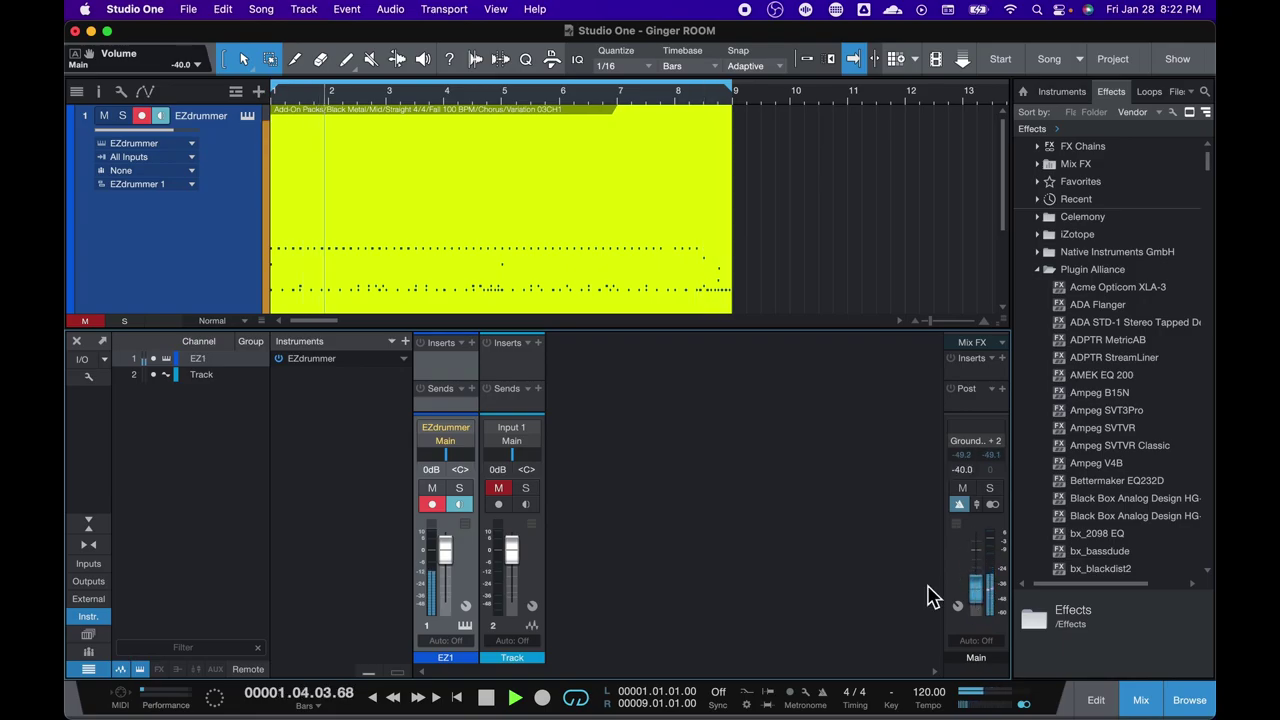
key(ctrl+Up)
click(440, 590)
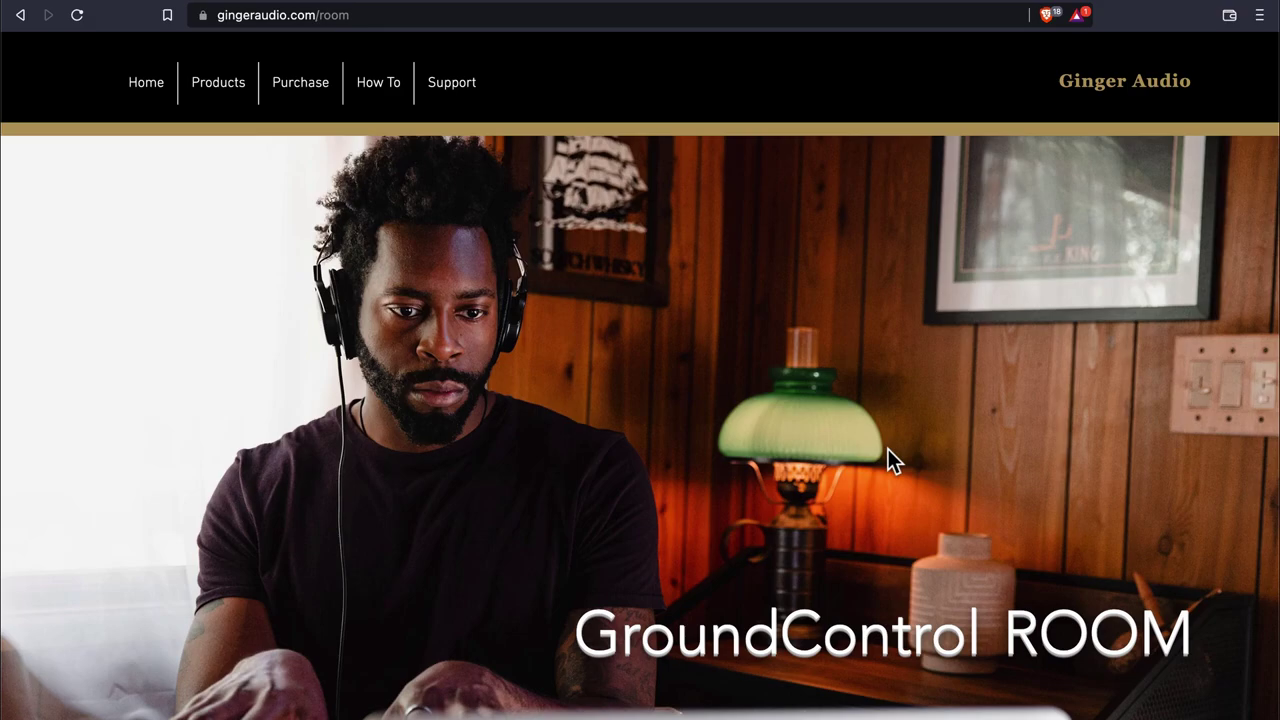
Scroll through the GroundControl ROOM product page in Brave.
scroll(888, 459, down, 5)
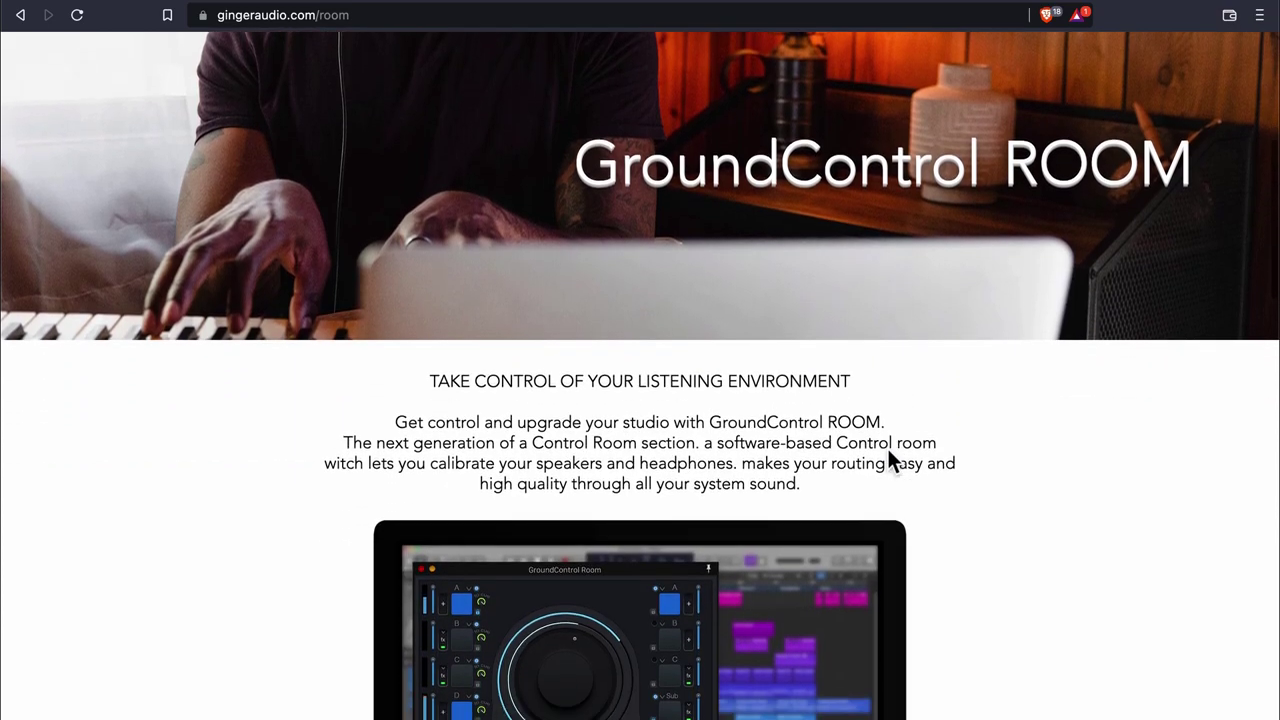
scroll(888, 450, down, 3)
scroll(888, 450, down, 2)
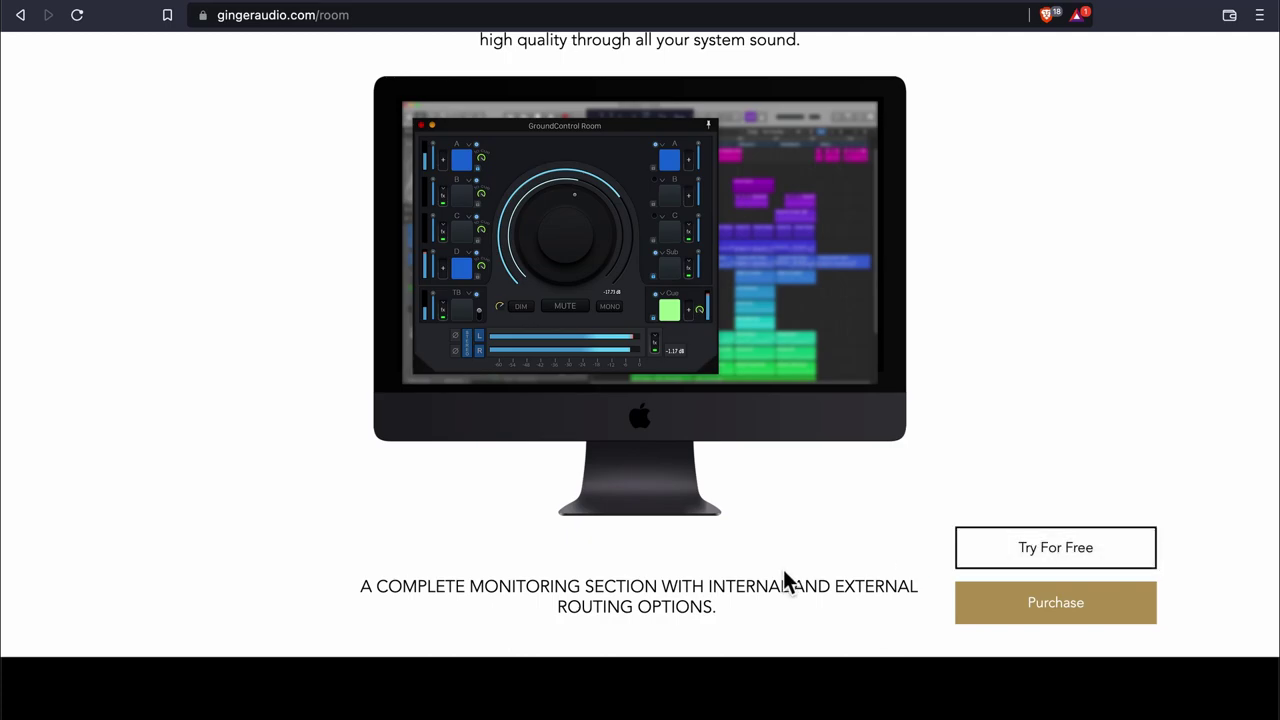
scroll(389, 494, up, 10)
Open the GroundControl CASTER page from Products and scroll to its mixer section.
mouse_move(219, 87)
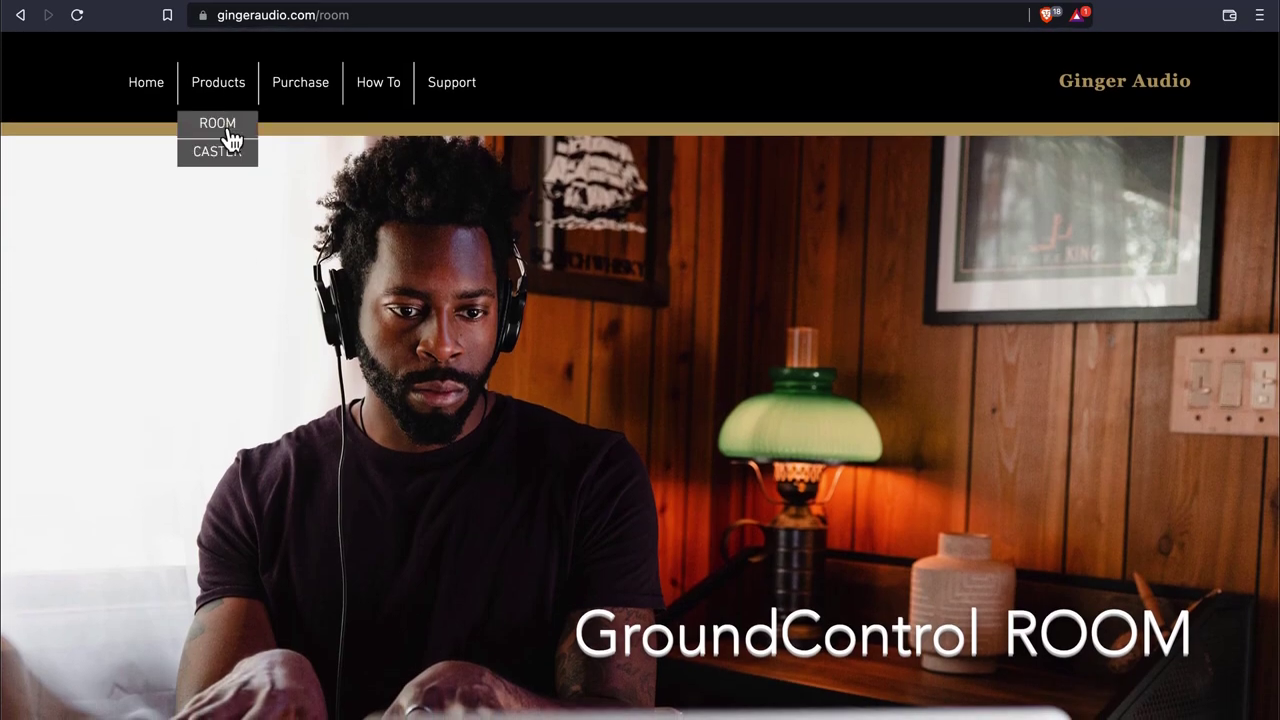
click(226, 158)
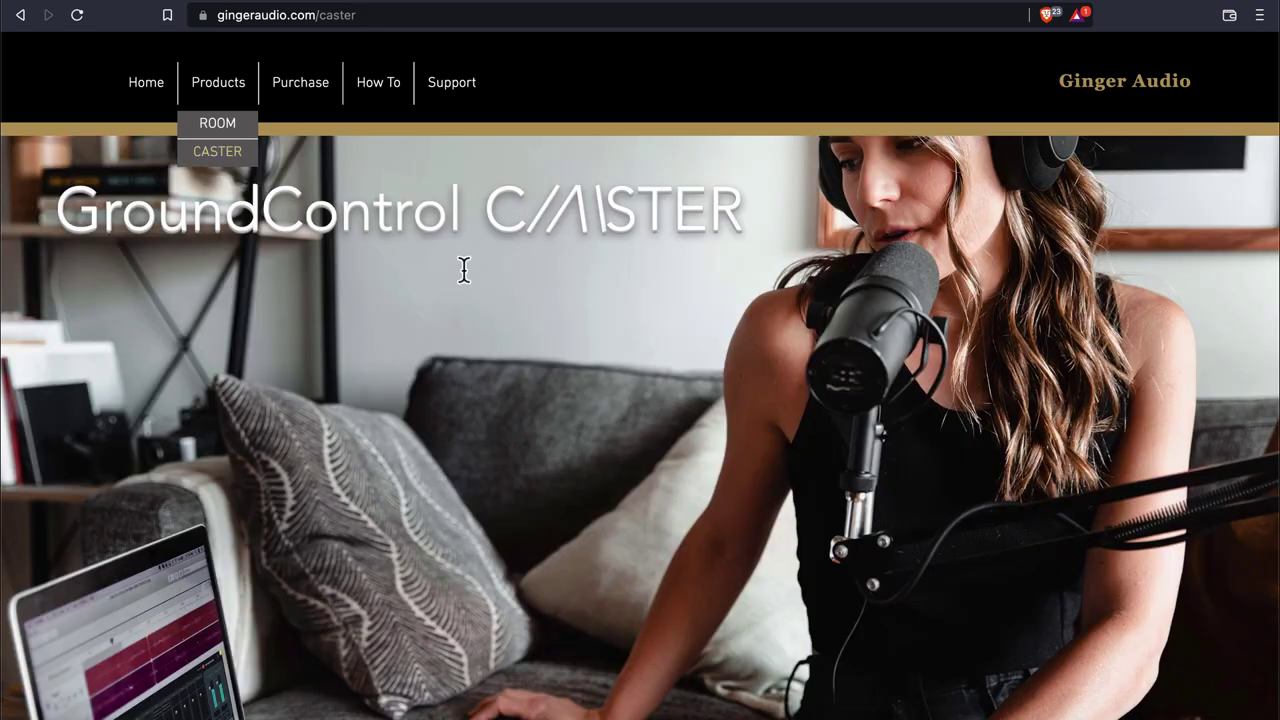
scroll(535, 370, down, 3)
scroll(535, 363, down, 10)
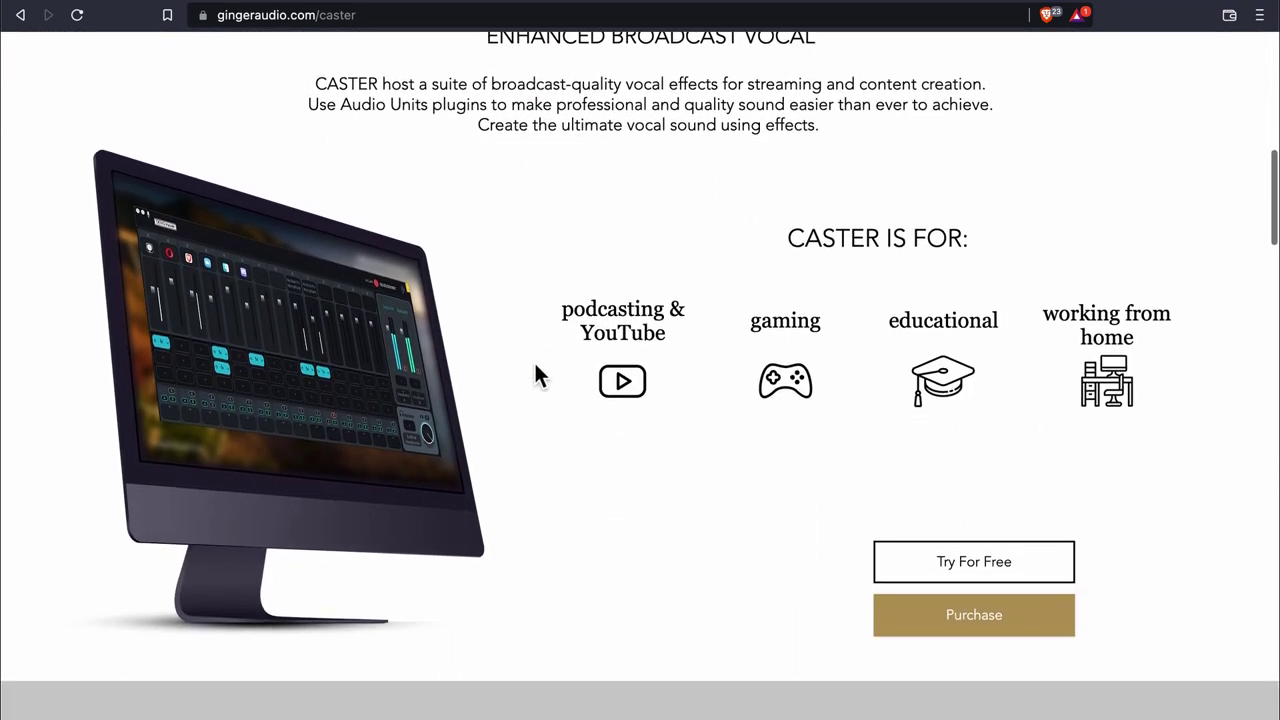
scroll(535, 363, down, 4)
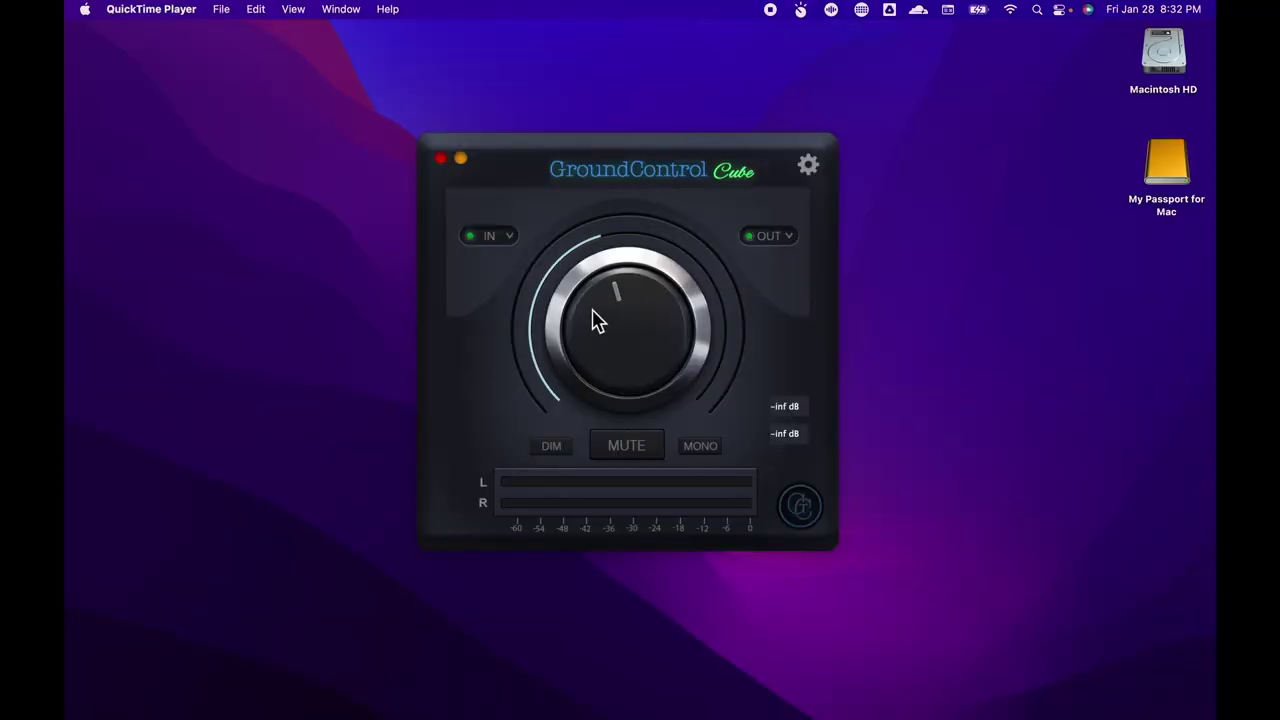
Check Cube's input device list unchanged, view the Cube download page, then select Room's input A.
click(508, 238)
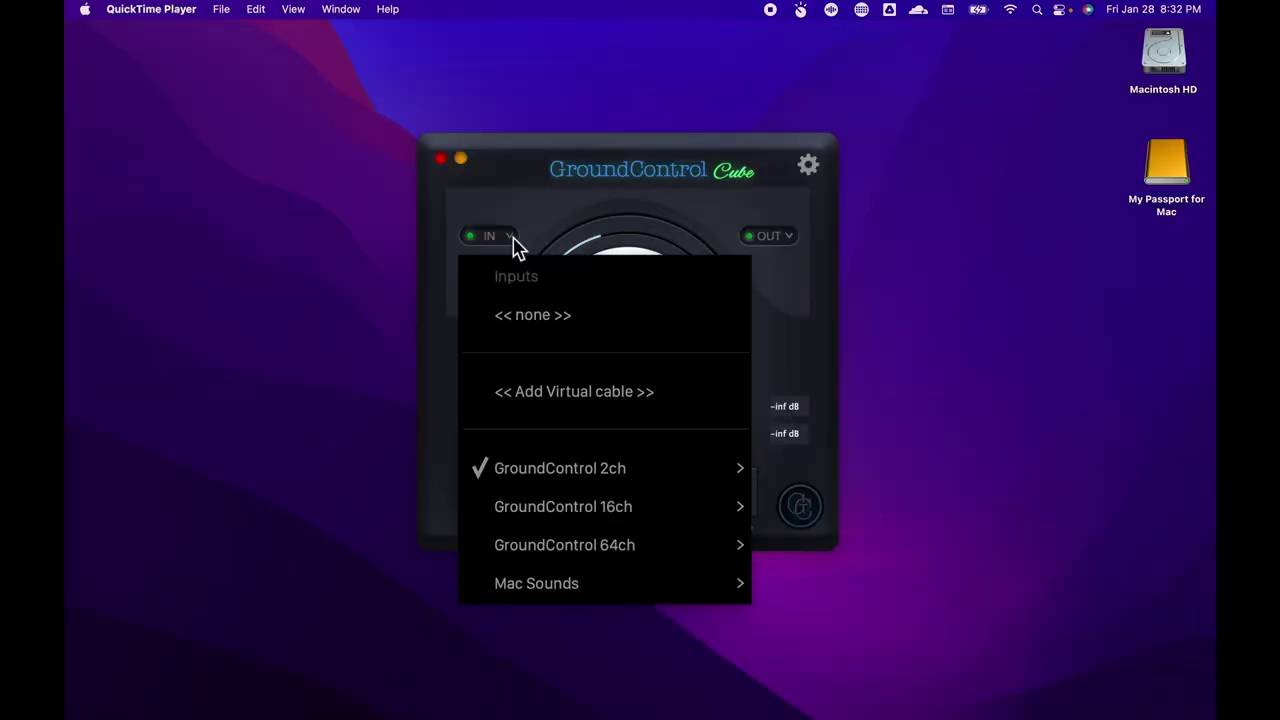
click(643, 212)
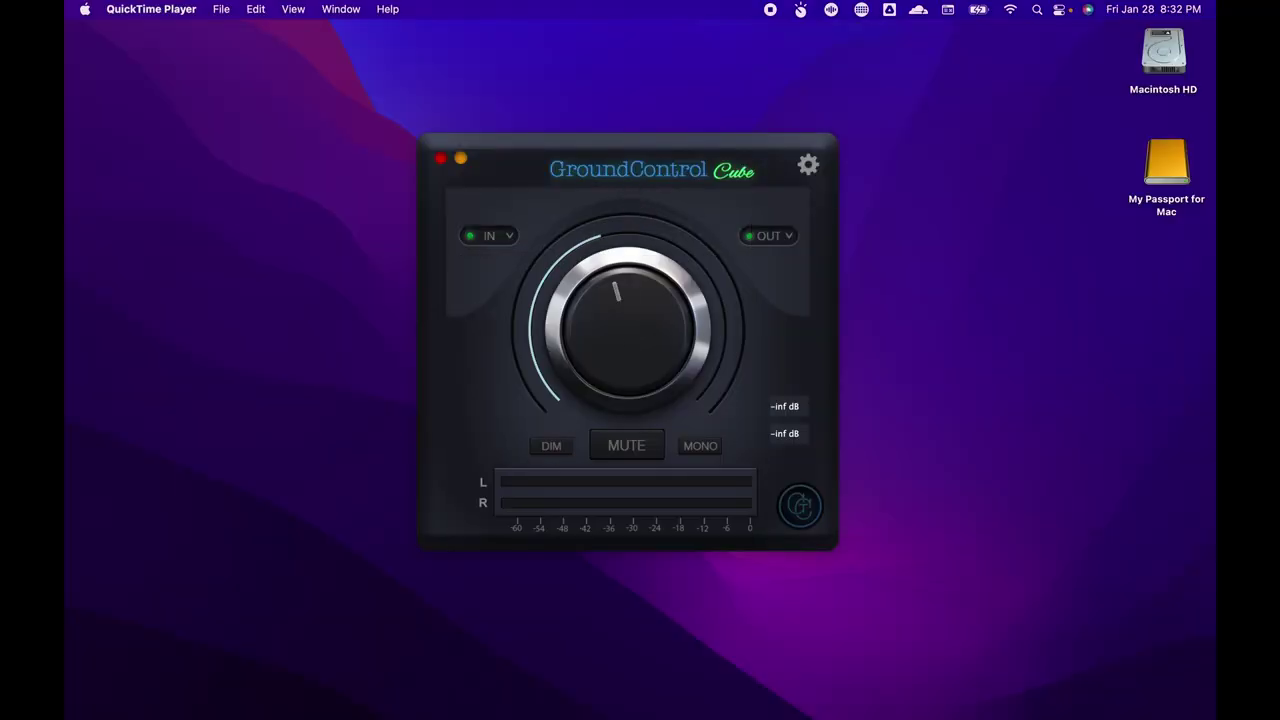
click(232, 690)
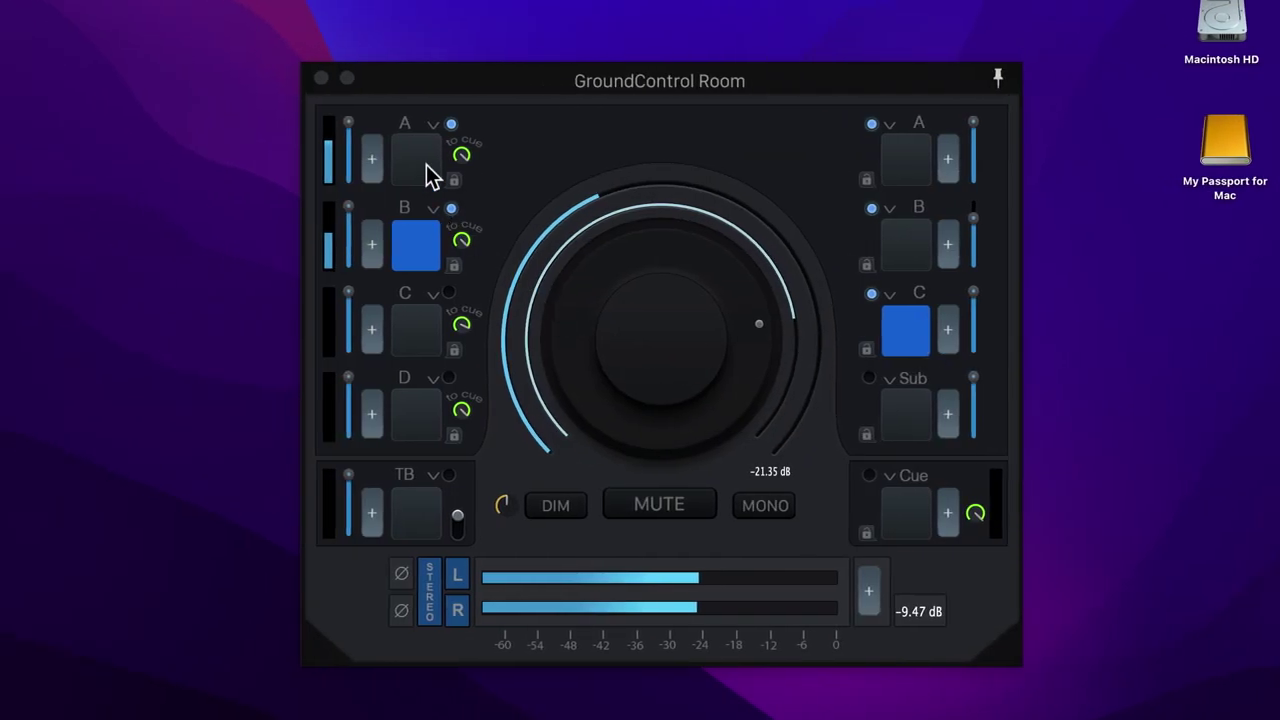
click(426, 164)
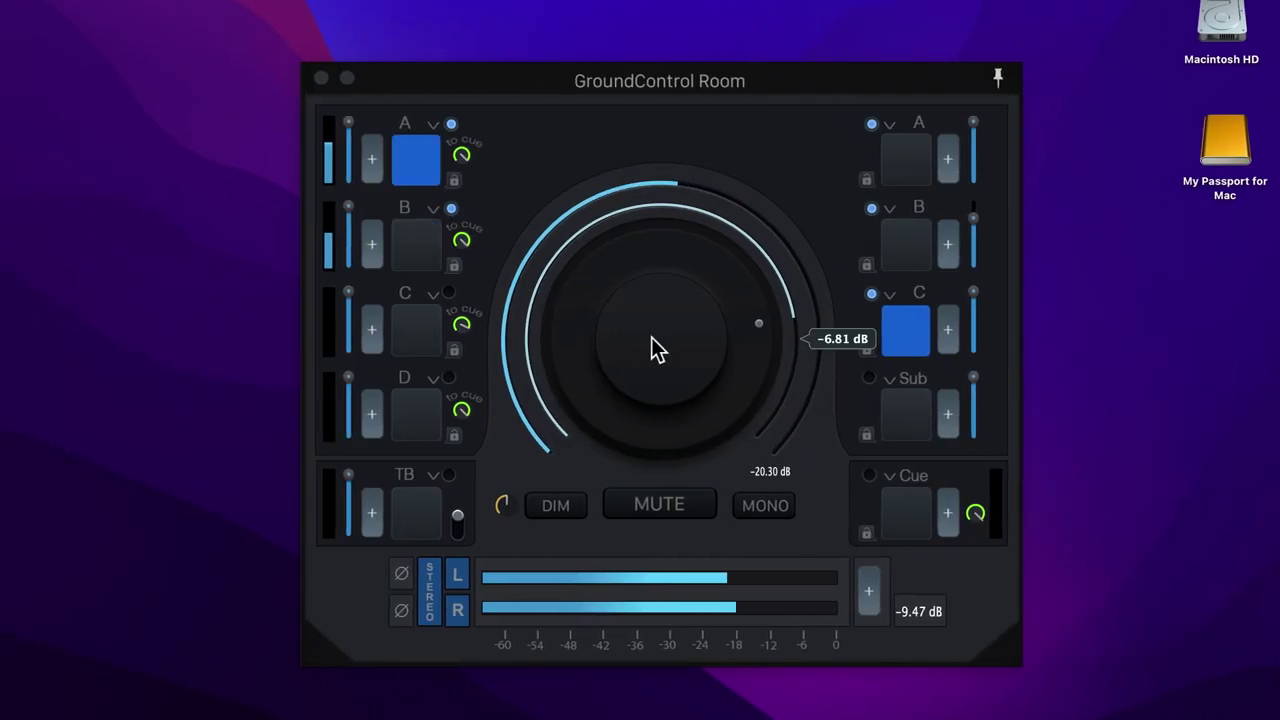